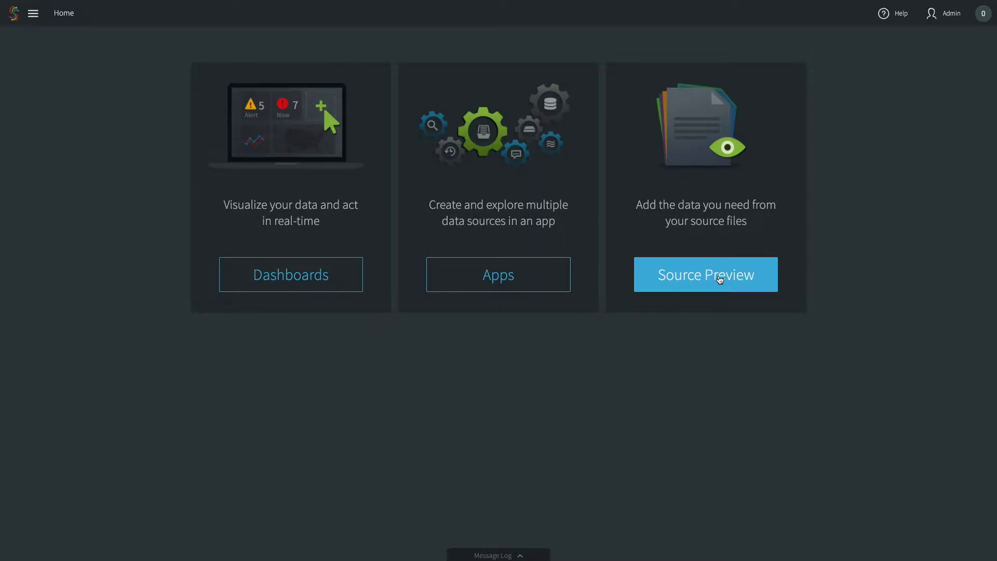
# From the Apps list, add a new app and choose to start from scratch
pyautogui.click(512, 279)
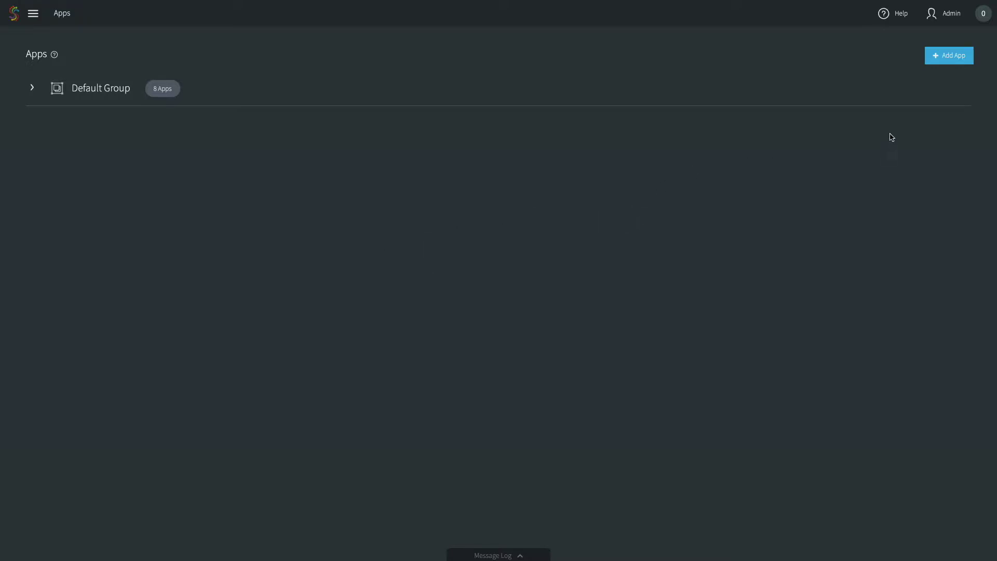
pyautogui.click(944, 56)
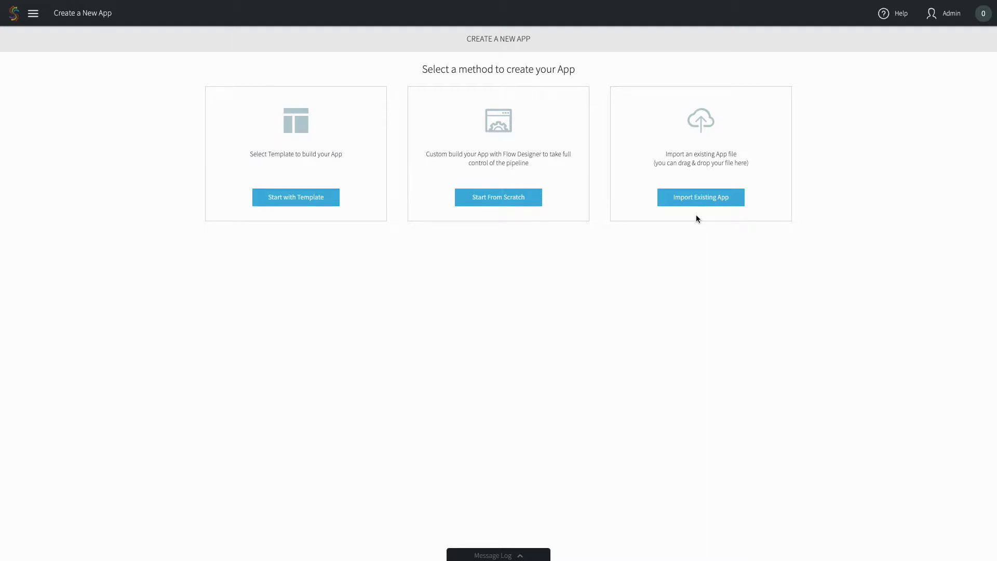
pyautogui.click(493, 203)
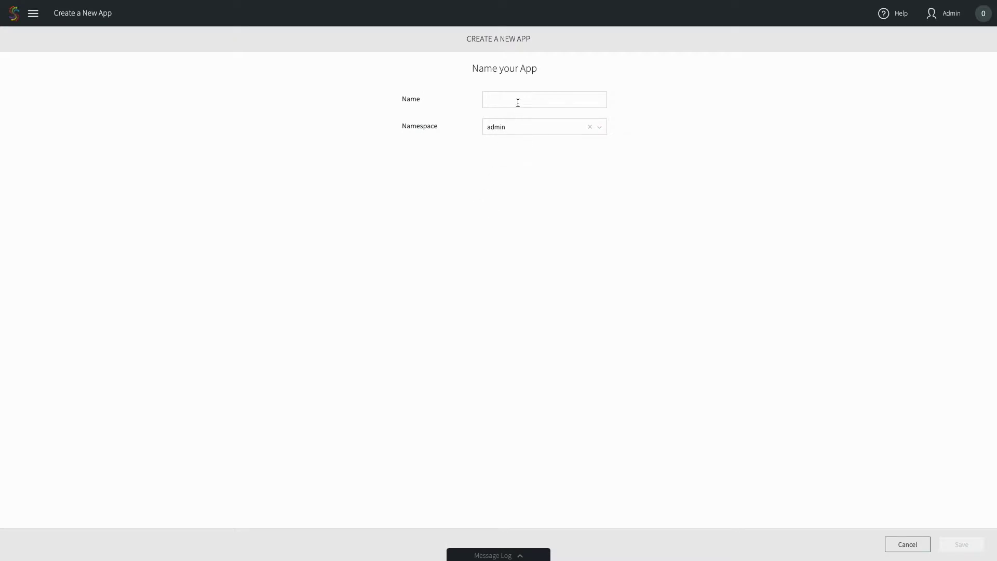
# Name the new app PostgreSQLToCloudSQLInitLoad and save it
pyautogui.click(502, 103)
pyautogui.write('PostgreSQL')
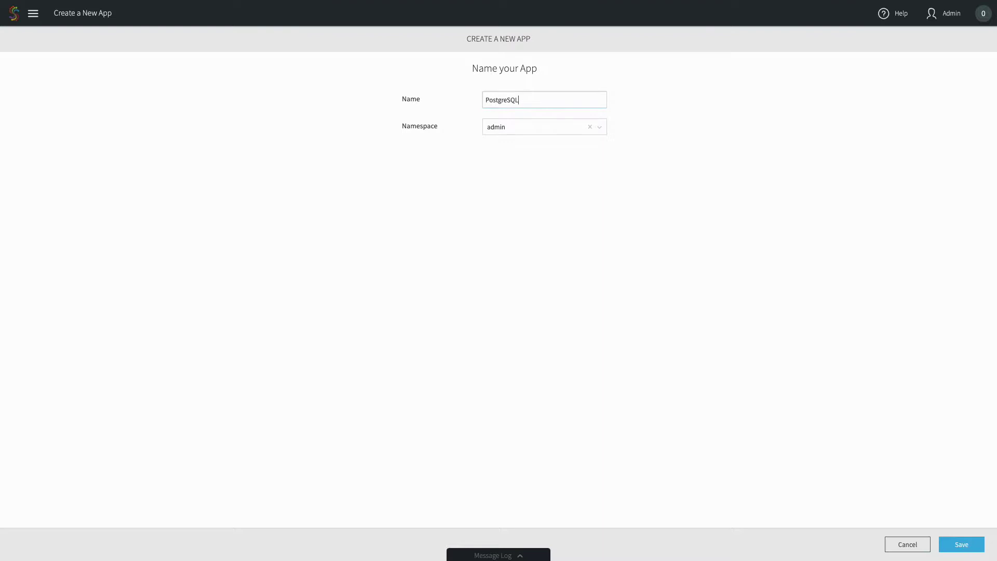
pyautogui.write('ToCloudSQLInitLoad')
pyautogui.click(960, 545)
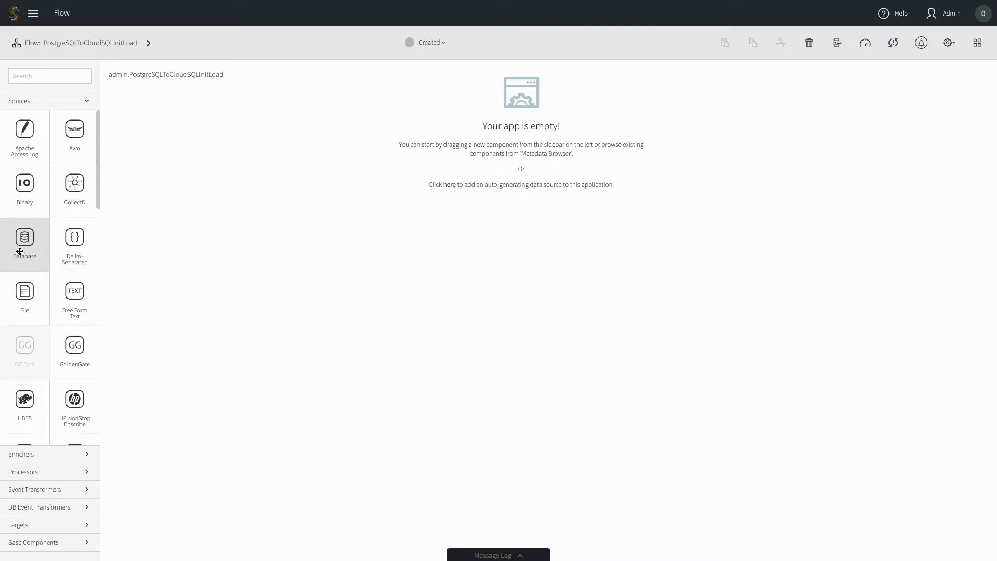
# Add Database source PostgreSQLInitLoadSource with the PostgreSQL JDBC URL, database username and password
pyautogui.moveTo(20, 251); pyautogui.dragTo(503, 133)
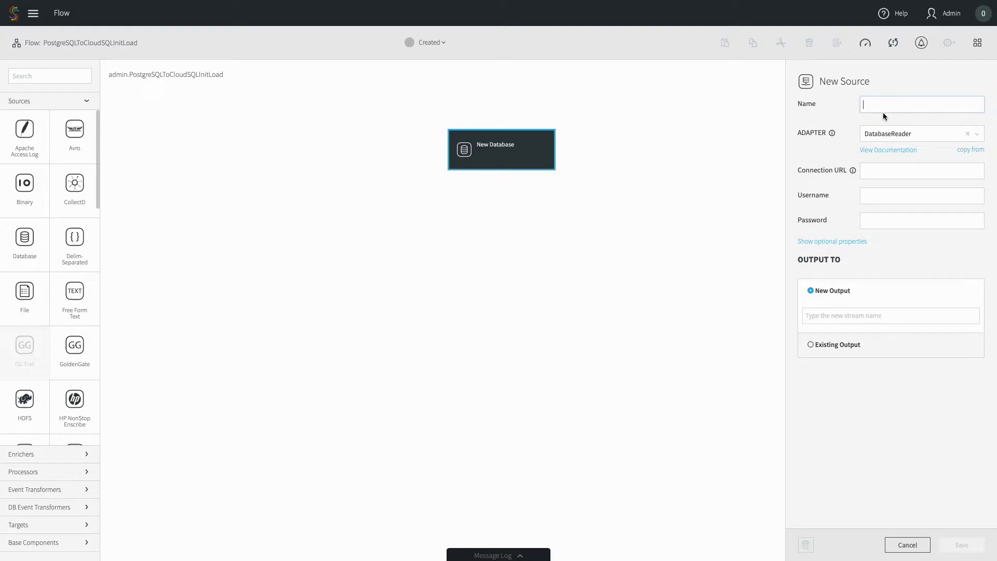
pyautogui.write('PostgreSQLInitLoadSource')
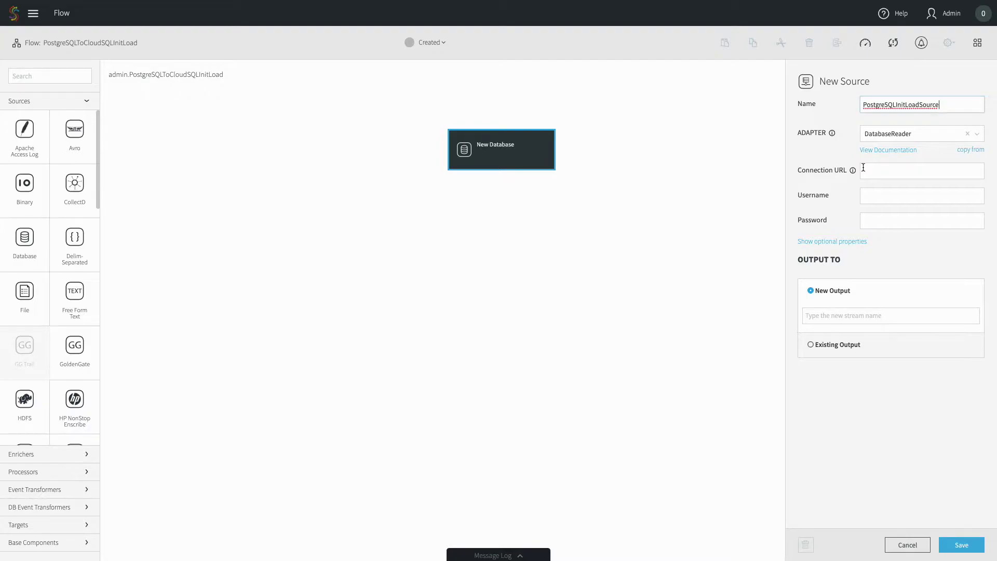
pyautogui.moveTo(854, 175)
pyautogui.click(884, 172)
pyautogui.hotkey('ctrl', 'v')
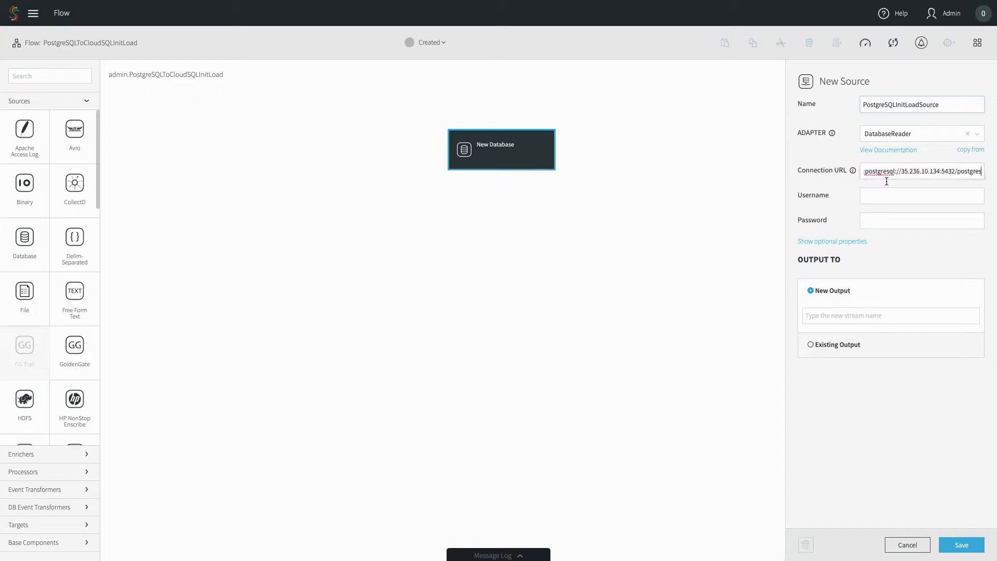
pyautogui.click(887, 194)
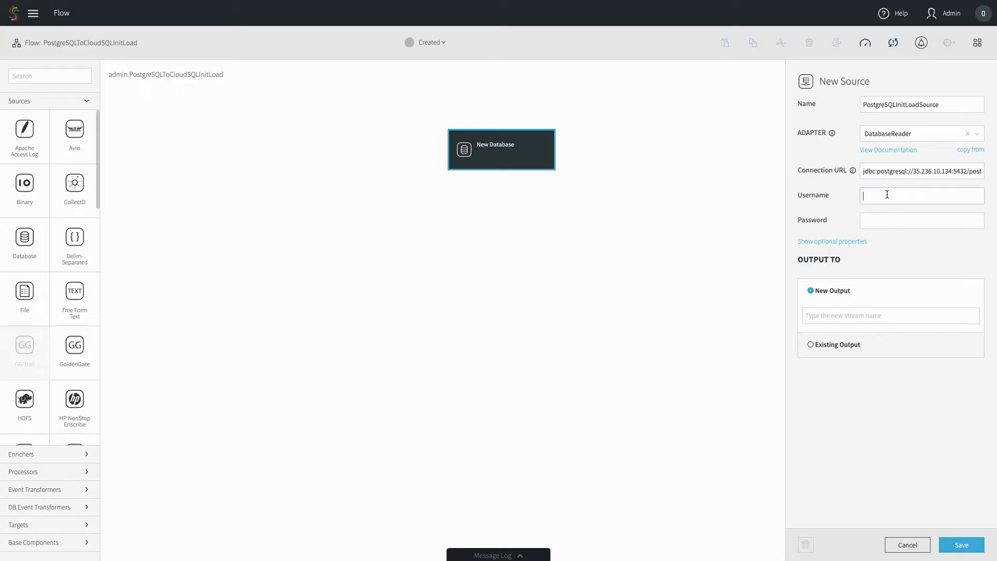
pyautogui.write('striim')
pyautogui.press('Tab')
pyautogui.write('*************')
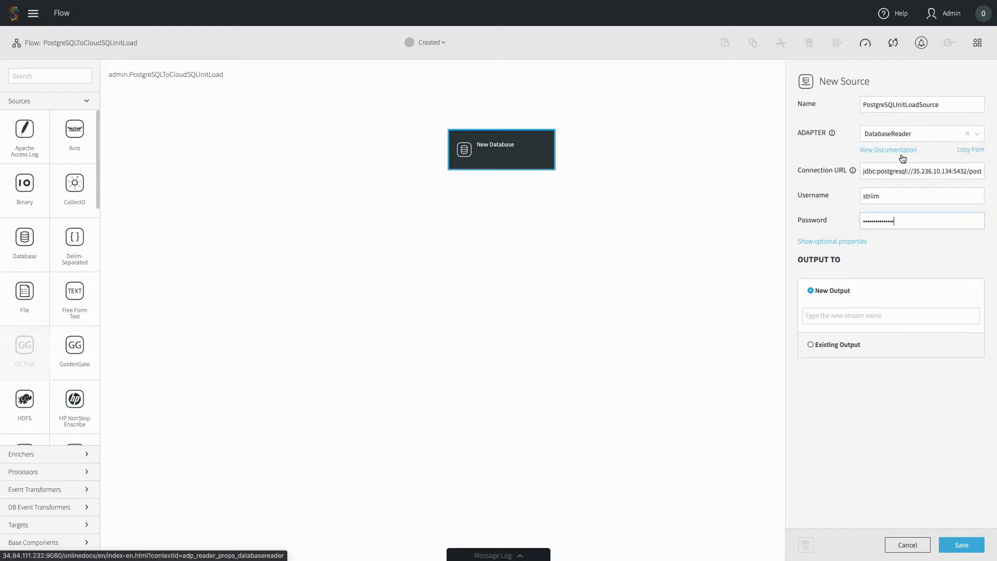
# Set the source's Tables property to public.lineitem
pyautogui.click(852, 242)
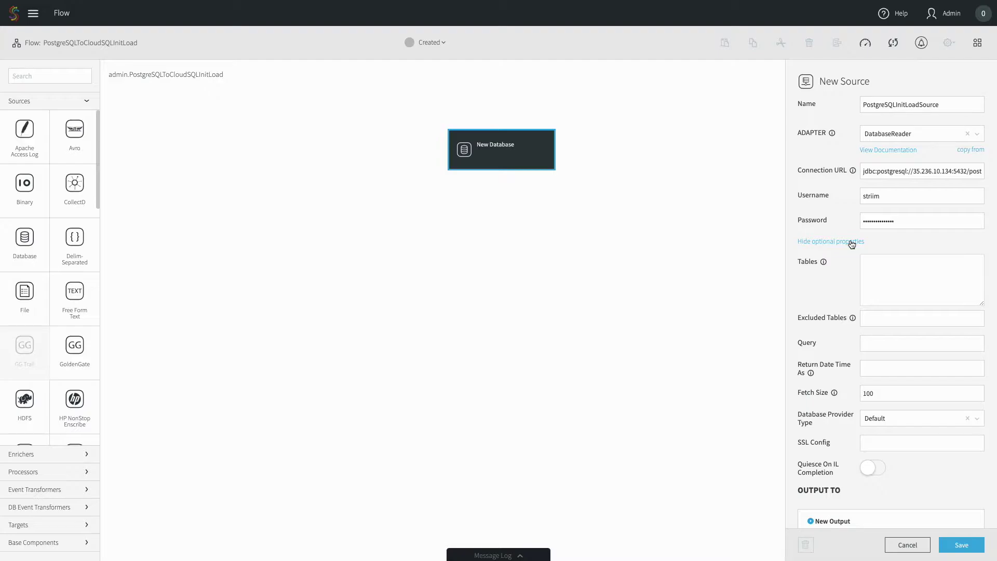
pyautogui.click(878, 282)
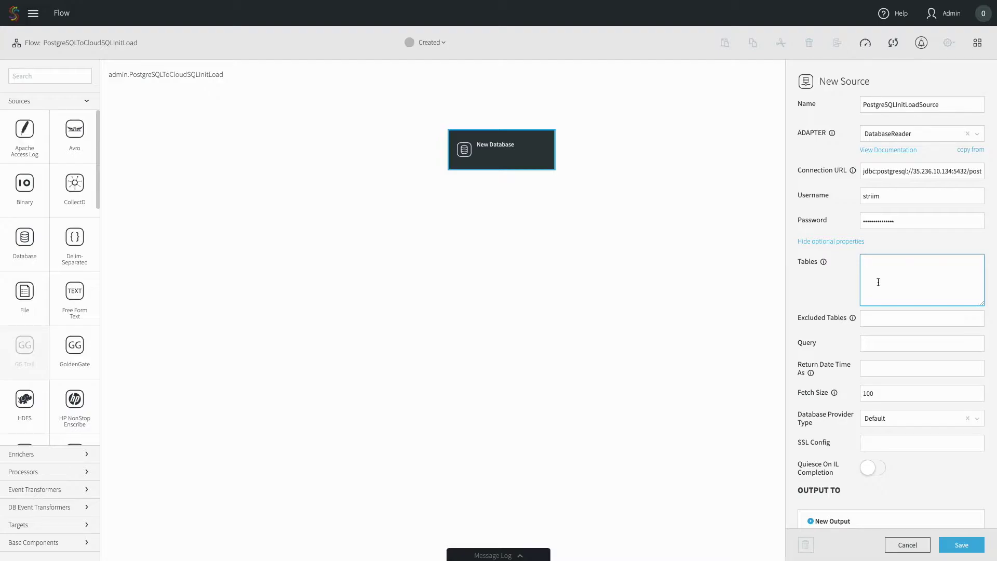
pyautogui.write('public.lineitem')
pyautogui.doubleClick(894, 262)
pyautogui.write('%')
pyautogui.press('BackSpace')
pyautogui.write('lineitem')
# Set Fetch Size to 10000 and output to new stream PostgreSQLInitLoadSource_Stream
pyautogui.click(901, 393)
pyautogui.write('00')
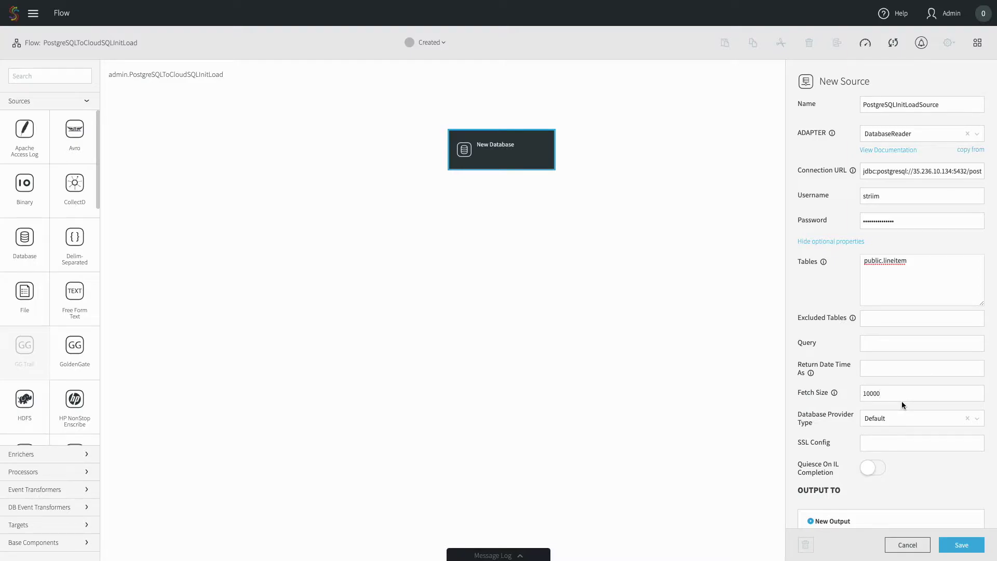
pyautogui.doubleClick(902, 105)
pyautogui.hotkey('ctrl', 'c')
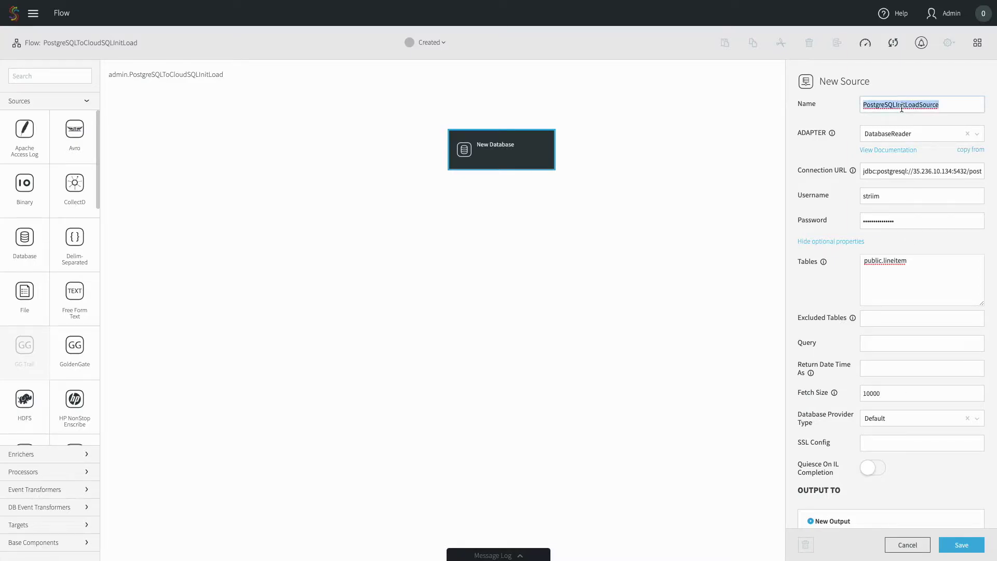
pyautogui.scroll(-3, 967, 365)
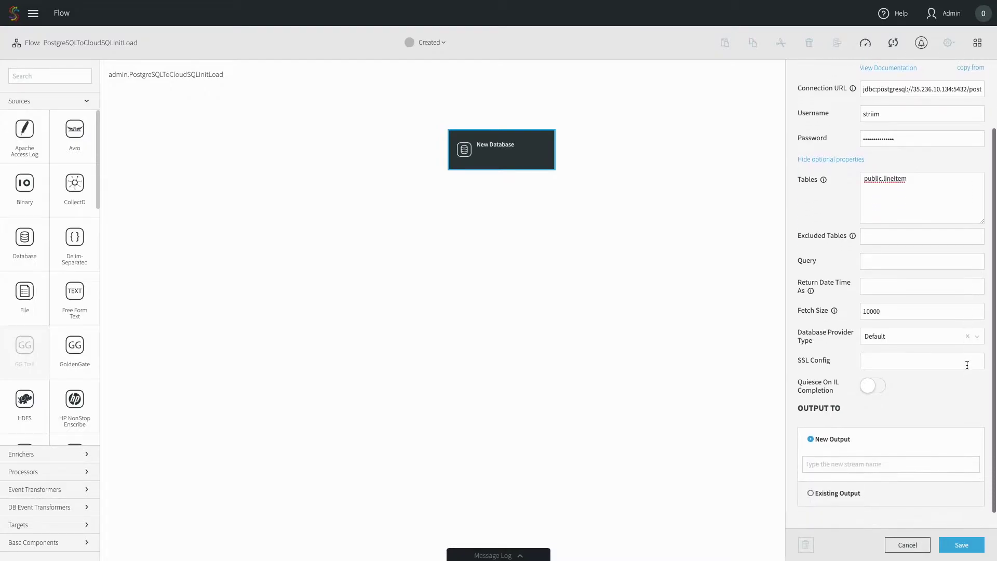
pyautogui.click(856, 451)
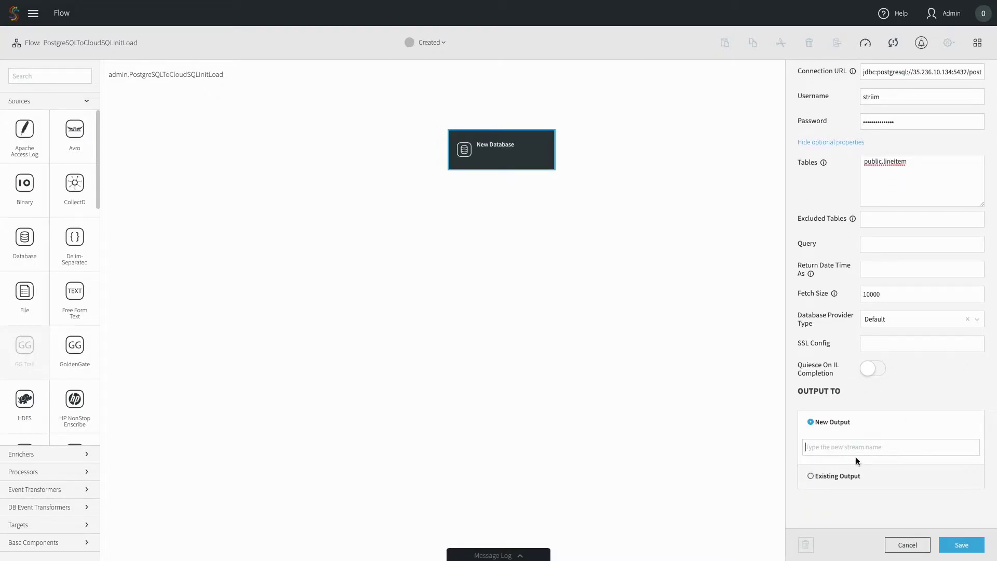
pyautogui.hotkey('ctrl', 'v')
pyautogui.write('_Stream')
# Save the source, deploy the app to the default deployment group, and select its stream
pyautogui.click(962, 545)
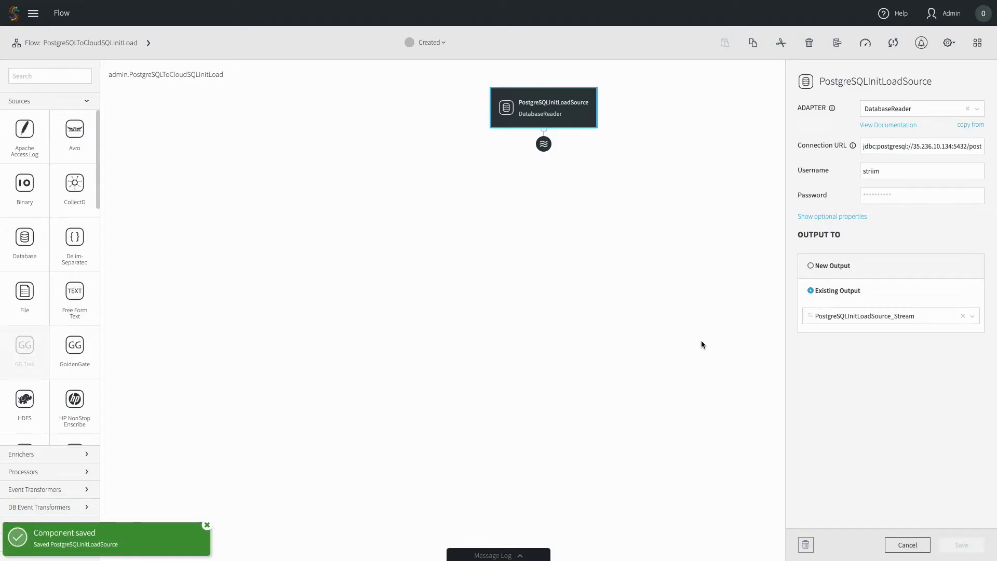
pyautogui.click(611, 258)
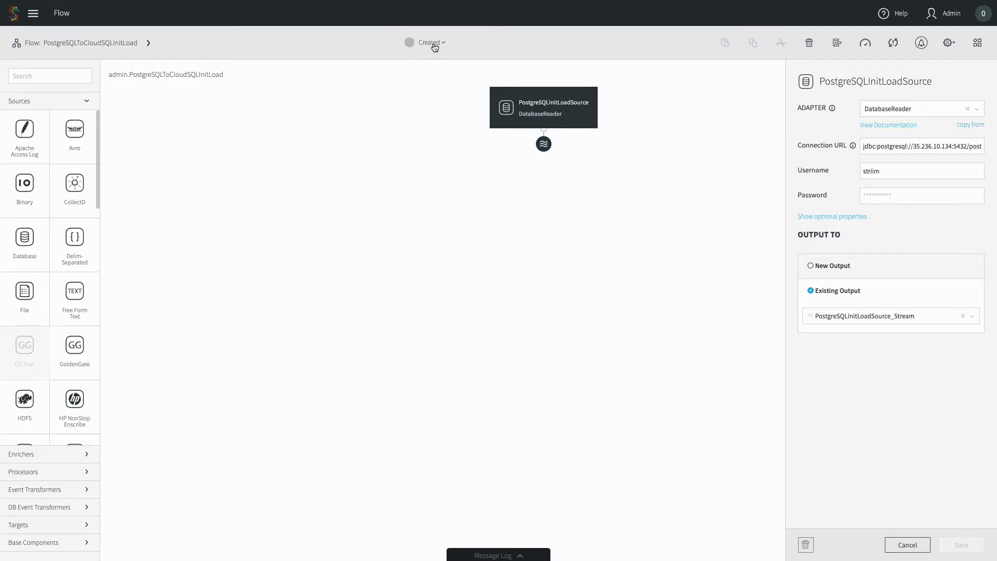
pyautogui.click(435, 47)
pyautogui.click(436, 70)
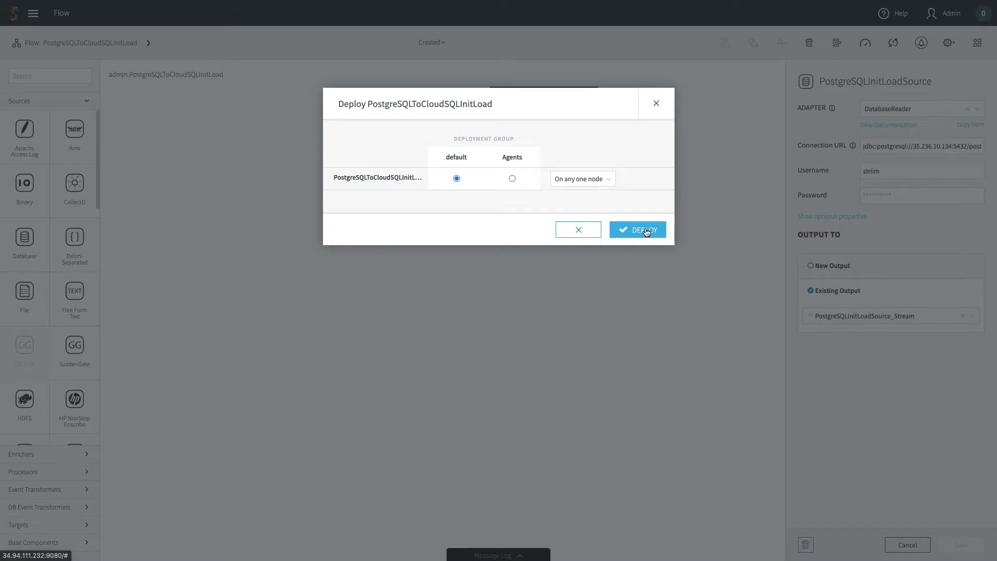
pyautogui.click(646, 231)
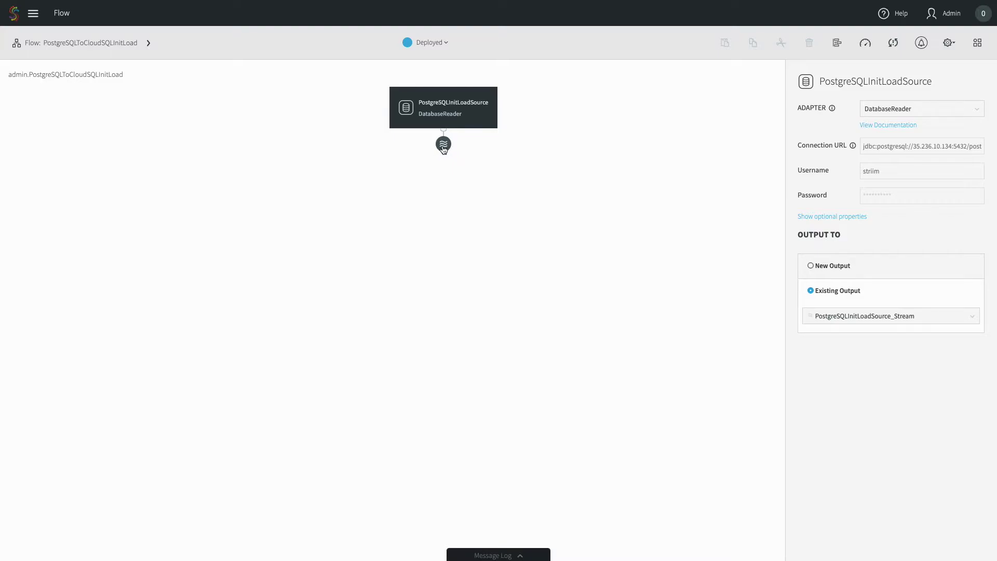
pyautogui.click(443, 147)
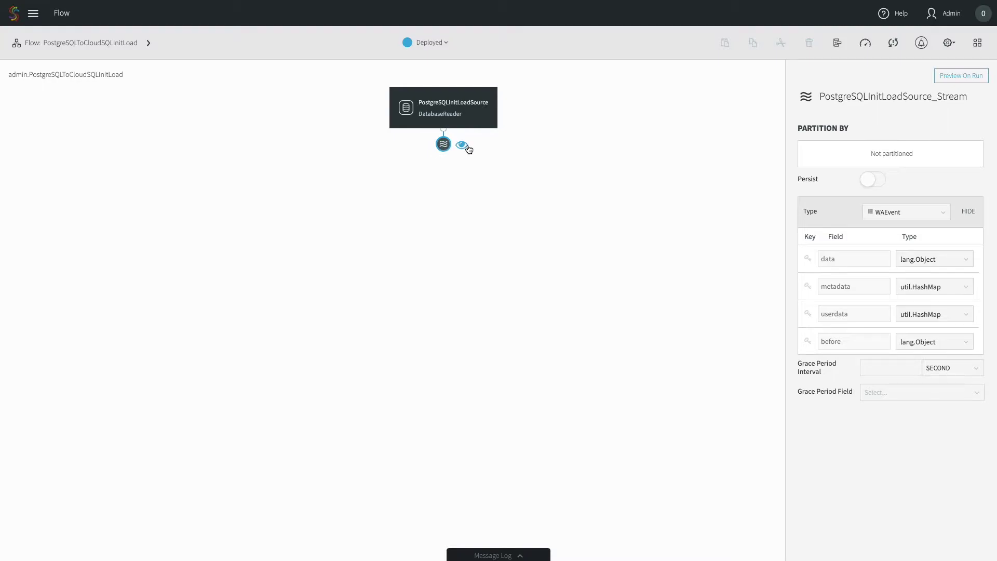
# Preview PostgreSQLInitLoadSource_Stream and start the app to see public.lineitem rows flowing
pyautogui.click(462, 146)
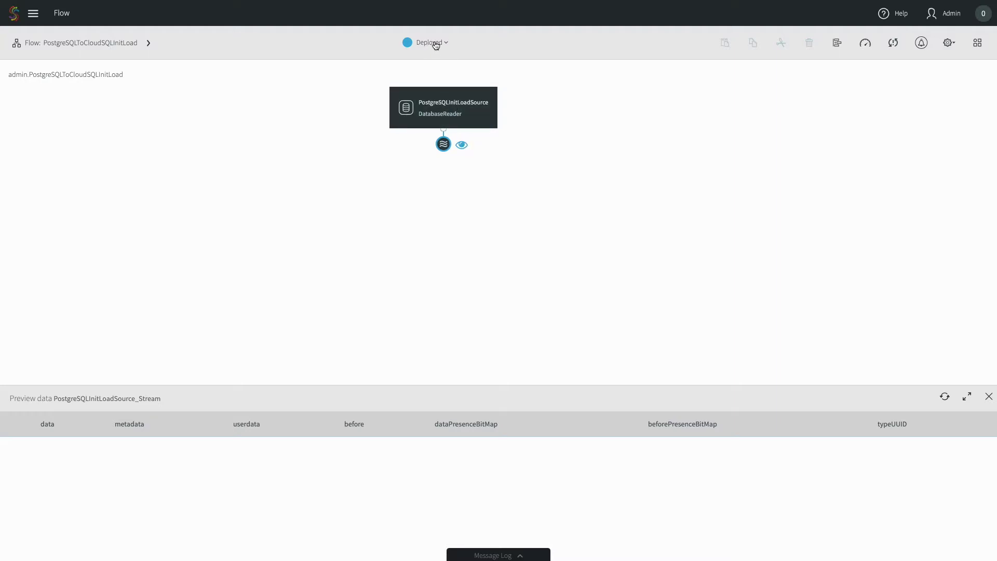
pyautogui.click(436, 44)
pyautogui.click(423, 85)
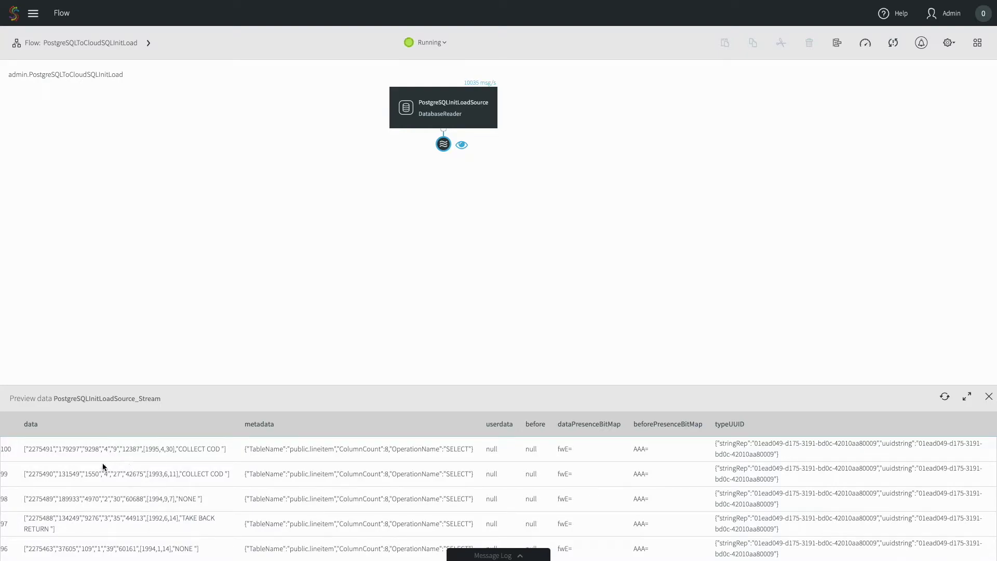
pyautogui.moveTo(228, 450); pyautogui.dragTo(18, 450)
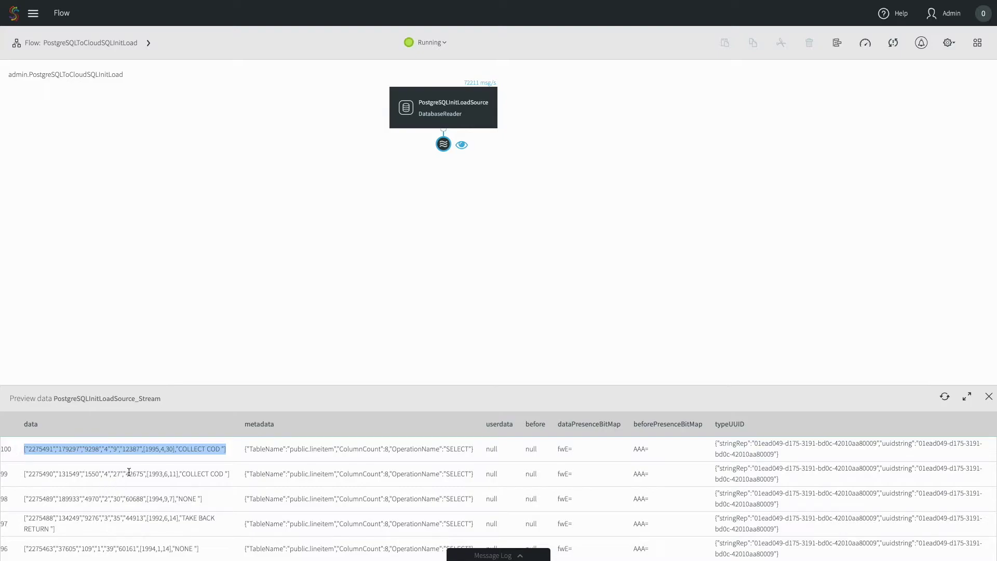
pyautogui.click(273, 461)
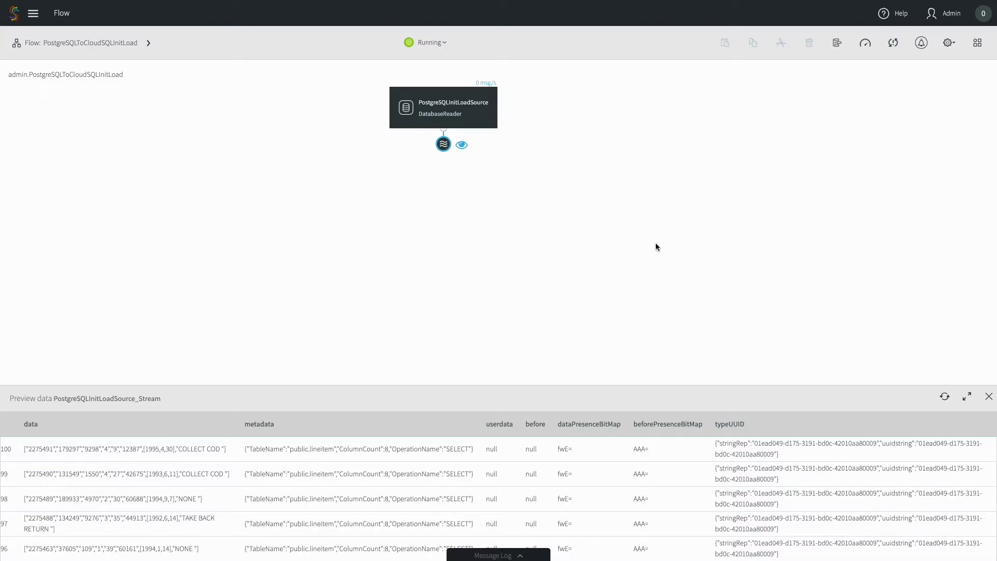
# Check that Application Progress shows 1000000 total input rows, then close it
pyautogui.click(865, 44)
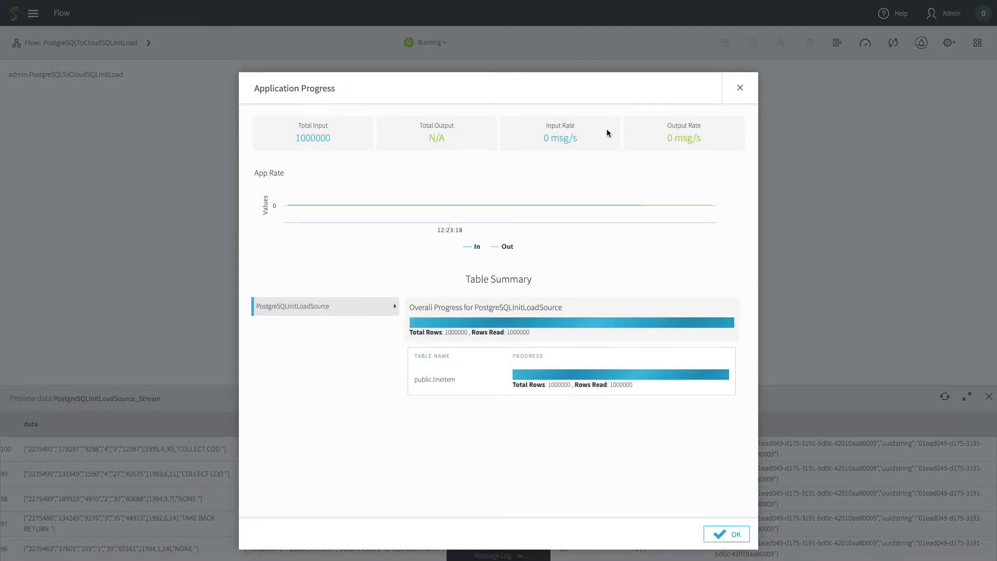
pyautogui.doubleClick(313, 138)
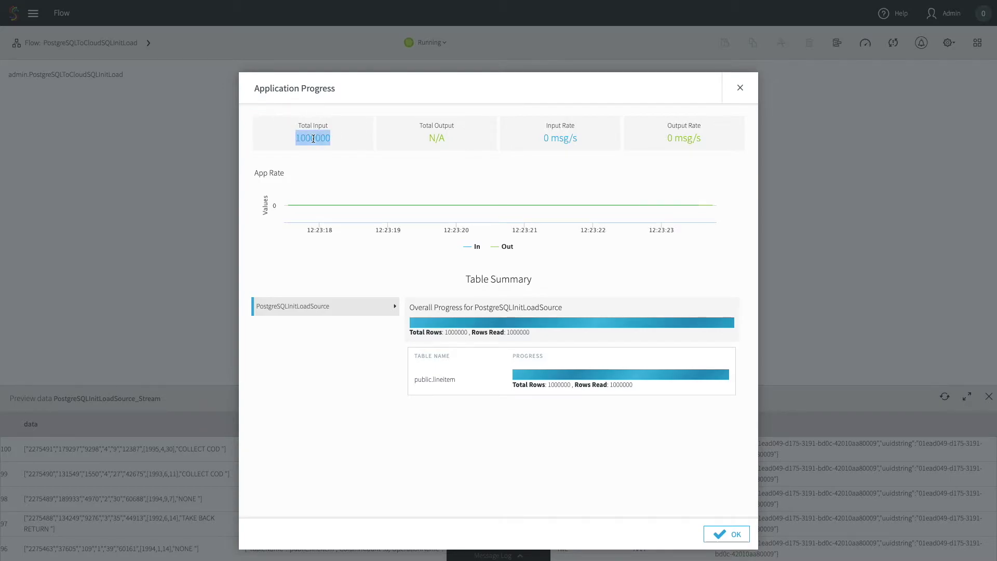
pyautogui.click(471, 329)
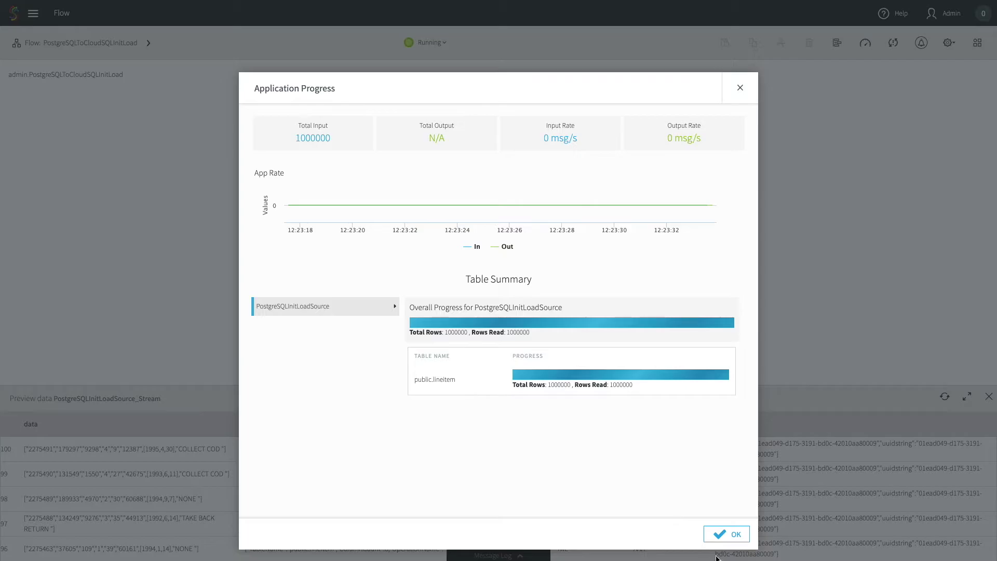
pyautogui.click(726, 534)
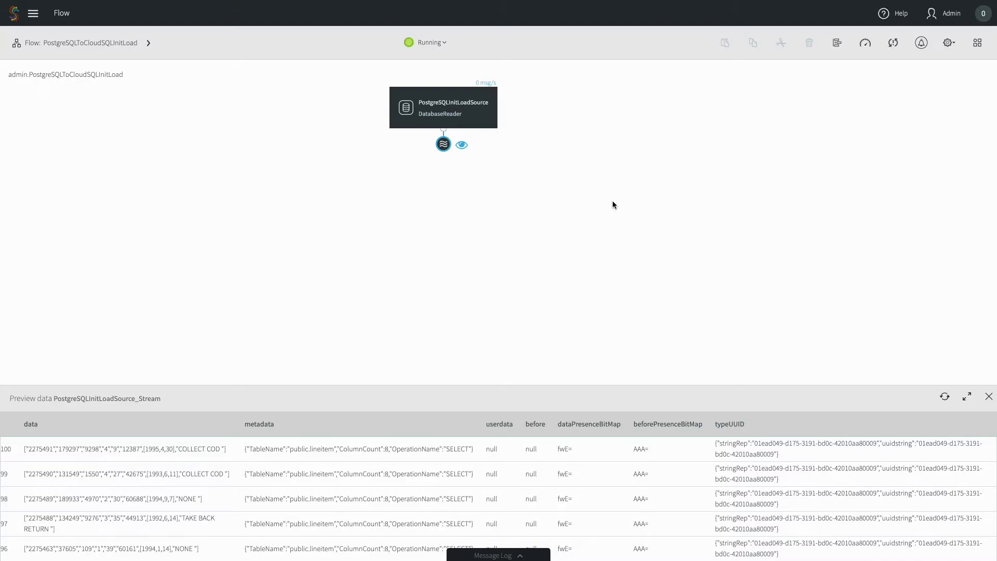
# Stop and undeploy PostgreSQLToCloudSQLInitLoad, returning it to the Created state
pyautogui.click(432, 46)
pyautogui.click(430, 67)
pyautogui.click(431, 47)
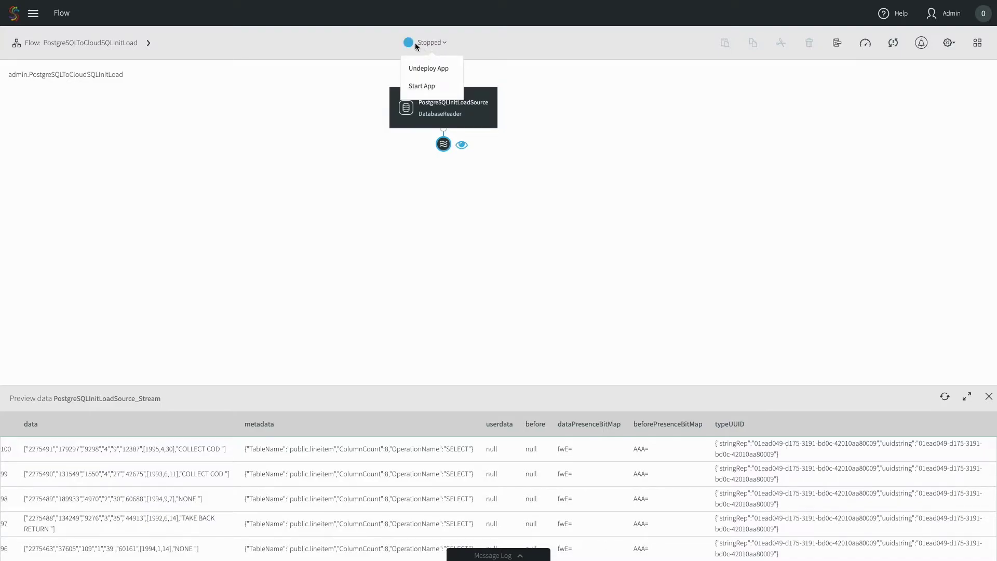
pyautogui.click(435, 69)
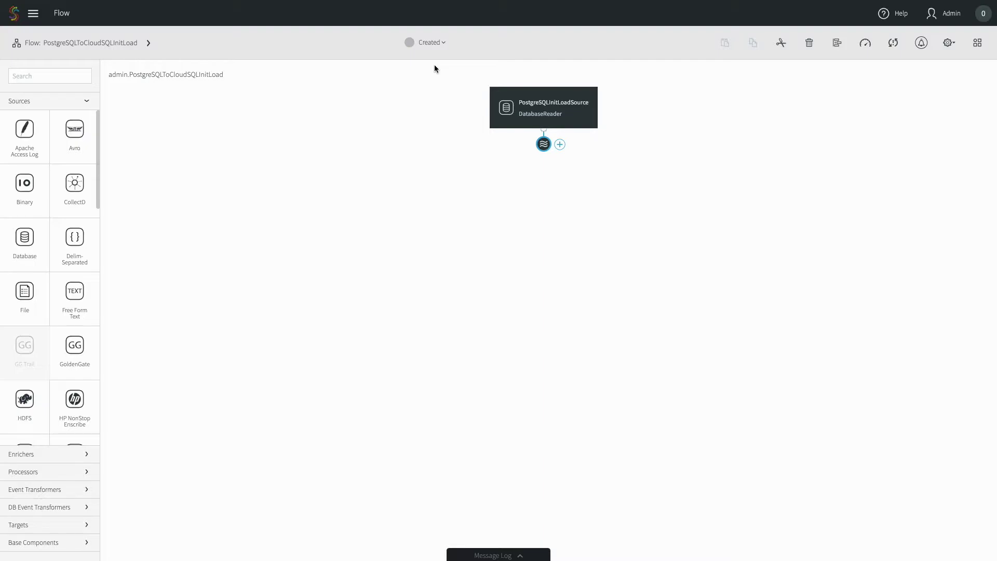
pyautogui.click(544, 145)
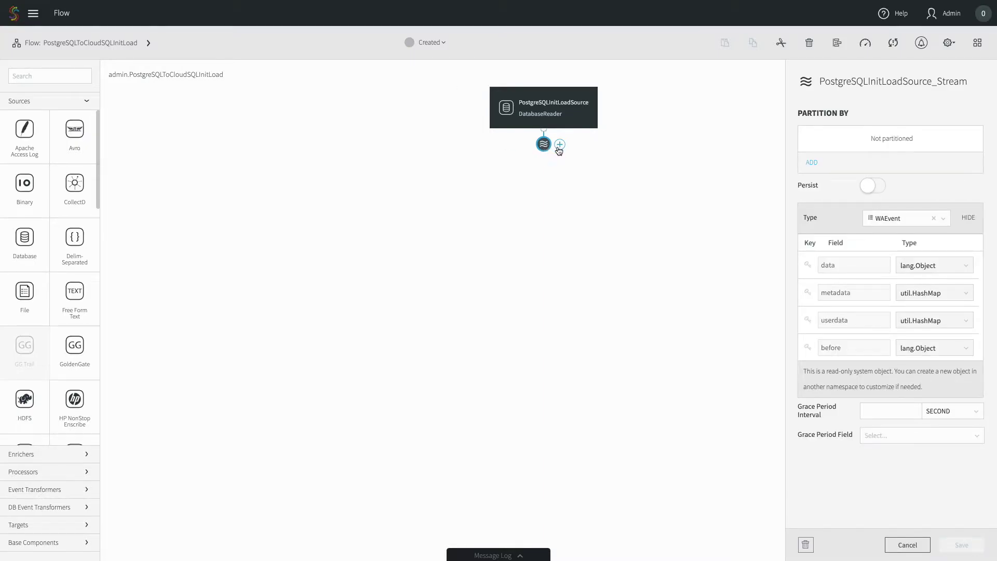
# Connect a DatabaseWriter target named CloudSQLPostgreSQLInitLoadTarget to the source stream
pyautogui.click(560, 146)
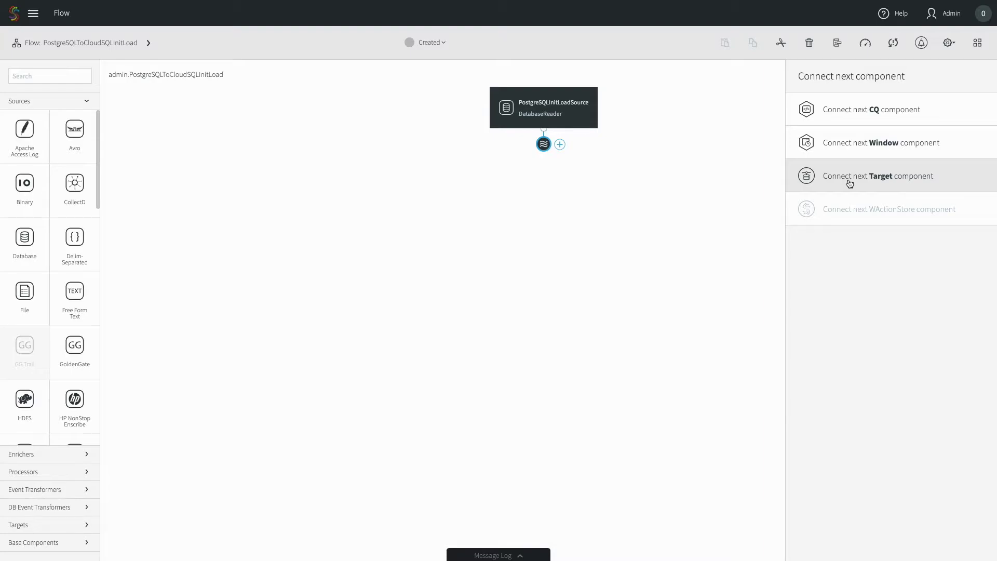
pyautogui.click(850, 183)
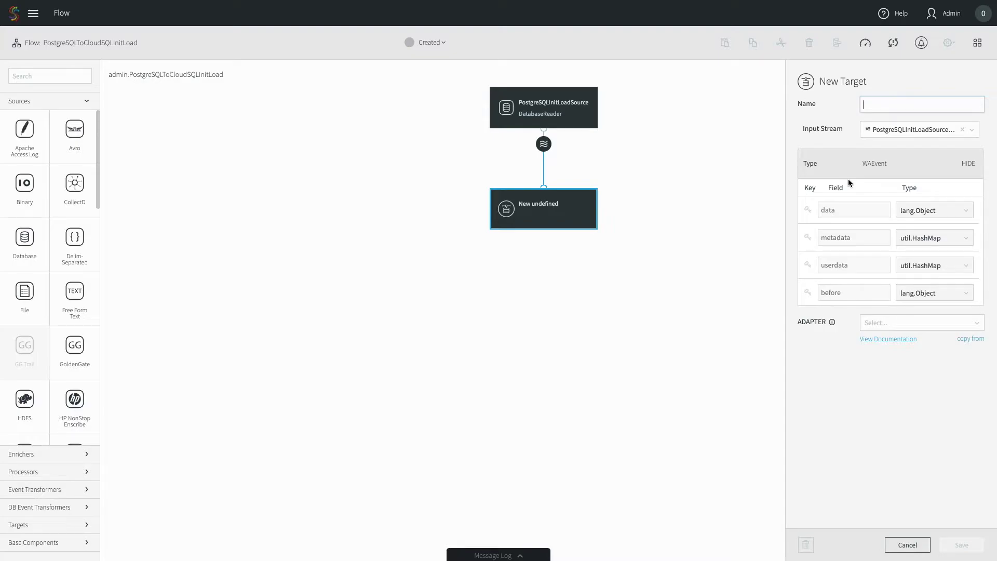
pyautogui.write('Cloud')
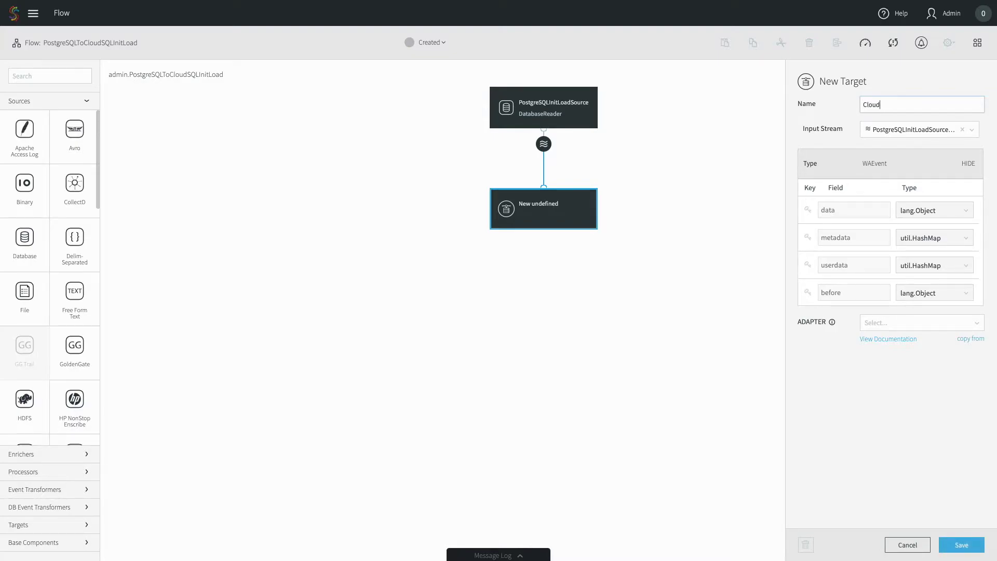
pyautogui.write('SQLPostgreSQLInitLoadTarget')
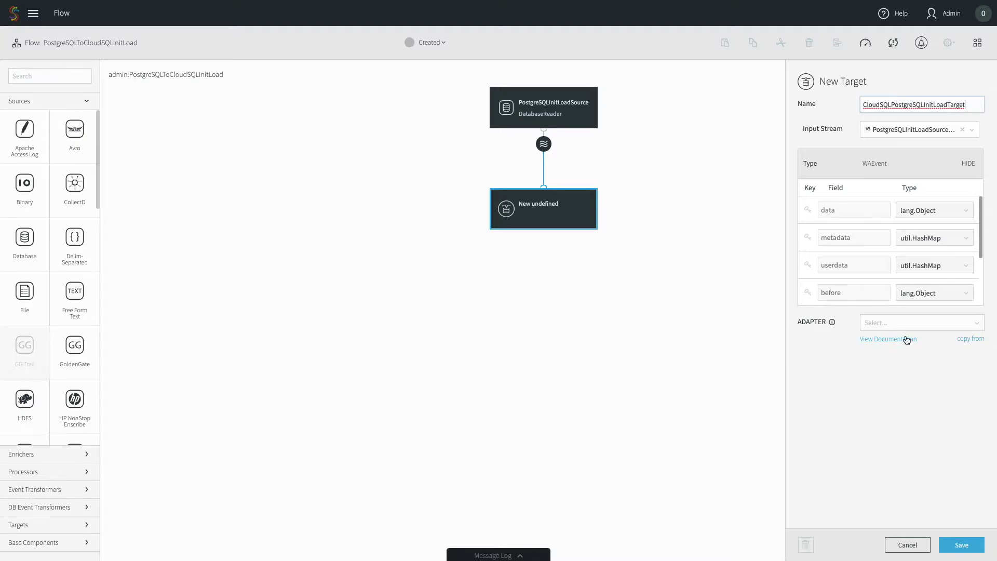
pyautogui.click(890, 322)
pyautogui.write('Database')
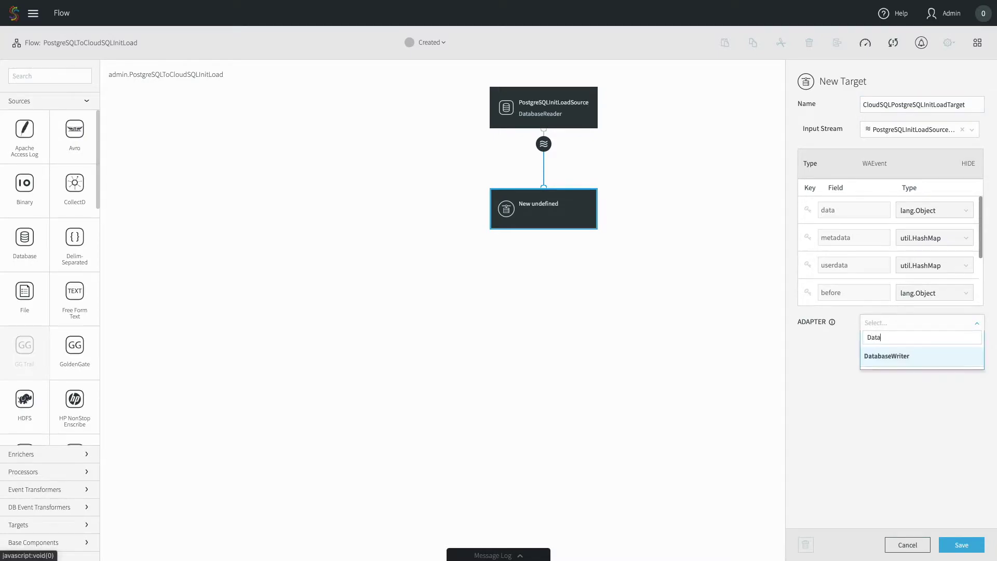
pyautogui.click(889, 358)
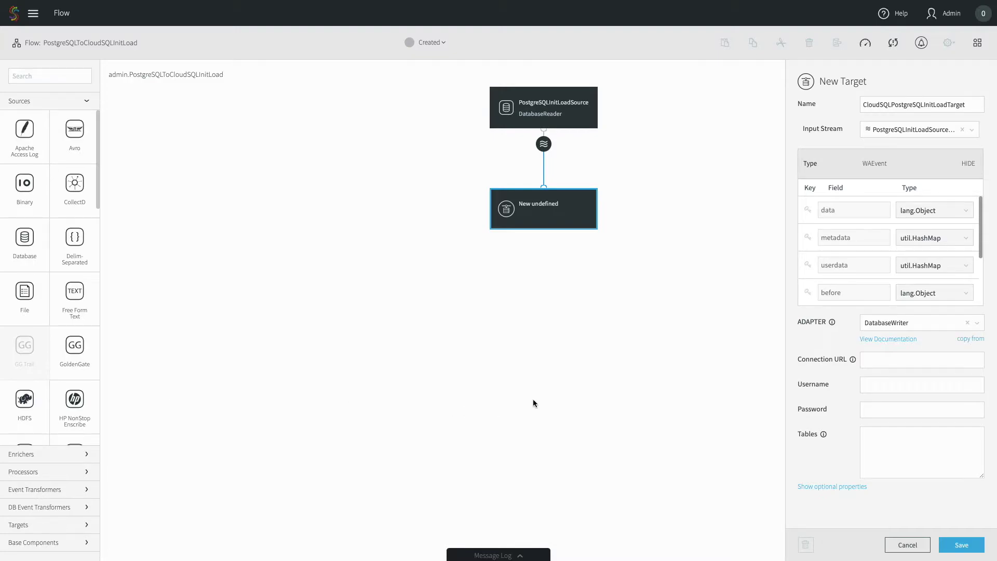
# Enter the target's Cloud SQL JDBC URL, database username and corrected password
pyautogui.click(893, 354)
pyautogui.hotkey('ctrl', 'v')
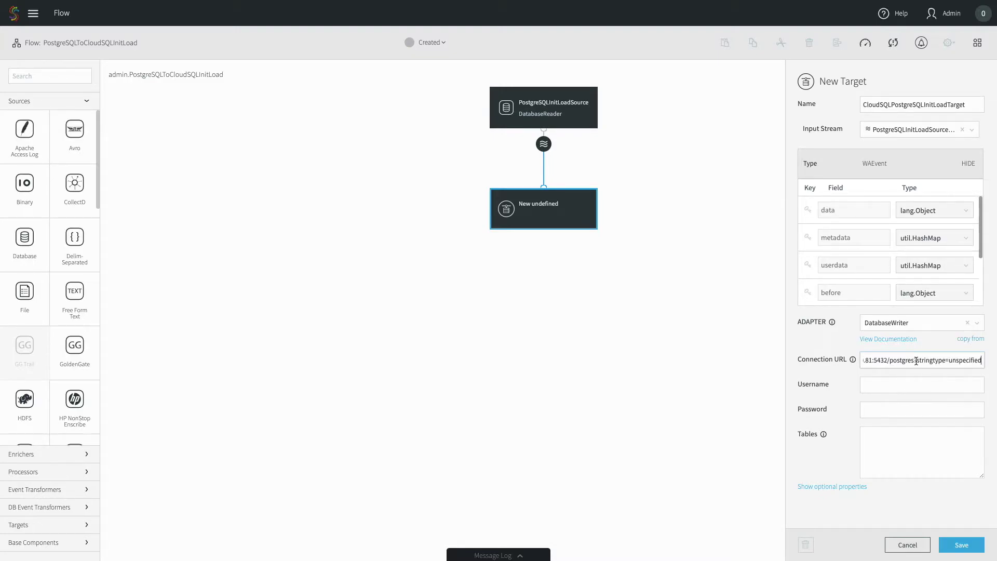
pyautogui.moveTo(915, 361); pyautogui.dragTo(992, 371)
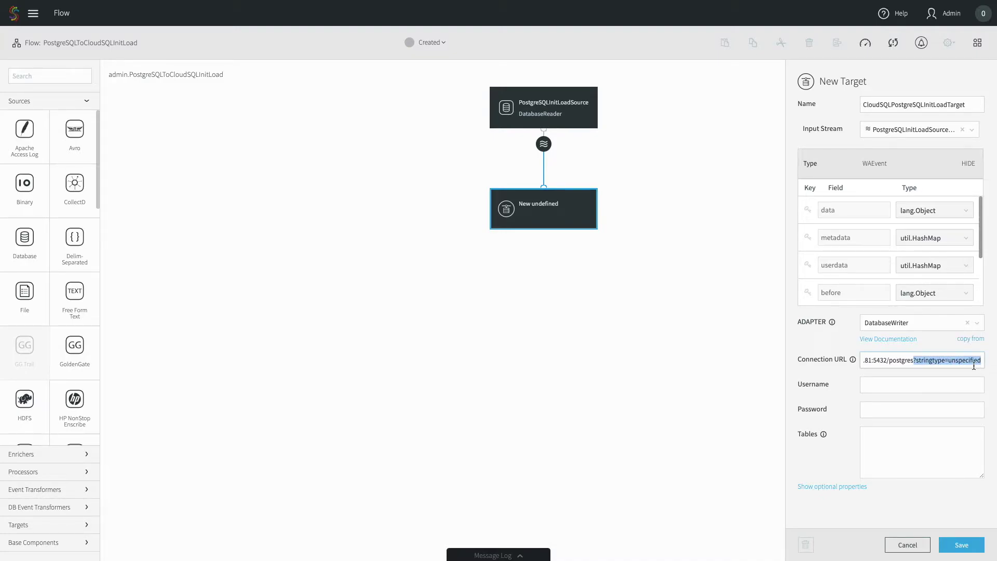
pyautogui.click(925, 388)
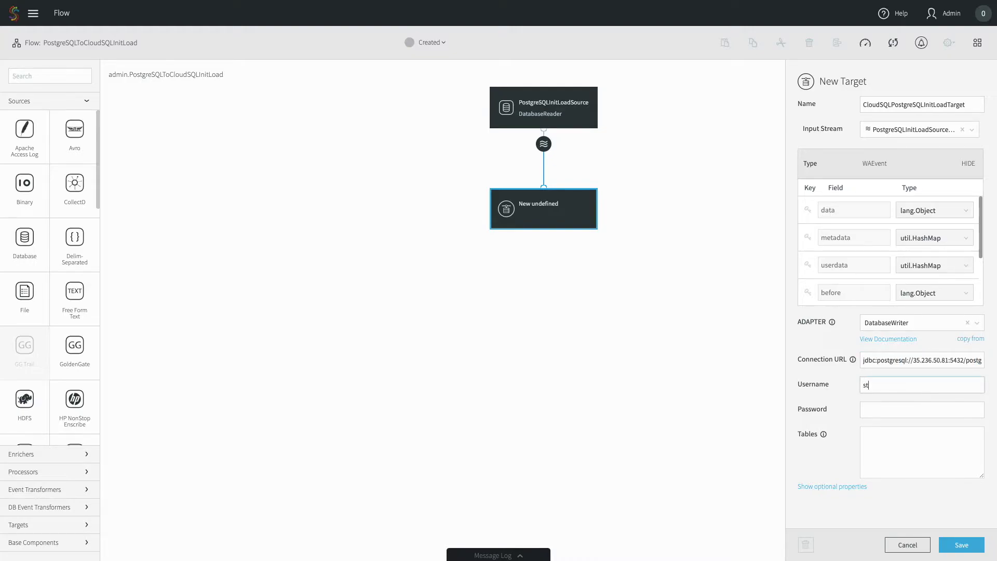
pyautogui.press('Tab')
pyautogui.hotkey('ctrl', 'a')
pyautogui.press('BackSpace')
# Map the target tables as public.lineitem,public.lineitem
pyautogui.click(884, 444)
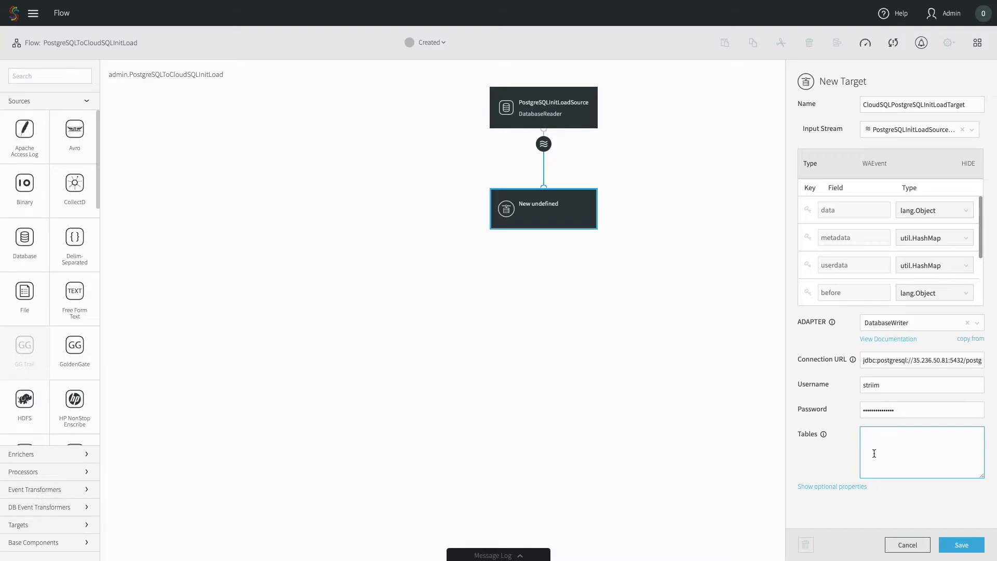
pyautogui.write('public.lineitem,public.lineitem')
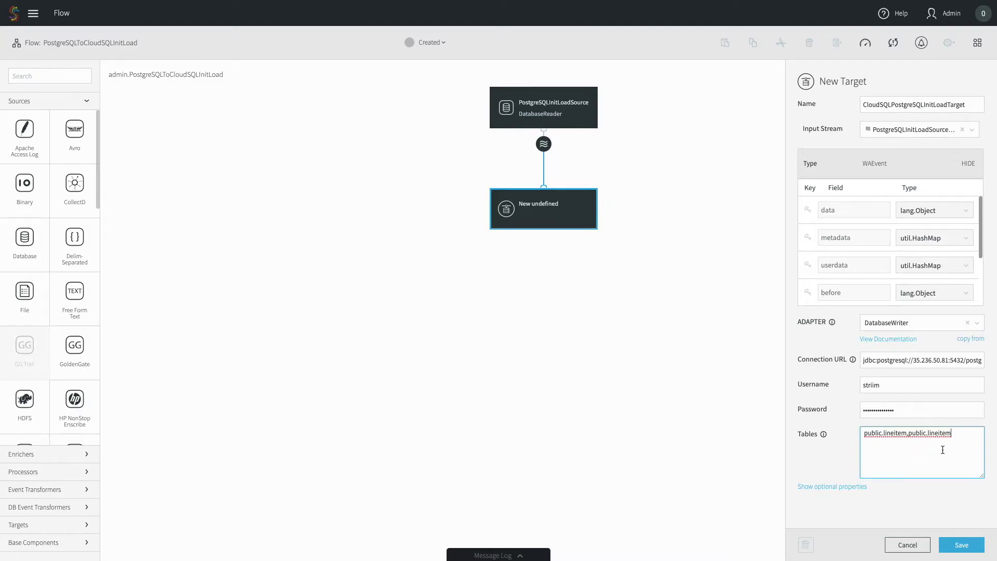
pyautogui.click(824, 490)
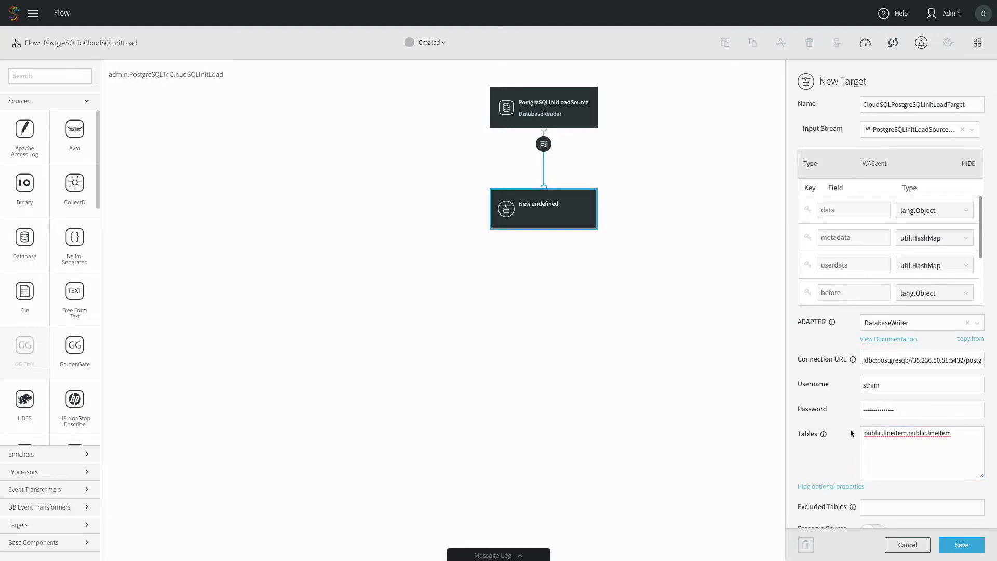
# Set both the target's Batch Policy and Commit Policy to EventCount:10000,Interval:1
pyautogui.scroll(-4, 853, 431)
pyautogui.scroll(-3, 851, 431)
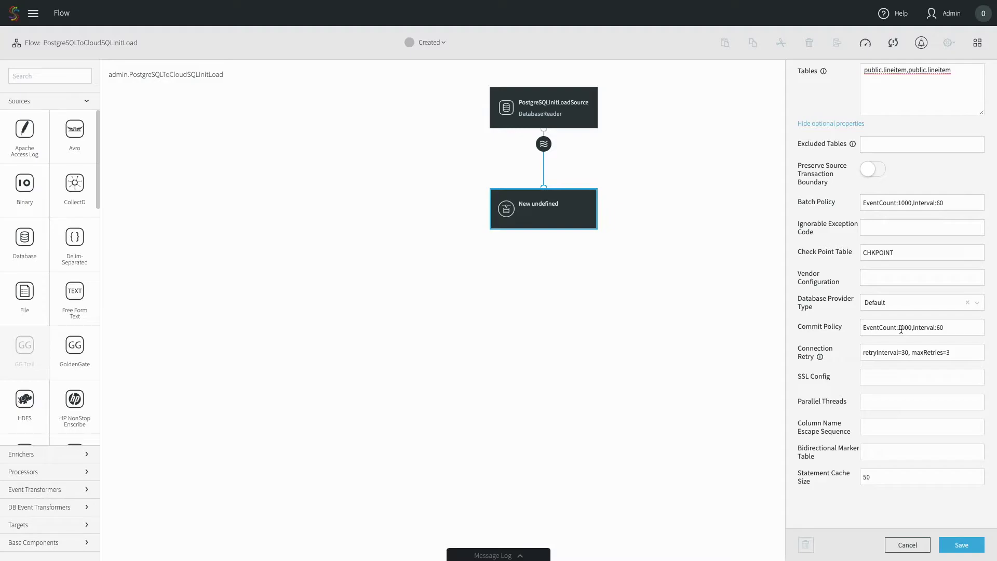
pyautogui.click(909, 204)
pyautogui.write('0')
pyautogui.click(905, 324)
pyautogui.write('0')
pyautogui.click(958, 203)
pyautogui.press('BackSpace')
pyautogui.press('BackSpace')
pyautogui.write('1')
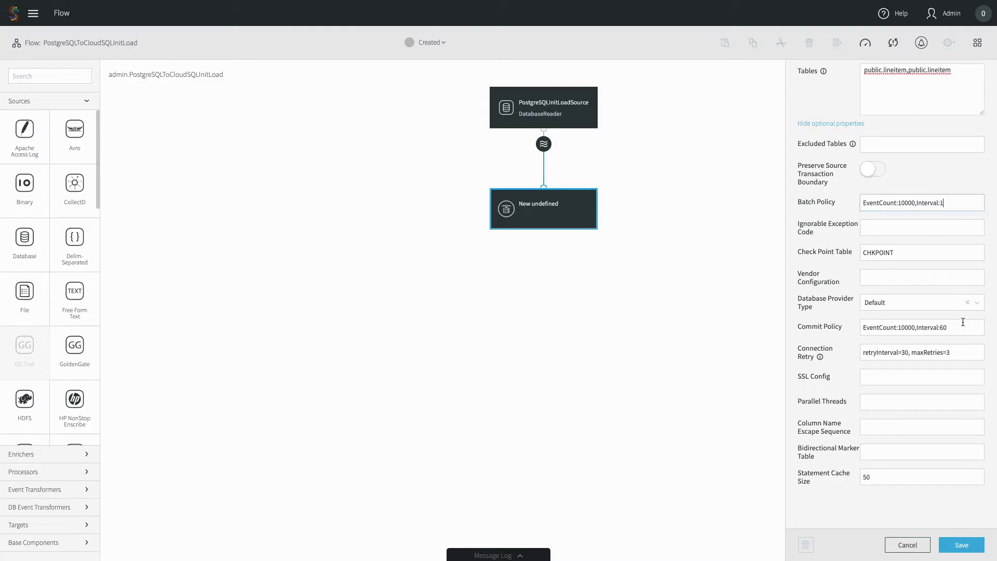
pyautogui.click(956, 326)
pyautogui.press('BackSpace')
pyautogui.press('BackSpace')
pyautogui.write('1')
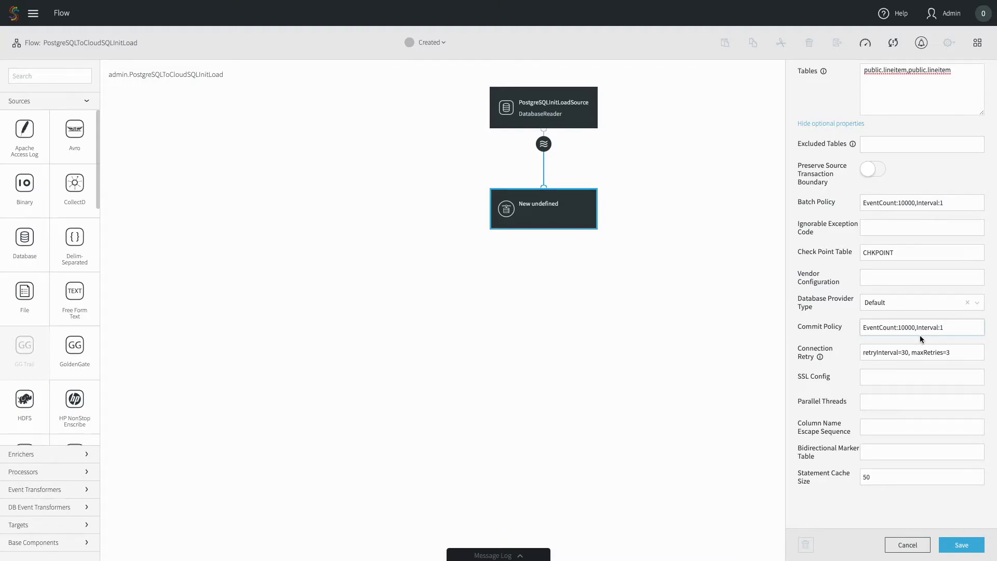
# Set Parallel Threads to 8 and save the Cloud SQL target
pyautogui.click(870, 407)
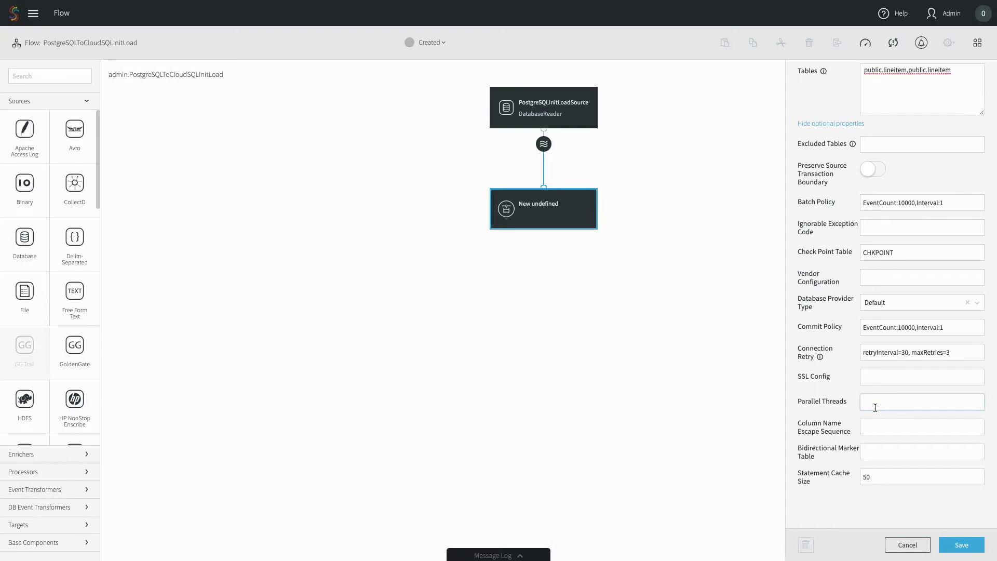
pyautogui.write('8')
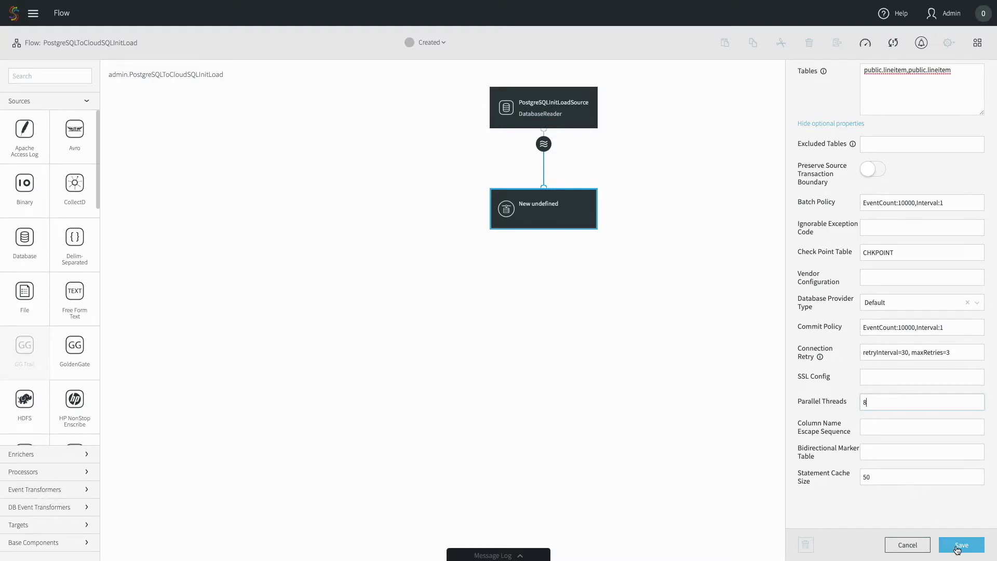
pyautogui.click(957, 546)
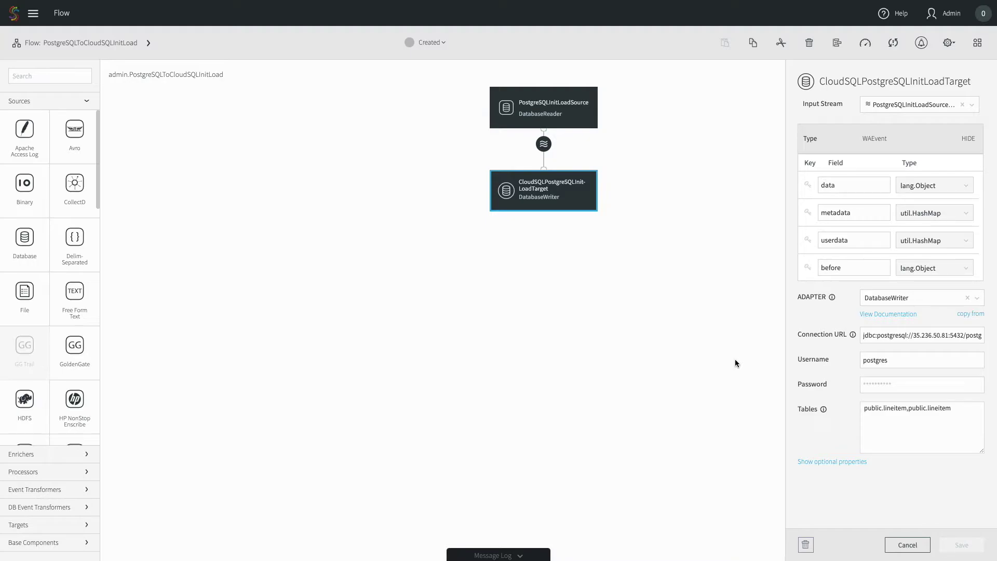
# Deploy PostgreSQLToCloudSQLInitLoad to the default group, then select the stream between source and target
pyautogui.click(428, 45)
pyautogui.click(433, 68)
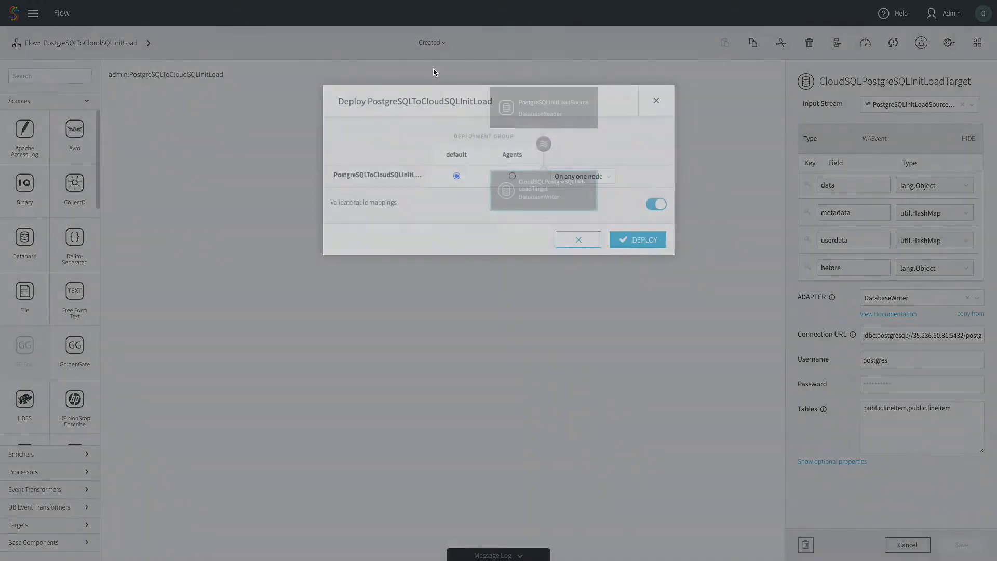
pyautogui.click(651, 246)
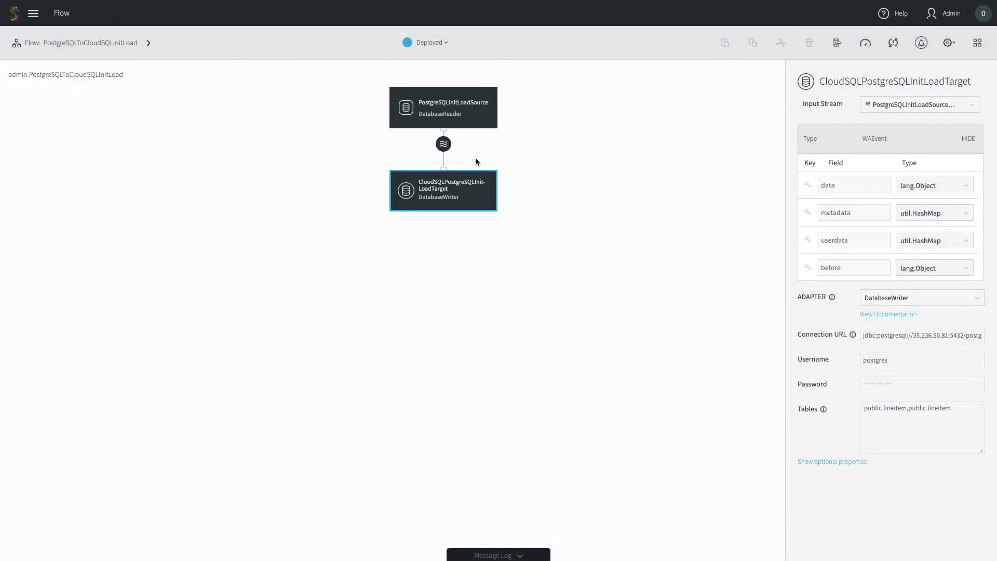
pyautogui.click(444, 144)
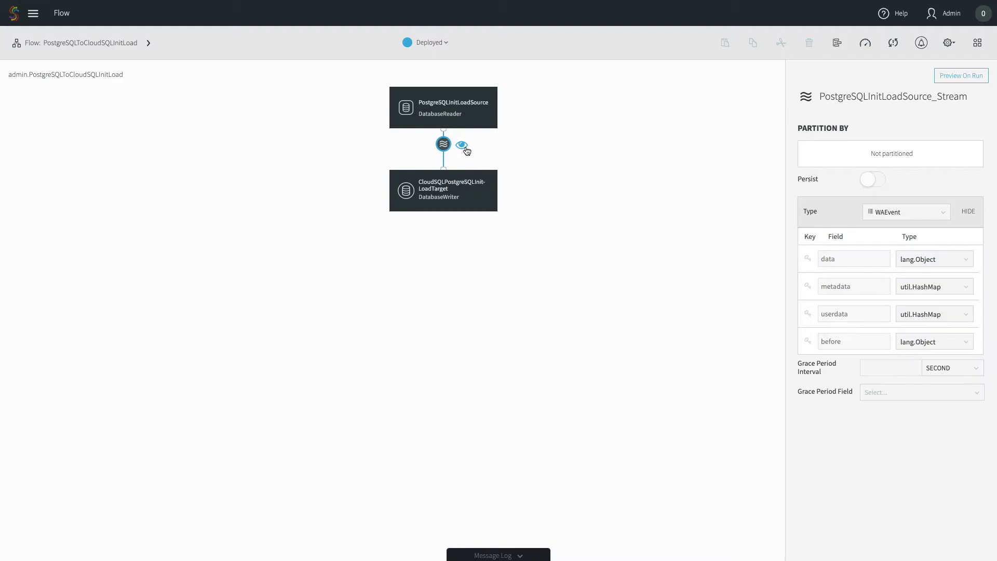
# Preview the stream's lineitem data and start the deployed InitLoad app
pyautogui.click(462, 146)
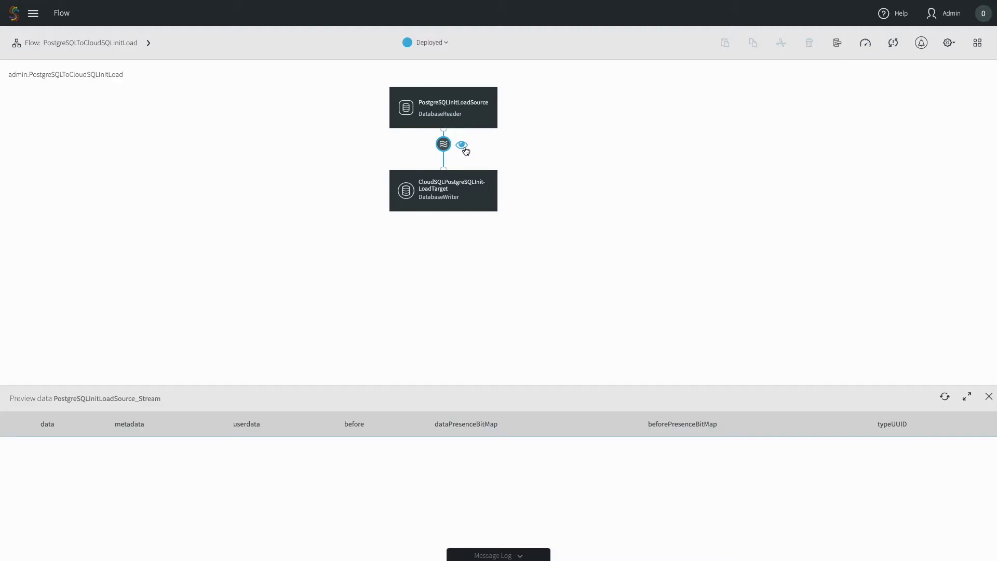
pyautogui.click(441, 45)
pyautogui.click(441, 87)
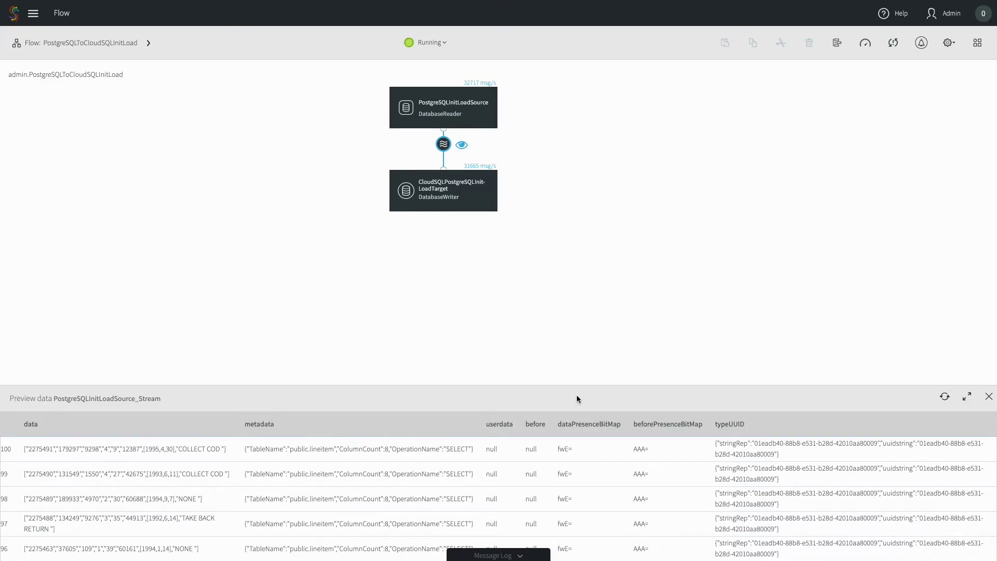
pyautogui.click(865, 46)
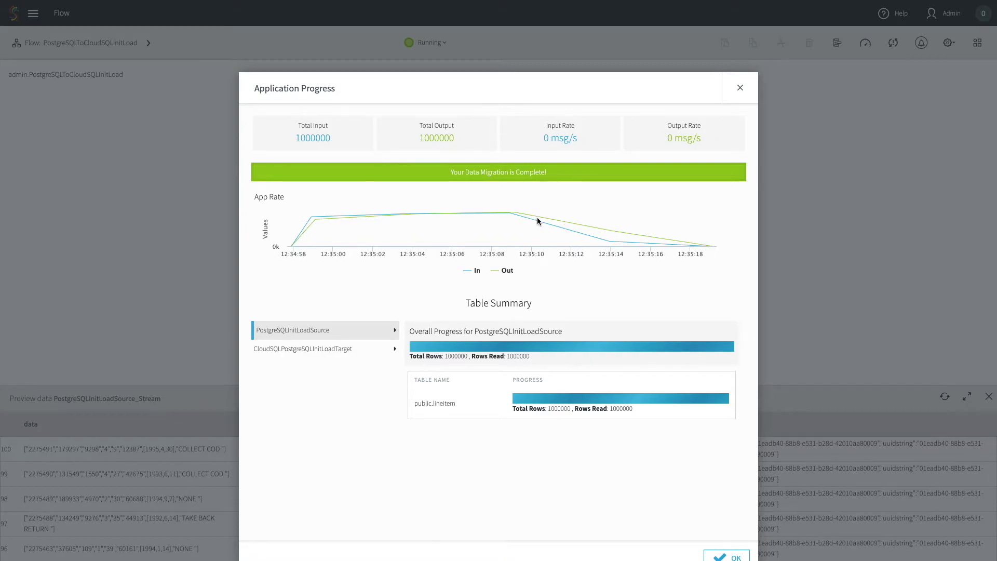
pyautogui.click(722, 557)
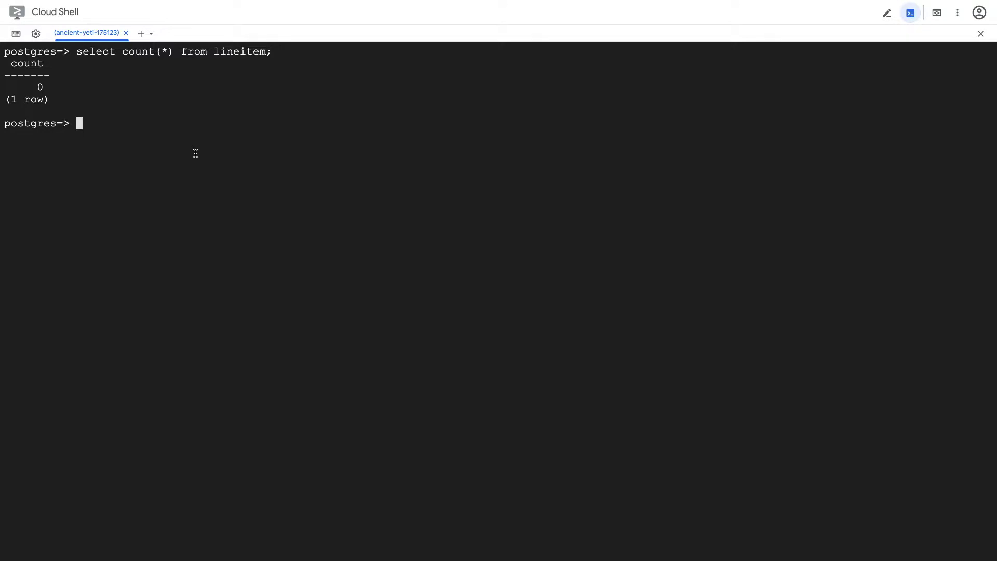
# Rerun the 'select count(*) from lineitem;' query at the psql prompt, returning 1000000
pyautogui.moveTo(277, 52); pyautogui.dragTo(77, 52)
pyautogui.hotkey('ctrl', 'c')
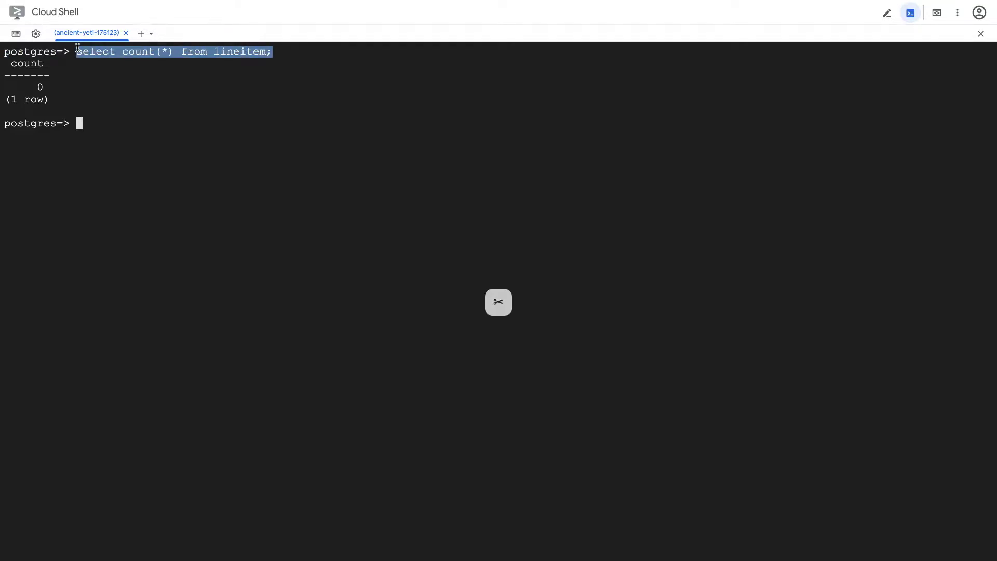
pyautogui.click(162, 158)
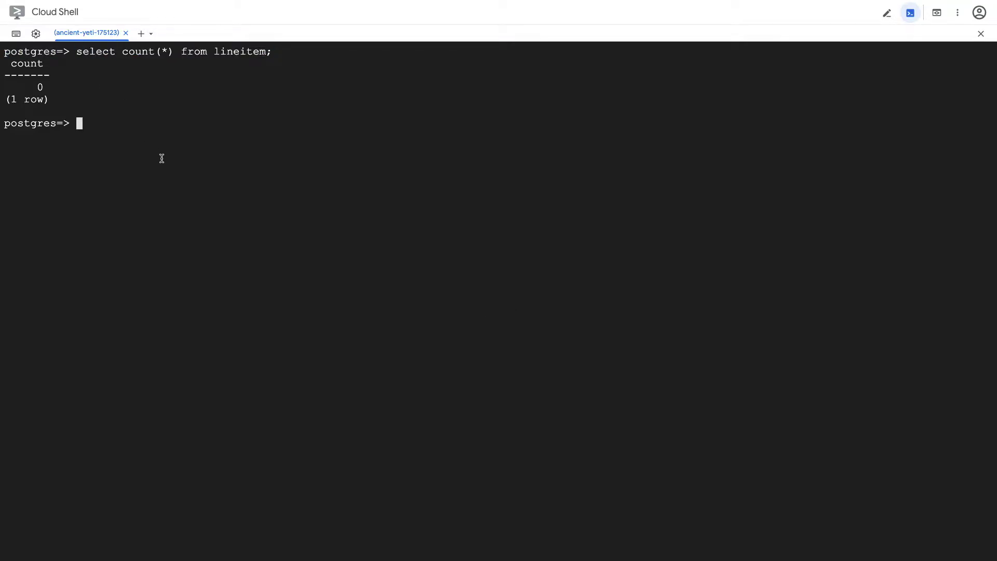
pyautogui.hotkey('ctrl', 'v')
pyautogui.press('Return')
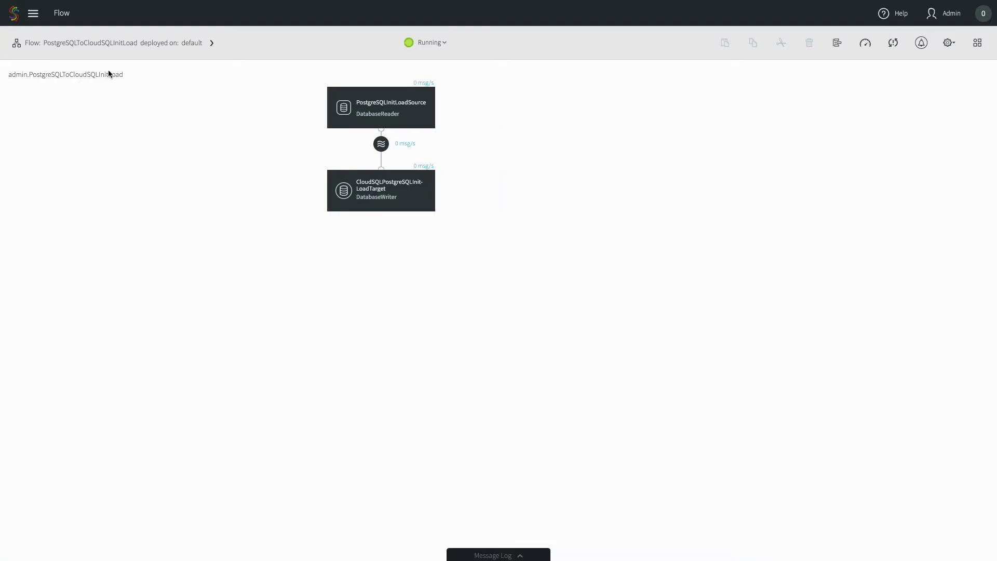
# From the Apps page, create a scratch app named PostgreSQLToCloudSQLCDC
pyautogui.click(36, 12)
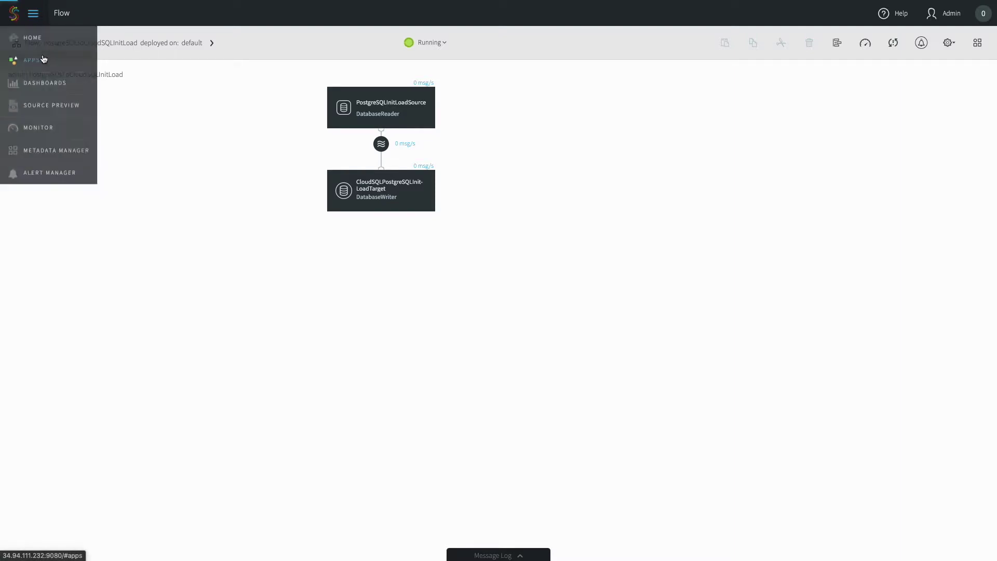
pyautogui.click(43, 59)
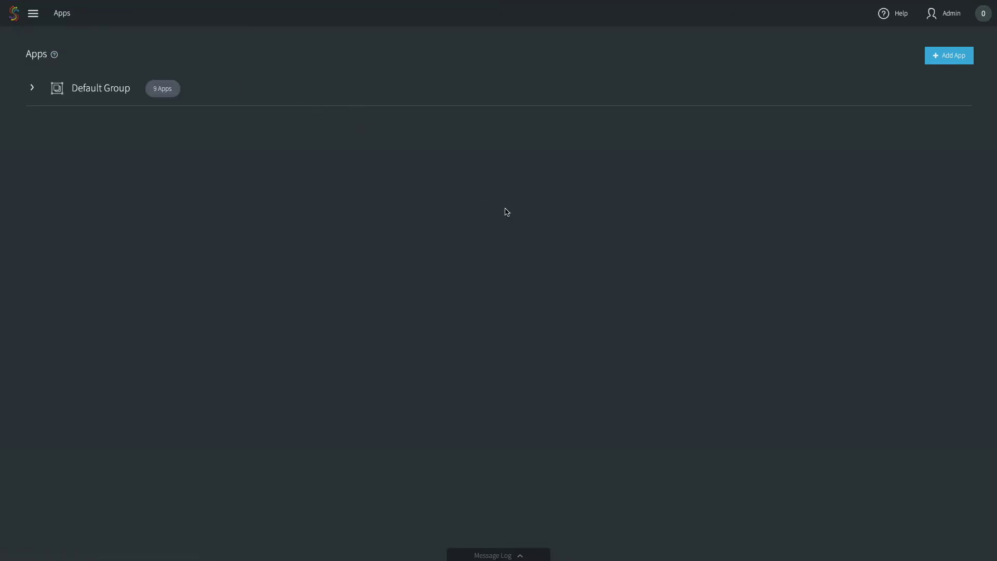
pyautogui.click(944, 59)
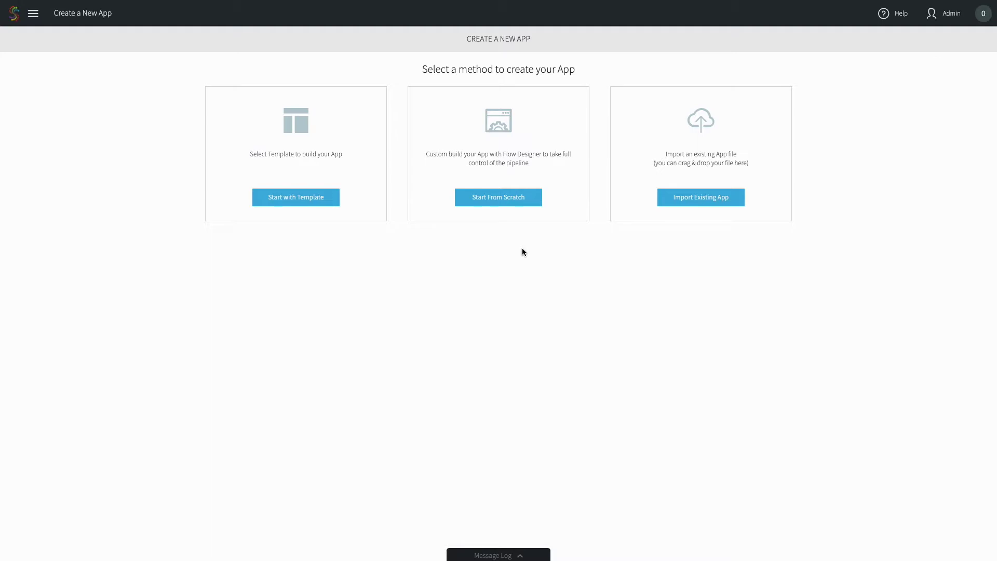
pyautogui.click(499, 203)
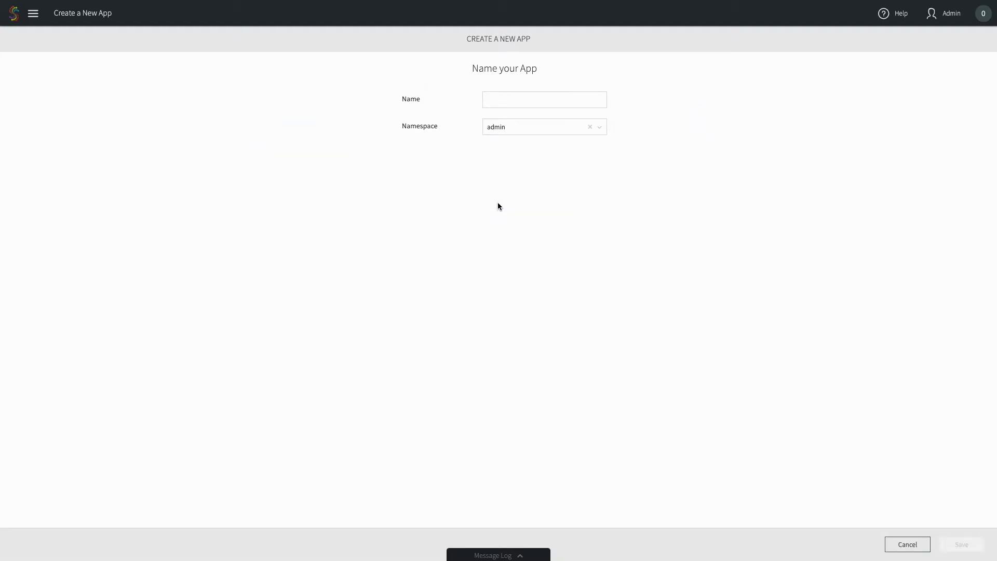
pyautogui.click(503, 101)
pyautogui.write('Postgre')
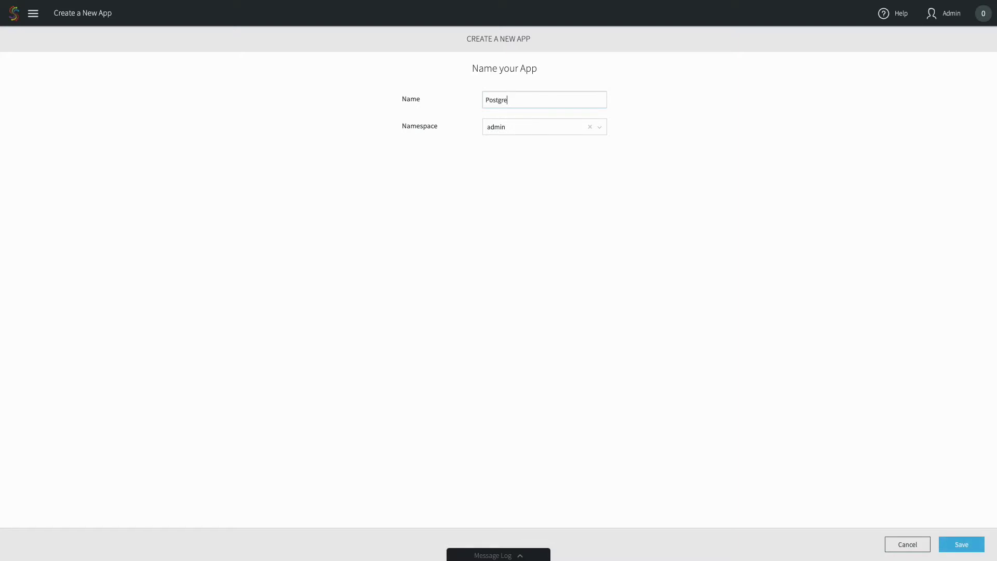
pyautogui.write('SQLToCloudSQLCDC')
pyautogui.click(957, 545)
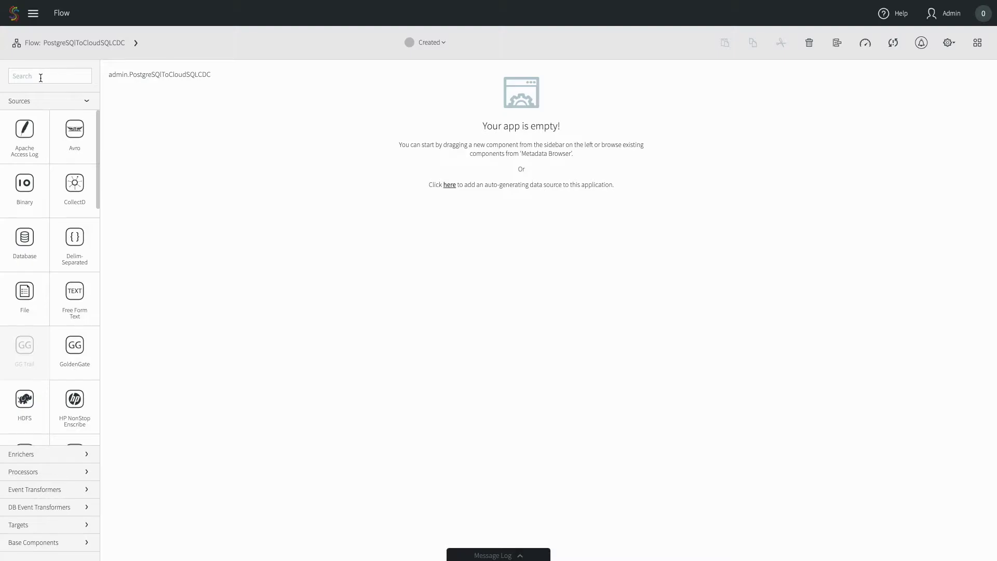
# Place a PostgreSQL CDC source from the Sources list onto the canvas centre
pyautogui.scroll(-7, 57, 245)
pyautogui.scroll(-6, 57, 246)
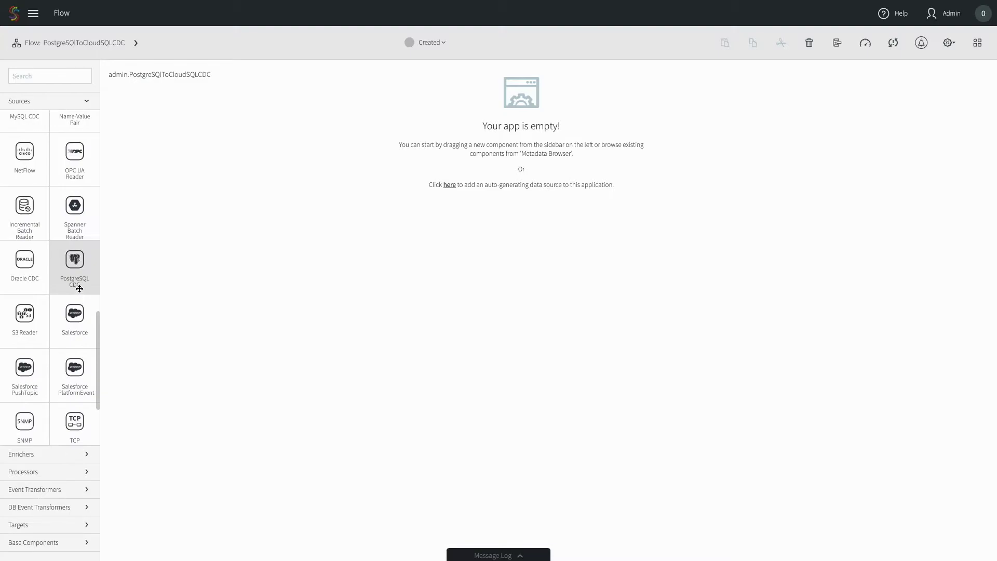
pyautogui.moveTo(77, 289); pyautogui.dragTo(516, 186)
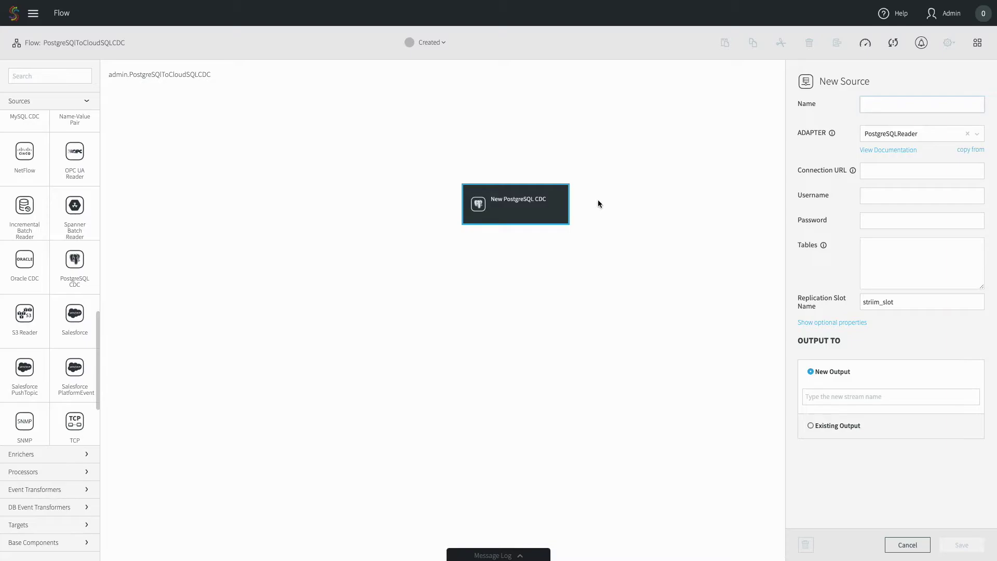
# Name the source PostgreSQLCDCSource, paste the Azure PostgreSQL connection URL, and enter the database username and password
pyautogui.write('Postgre')
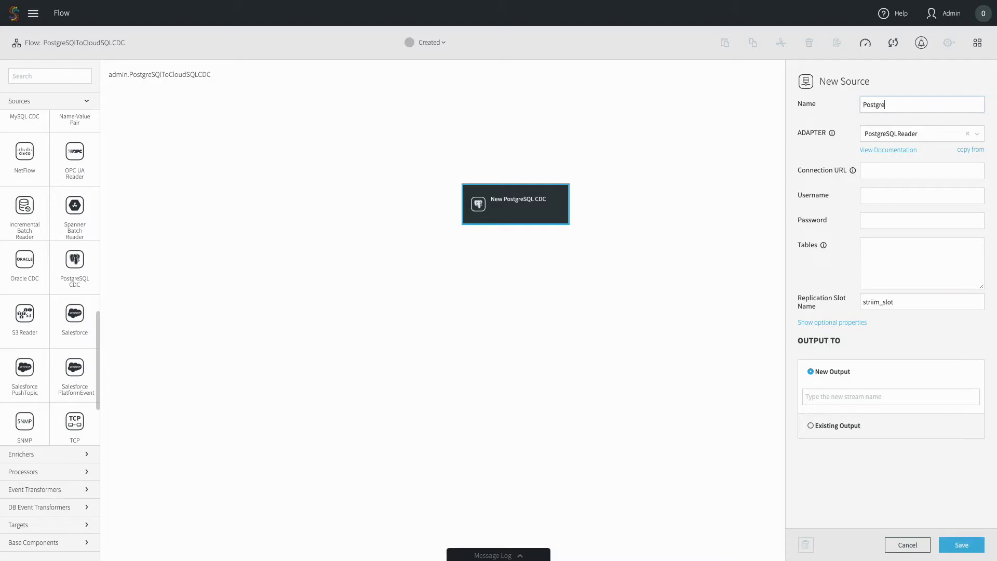
pyautogui.write('SQLCDCSource')
pyautogui.click(873, 167)
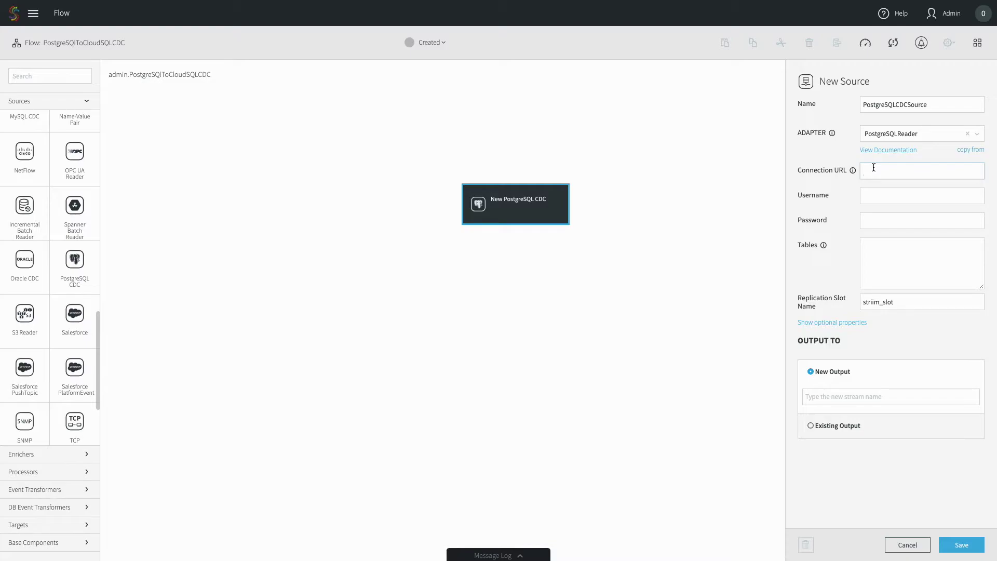
pyautogui.hotkey('ctrl', 'v')
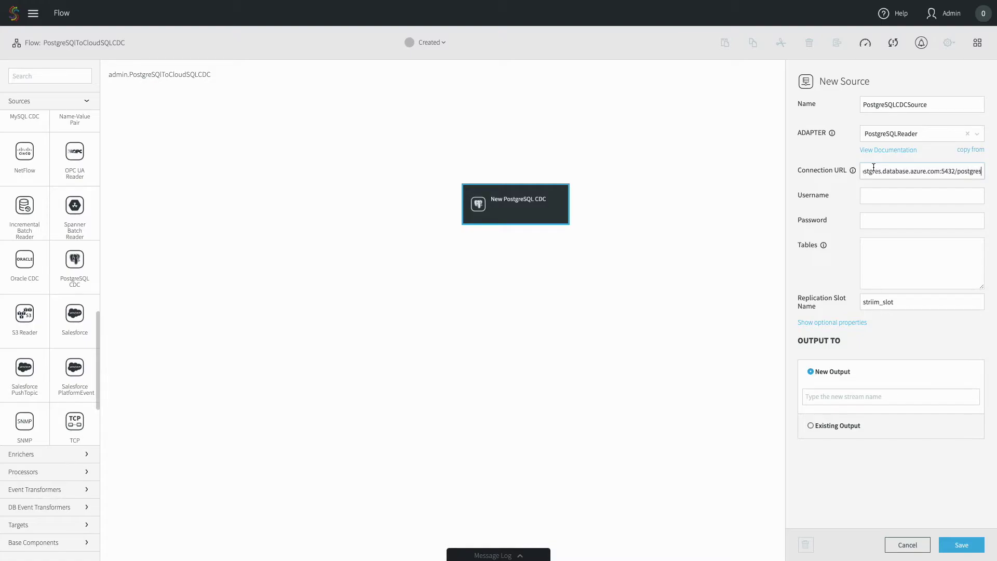
pyautogui.press('Tab')
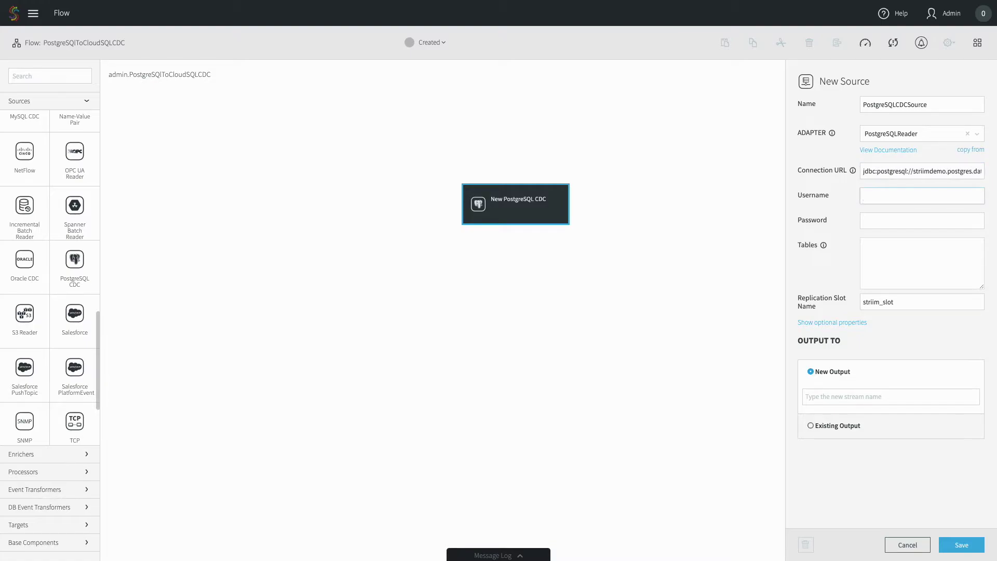
pyautogui.write('striim@striimdemo')
pyautogui.press('Tab')
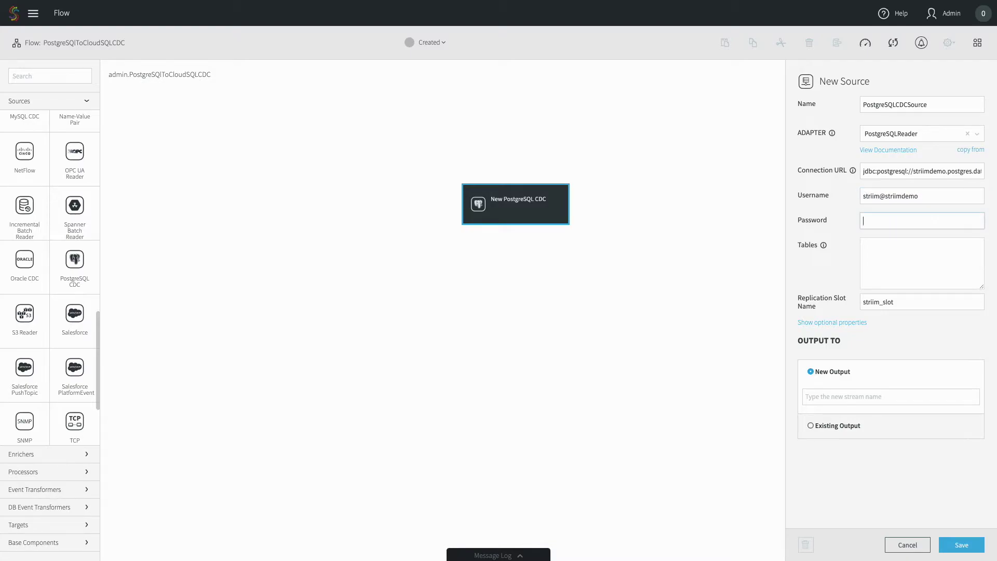
pyautogui.write('•••••••••••••••')
# Capture table public.orders and send output to a new stream PostgreSQLCDCSource_Stream
pyautogui.click(890, 254)
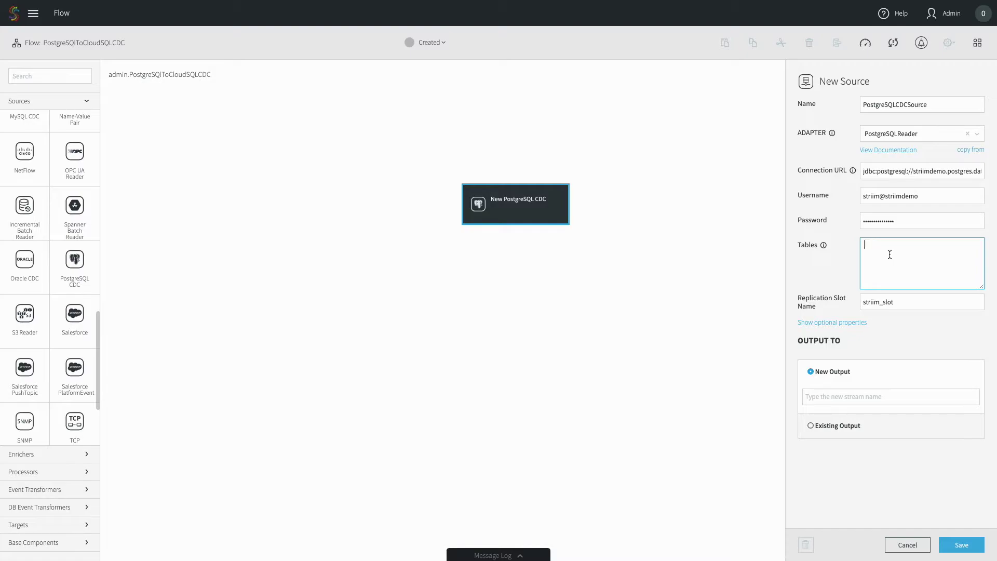
pyautogui.write('public.orders')
pyautogui.click(827, 323)
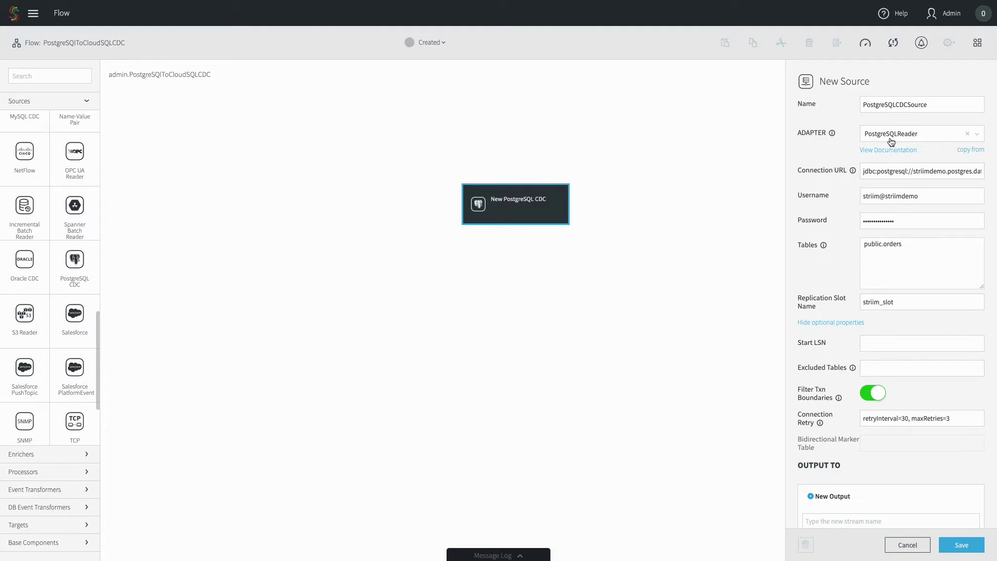
pyautogui.doubleClick(885, 108)
pyautogui.hotkey('ctrl', 'c')
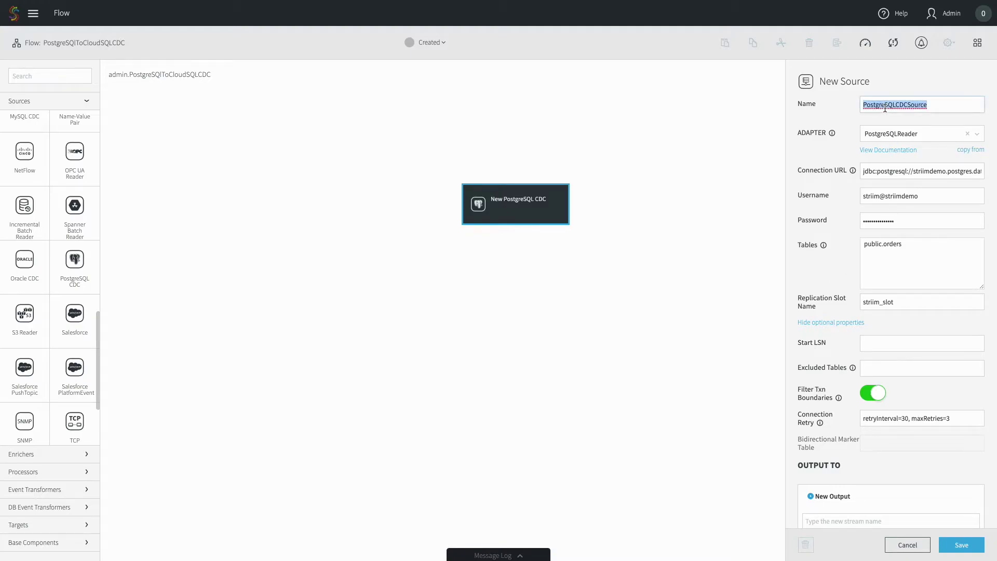
pyautogui.scroll(-3, 851, 334)
pyautogui.click(845, 448)
pyautogui.hotkey('ctrl', 'v')
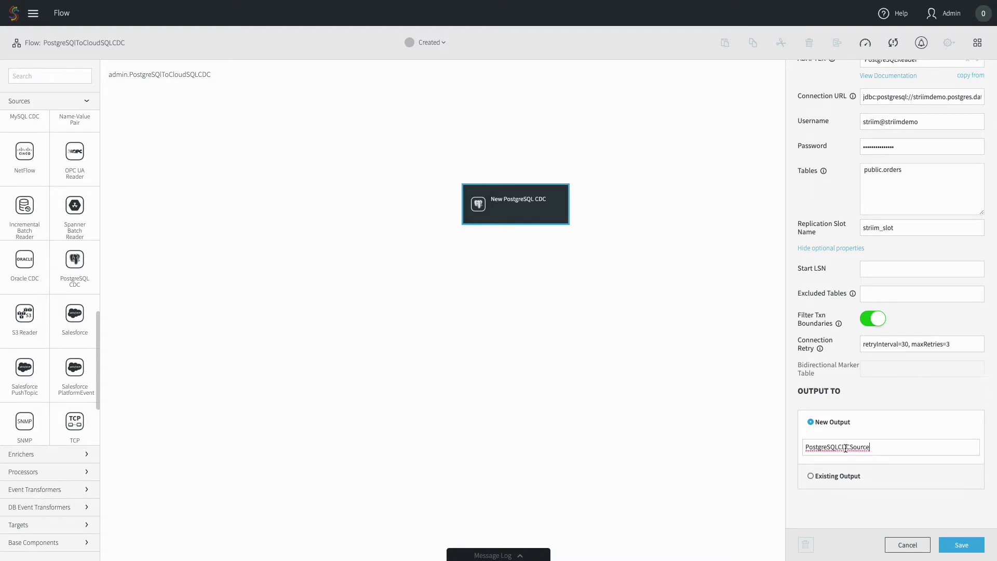
pyautogui.write('_Stream')
# Save the CDC source and deploy the app to the default group
pyautogui.click(961, 544)
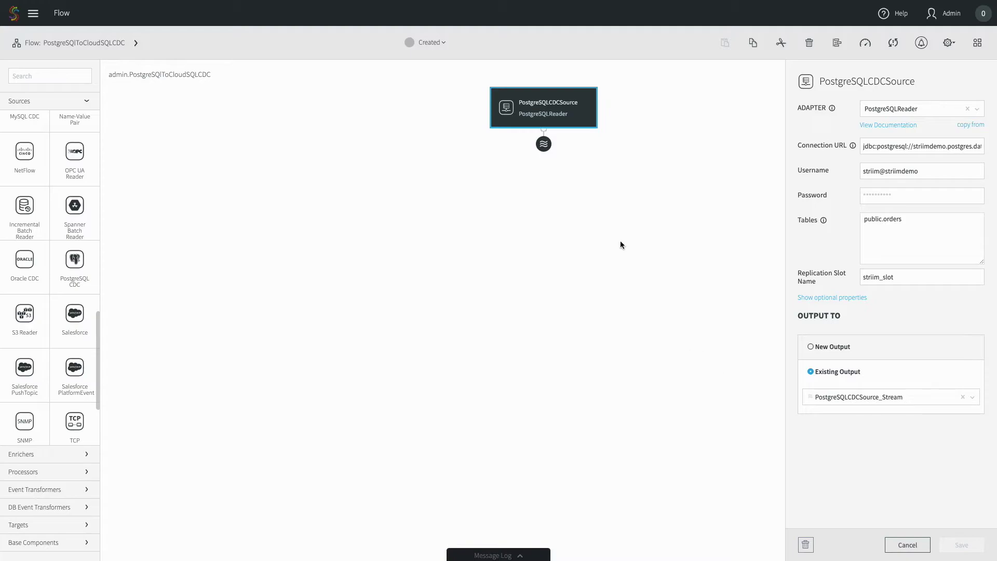
pyautogui.click(432, 44)
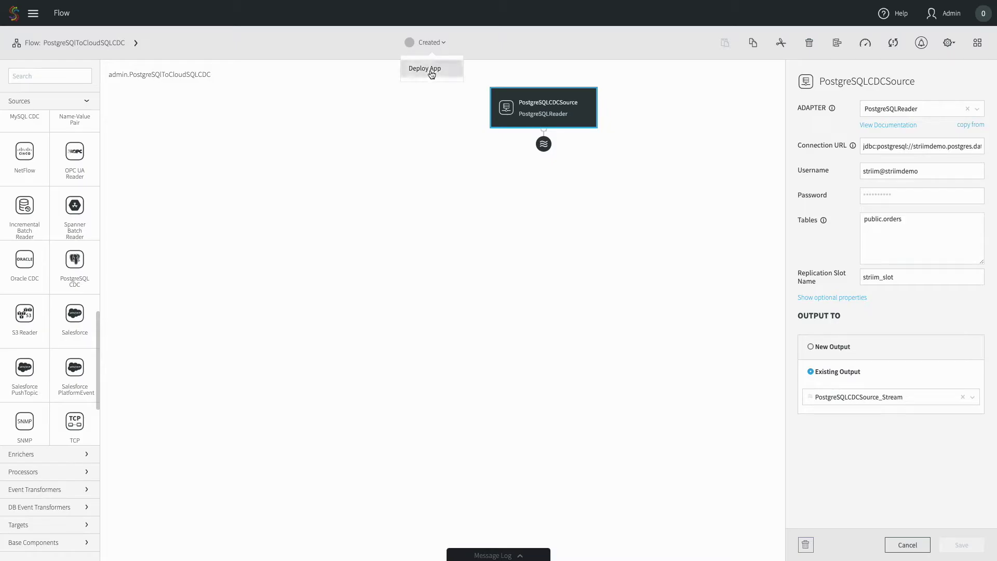
pyautogui.click(431, 73)
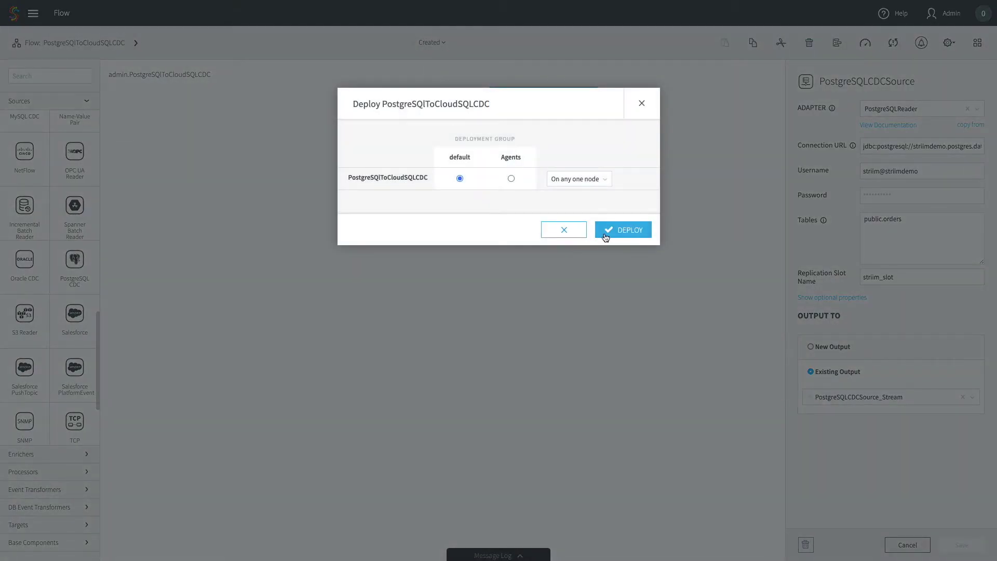
pyautogui.click(607, 235)
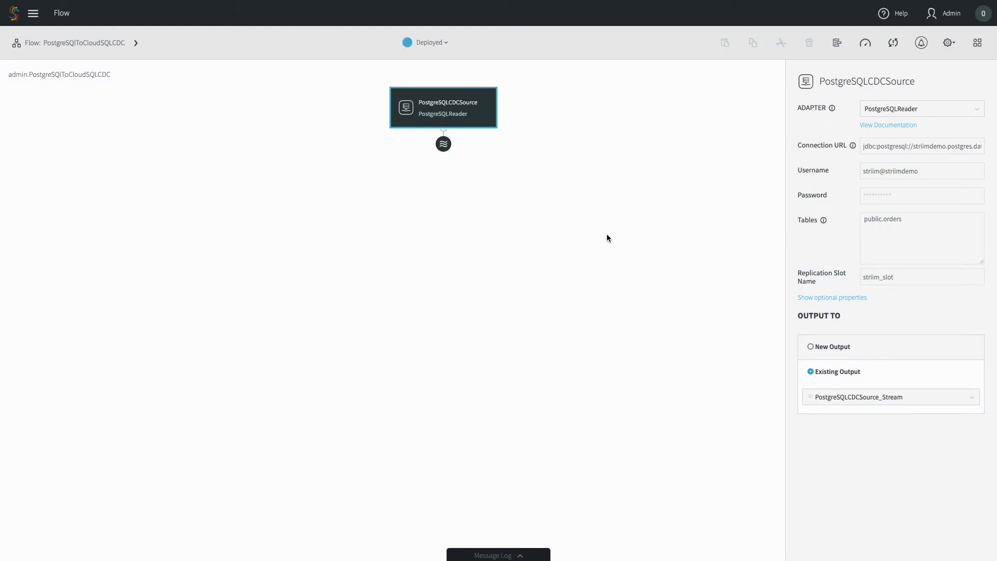
# Preview PostgreSQLCDCSource_Stream and start the app to show public.orders INSERT events
pyautogui.click(443, 146)
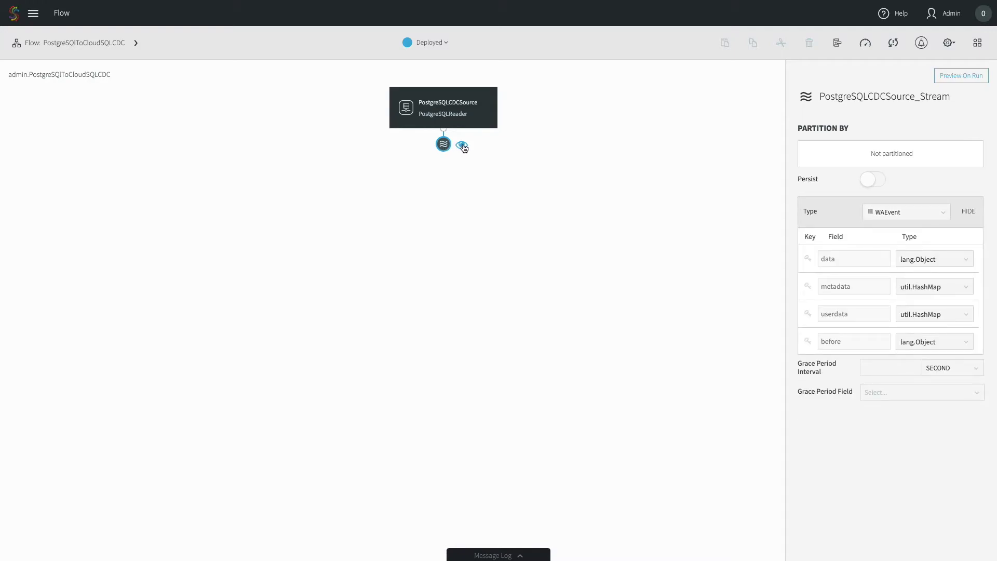
pyautogui.click(463, 147)
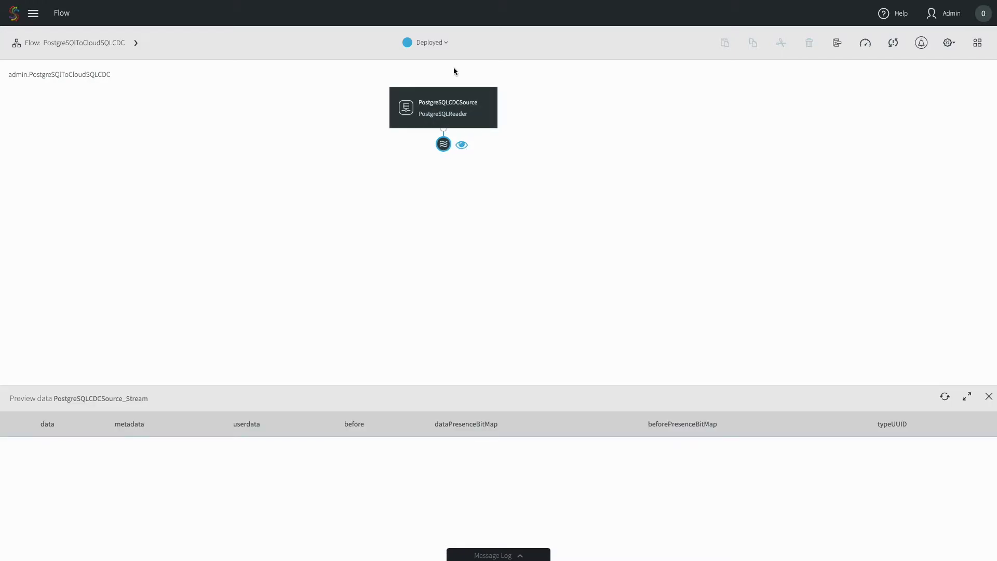
pyautogui.click(434, 43)
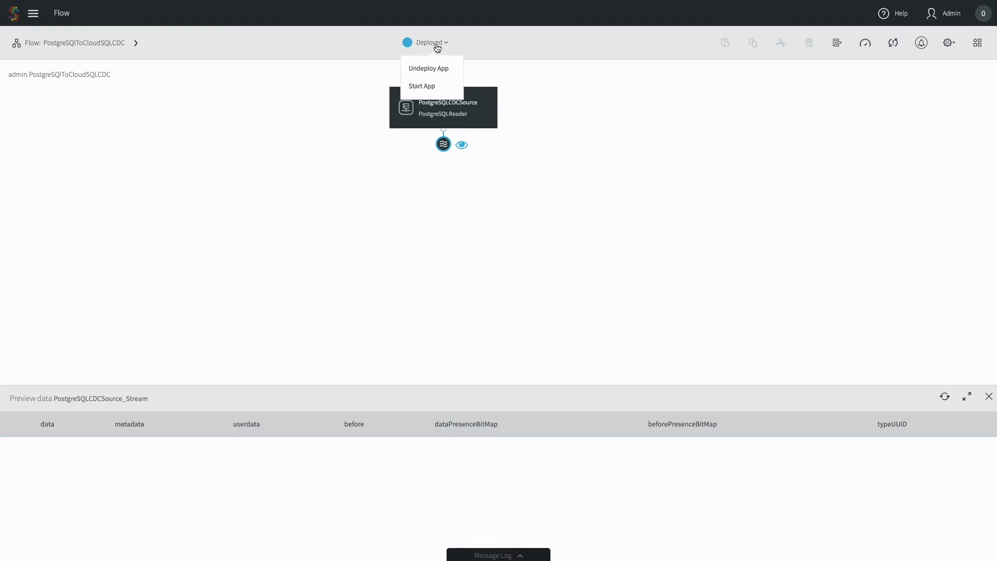
pyautogui.click(422, 86)
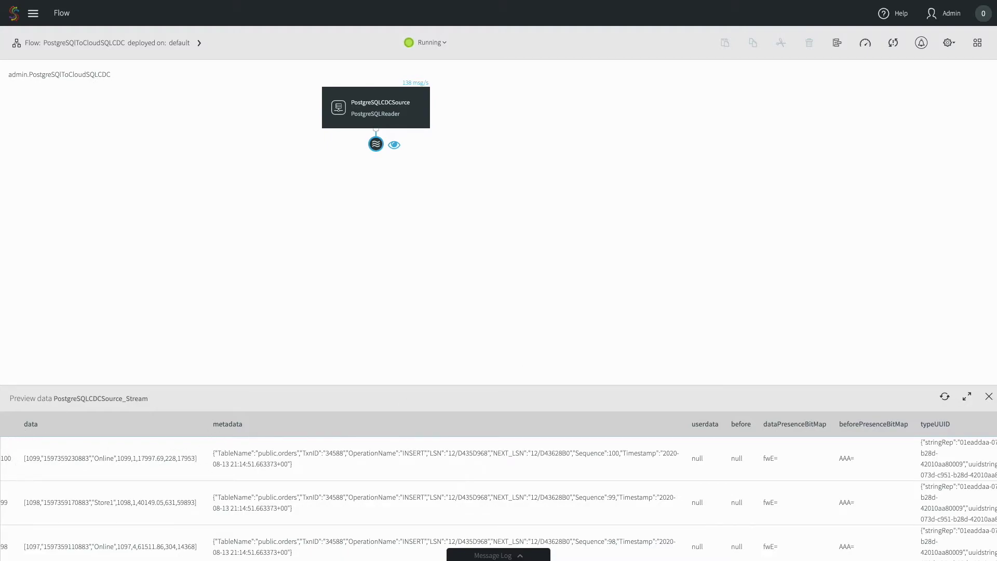
pyautogui.moveTo(214, 453); pyautogui.dragTo(276, 468)
pyautogui.scroll(-3, 307, 484)
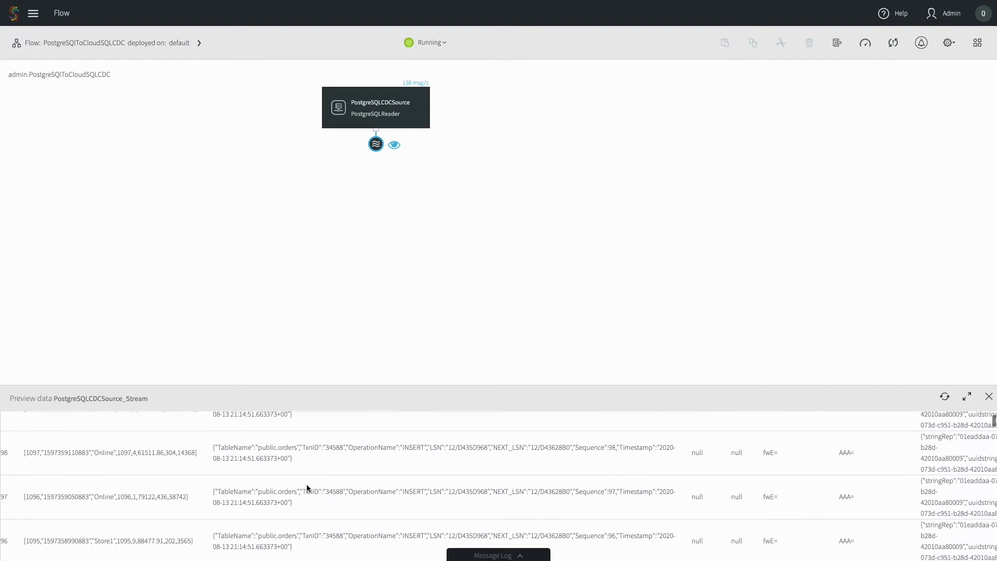
pyautogui.scroll(3, 307, 484)
pyautogui.moveTo(306, 484); pyautogui.dragTo(353, 474)
pyautogui.click(354, 475)
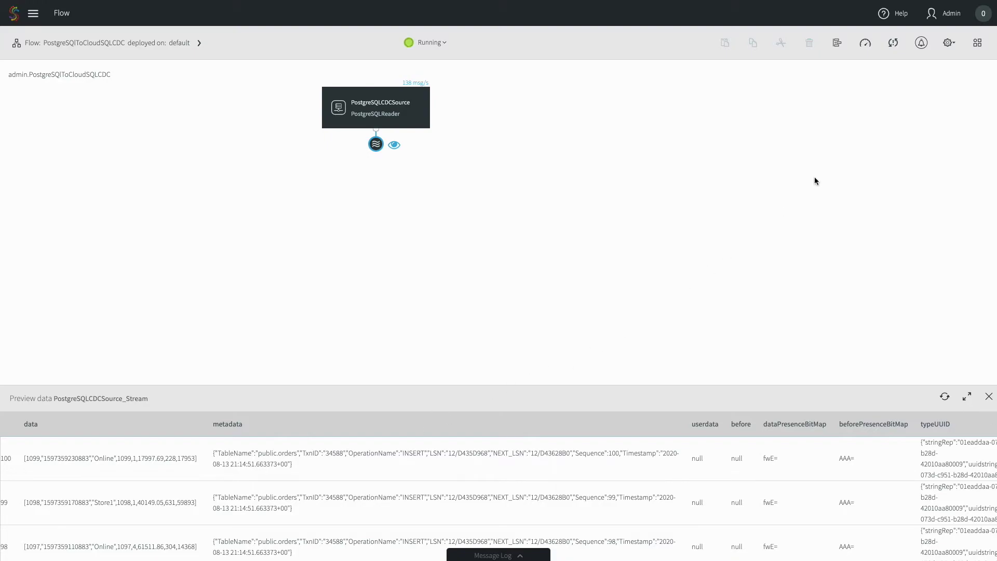
pyautogui.click(866, 45)
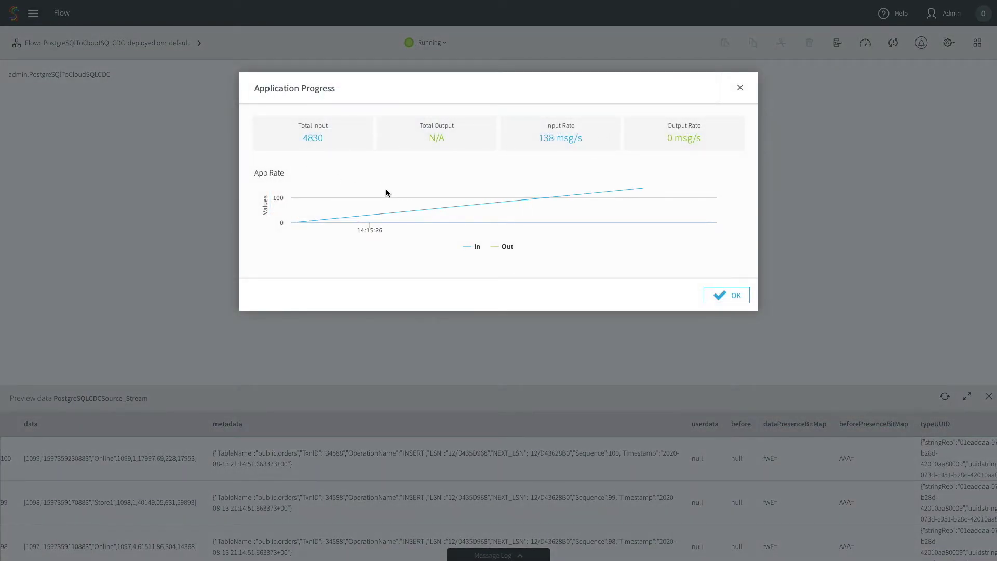
pyautogui.doubleClick(319, 141)
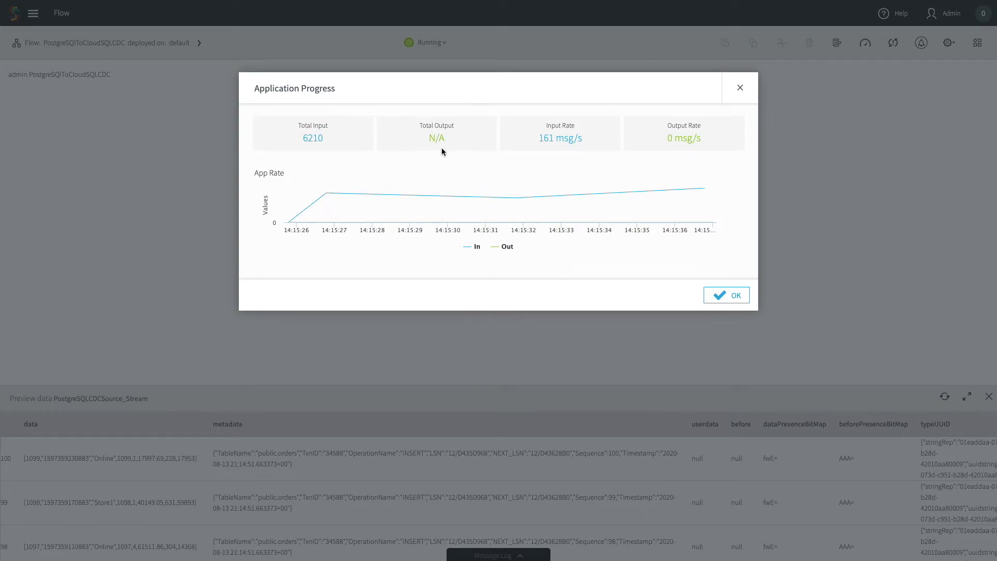
pyautogui.click(721, 300)
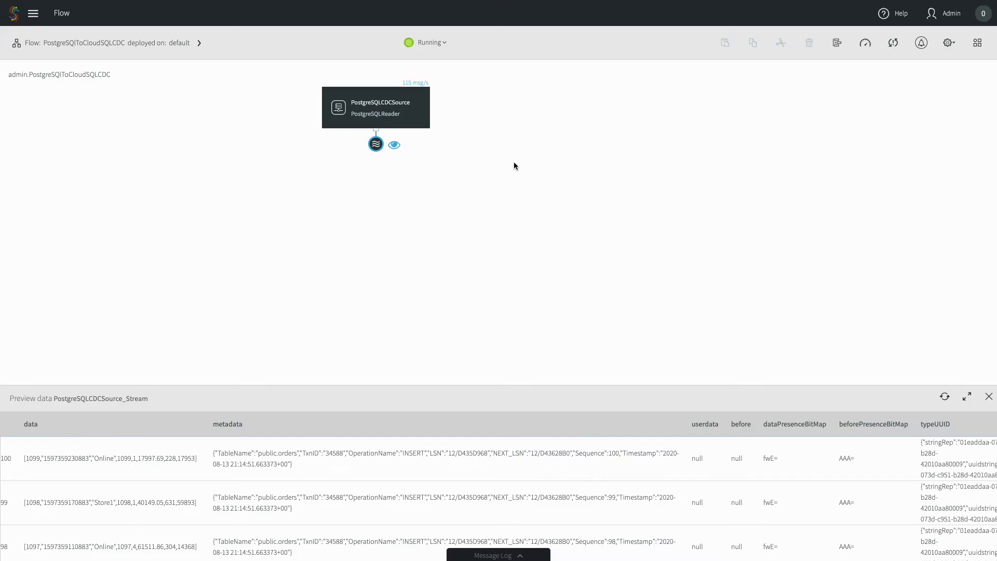
# Stop and then undeploy PostgreSQLToCloudSQLCDC so its status returns to Created
pyautogui.click(441, 43)
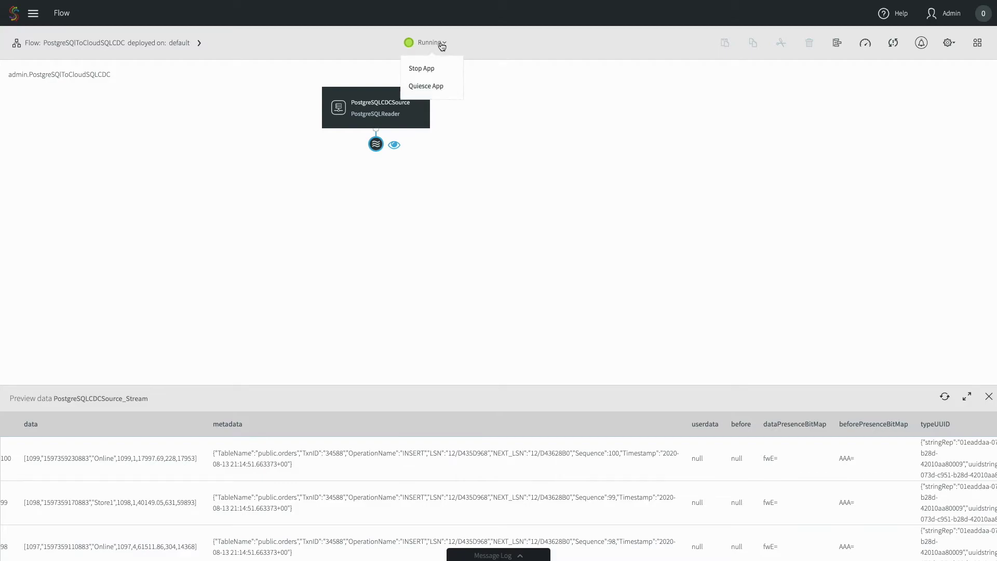
pyautogui.click(438, 66)
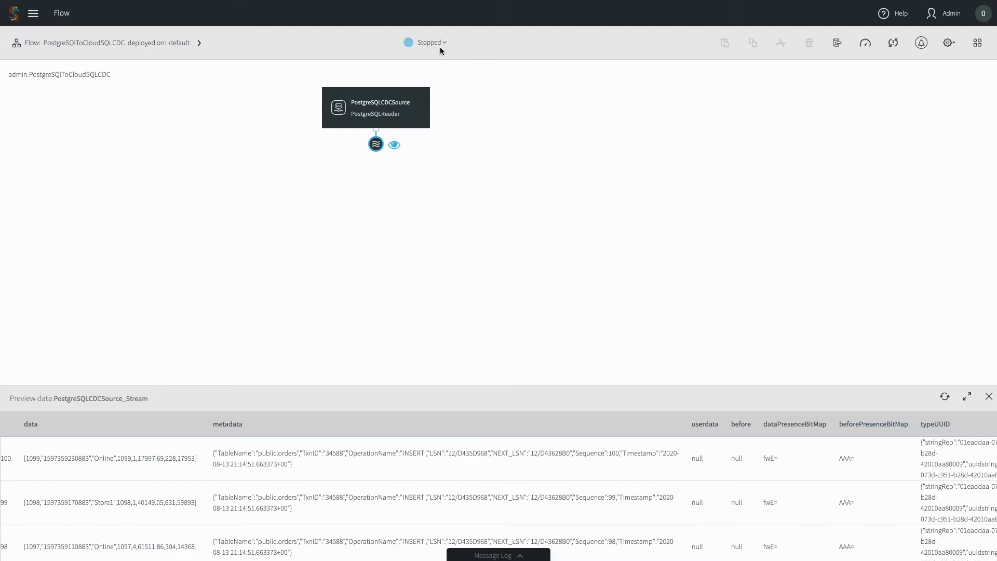
pyautogui.click(440, 44)
pyautogui.click(439, 67)
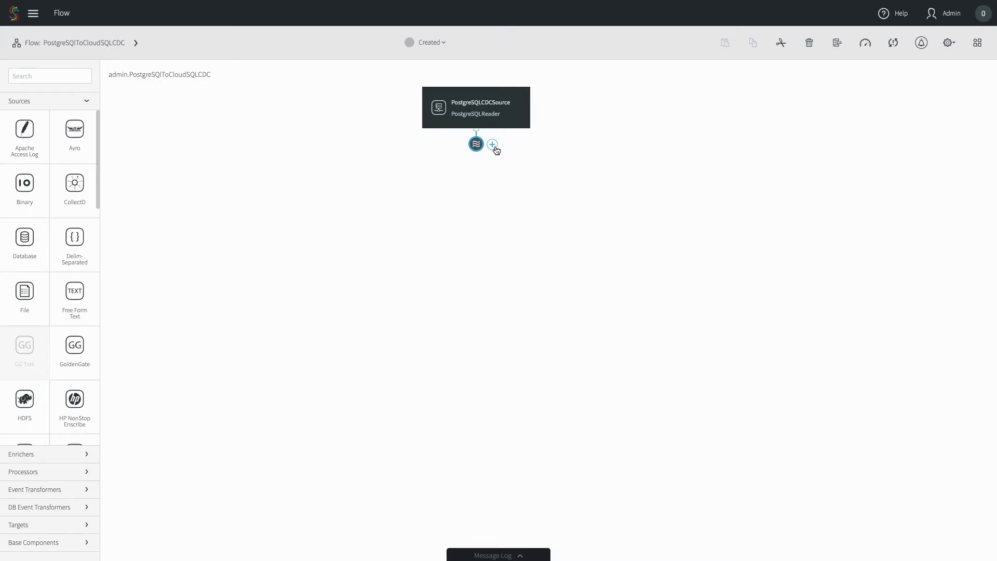
# Connect a target named CloudSQLPostgreSQLCDCTarget after PostgreSQLCDCSource_Stream, using the DatabaseWriter adapter
pyautogui.click(492, 145)
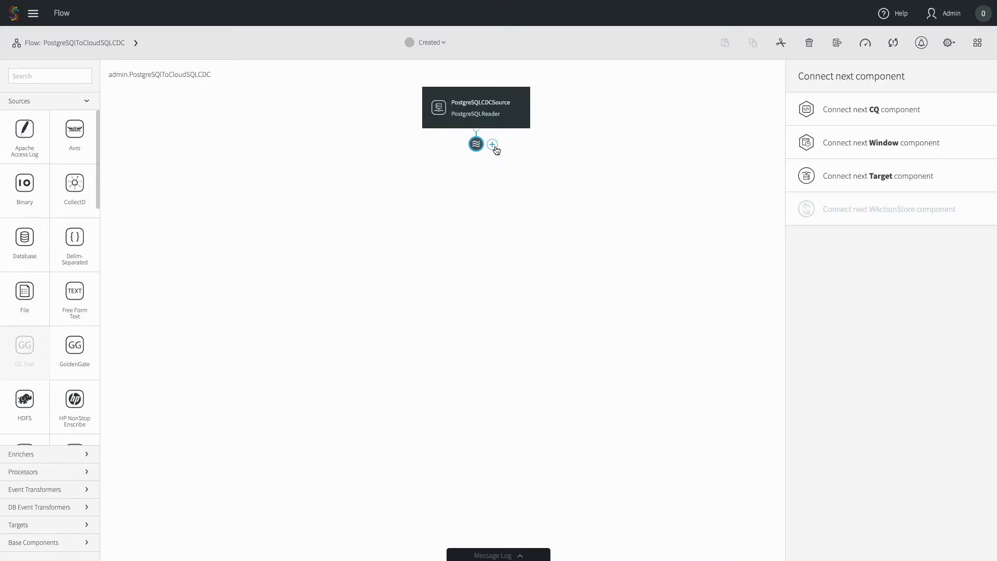
pyautogui.click(863, 185)
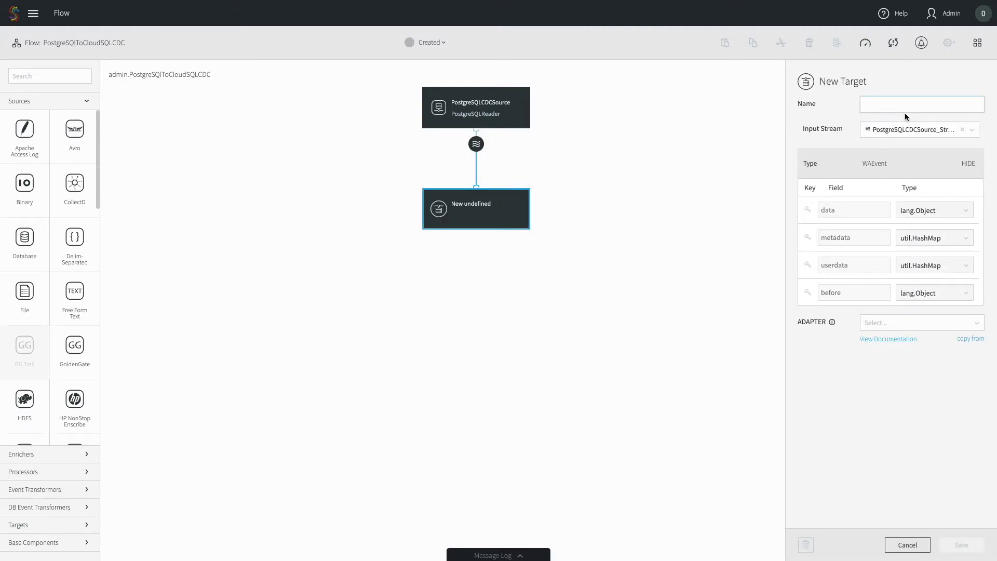
pyautogui.write('CloudSQLPostgreSQL')
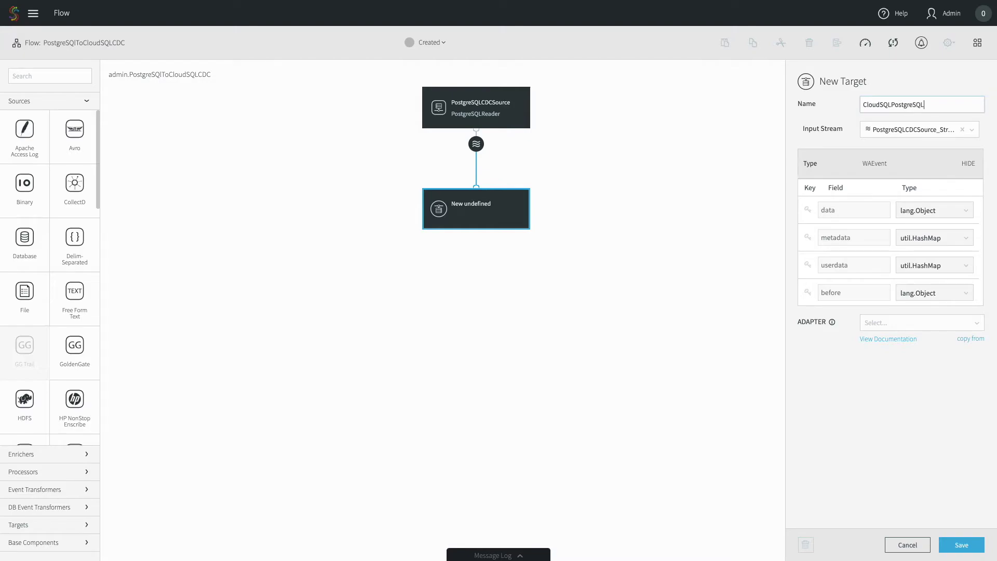
pyautogui.write('CDCTarget')
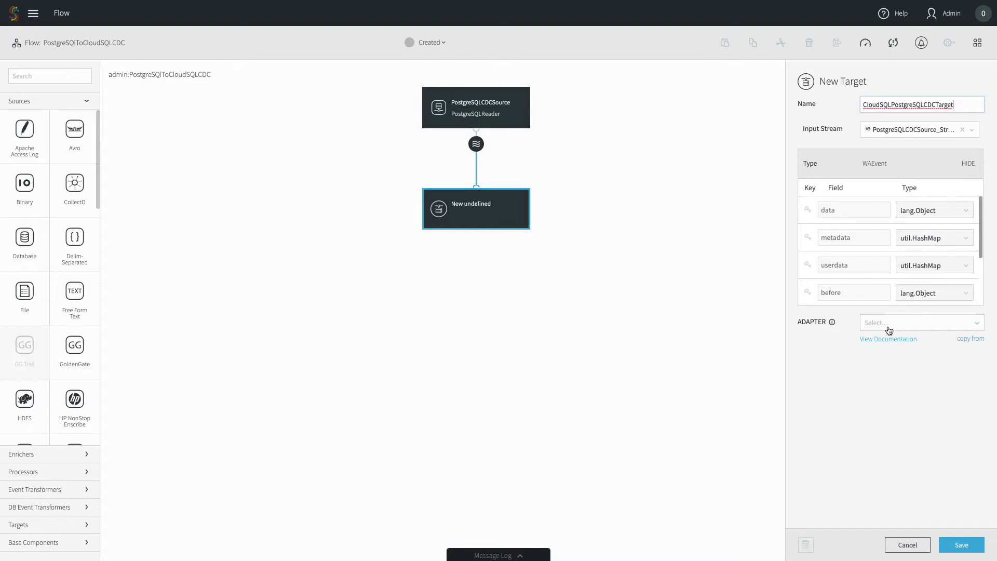
pyautogui.click(889, 327)
pyautogui.write('Datab')
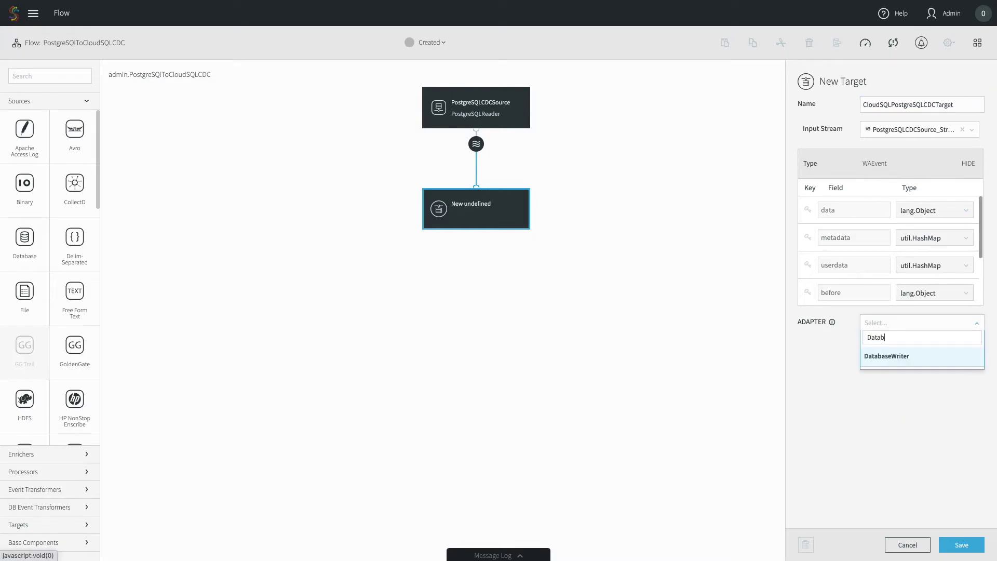
pyautogui.click(887, 357)
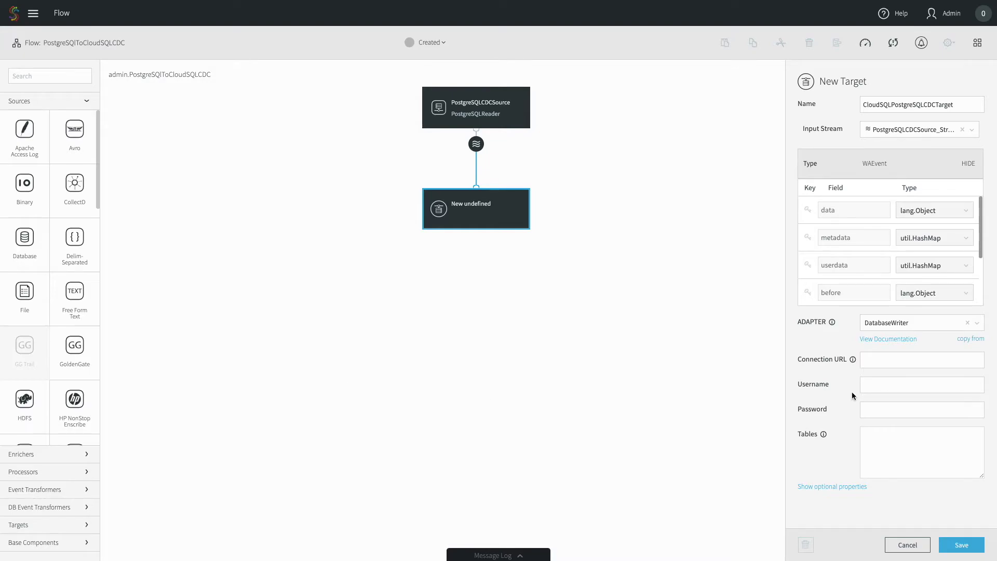
# Paste the Cloud SQL JDBC URL, enter the postgres username and its password, and map tables public.orders,public.orders
pyautogui.click(883, 363)
pyautogui.hotkey('ctrl', 'v')
pyautogui.click(881, 386)
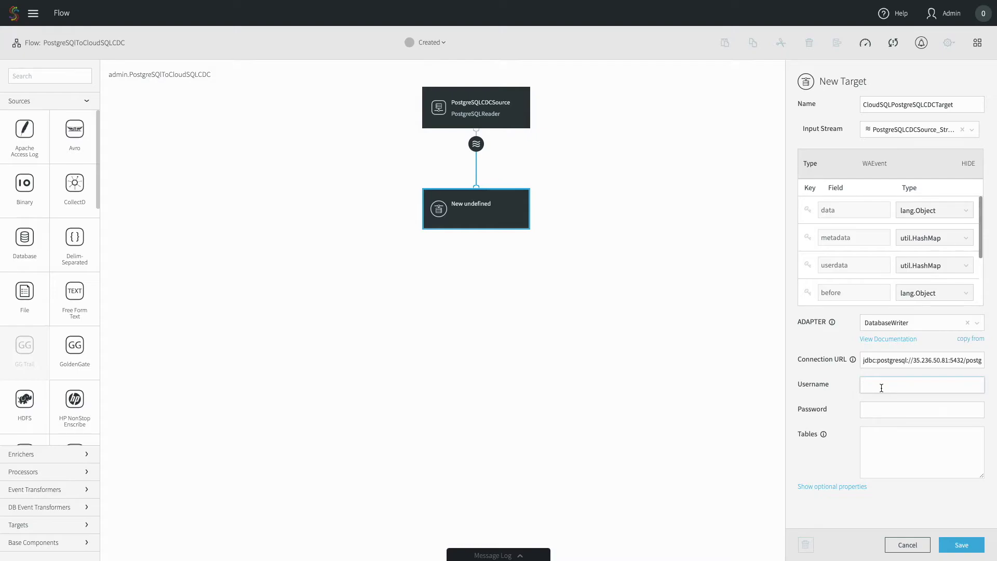
pyautogui.write('postgres')
pyautogui.press('Tab')
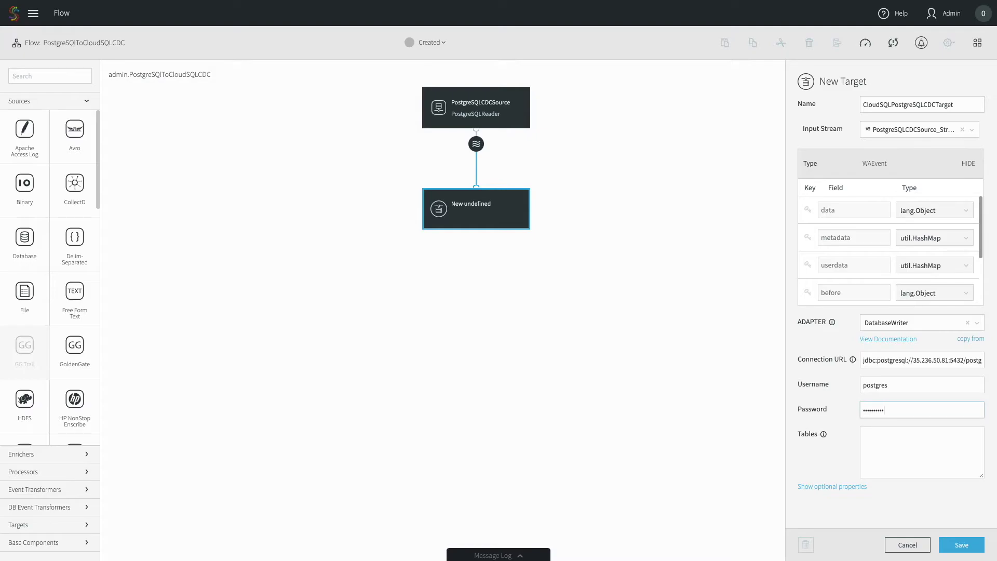
pyautogui.press('Tab')
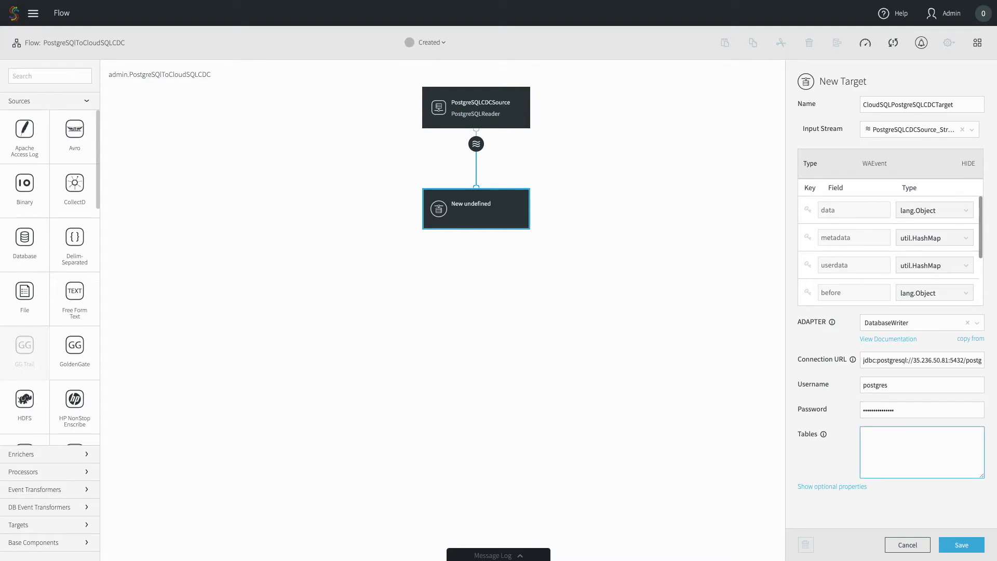
pyautogui.write('public.orders,public.orders')
pyautogui.click(829, 487)
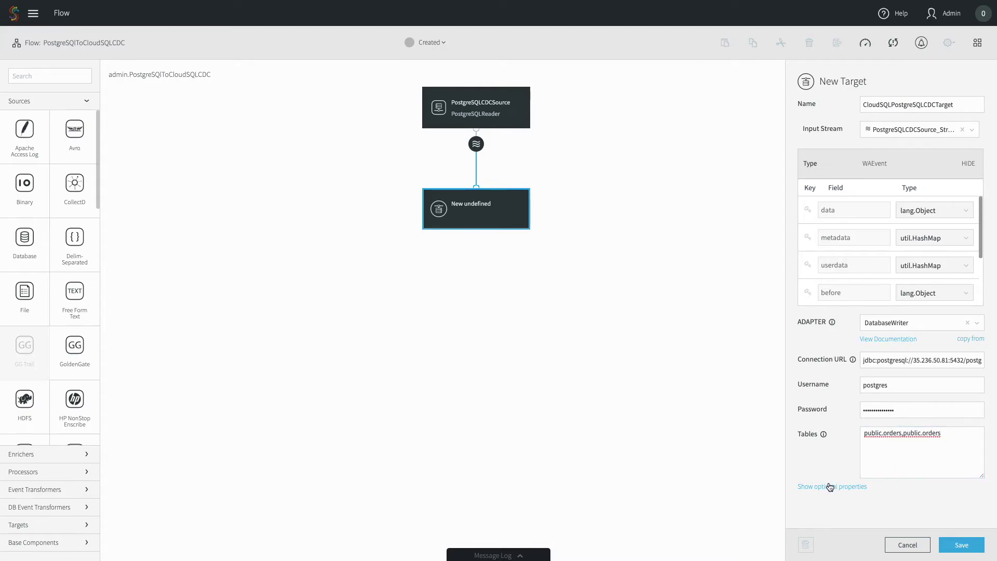
# Review the remaining DatabaseWriter properties and save the CloudSQLPostgreSQLCDCTarget target
pyautogui.scroll(-7, 850, 441)
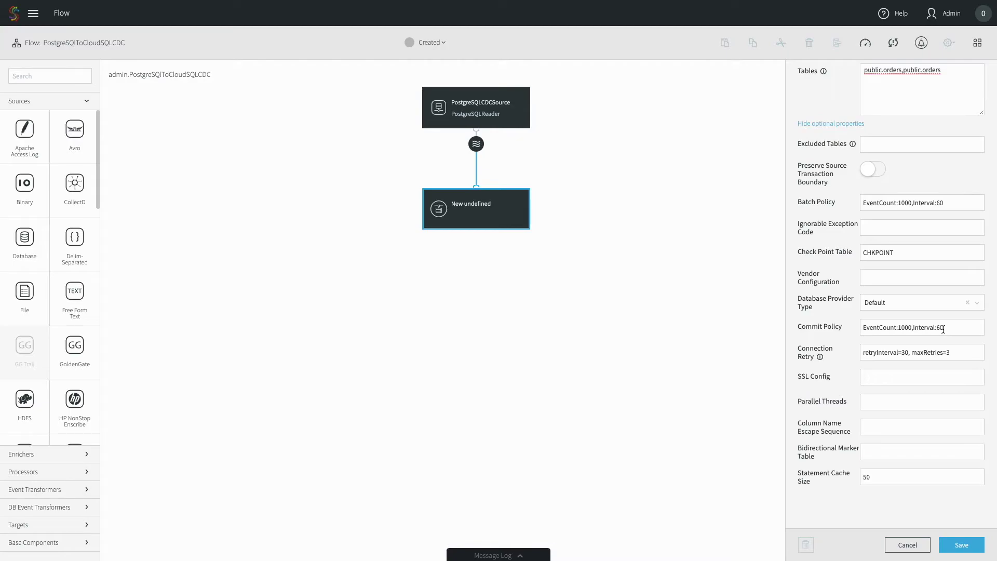
pyautogui.click(956, 552)
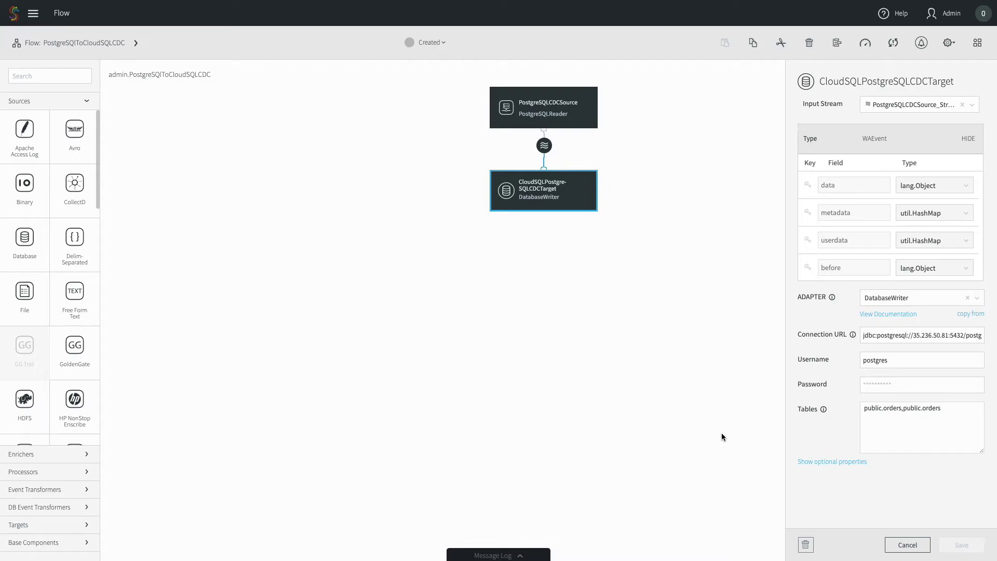
# Deploy PostgreSQLToCloudSQLCDC to the default group, then select the source stream
pyautogui.click(430, 43)
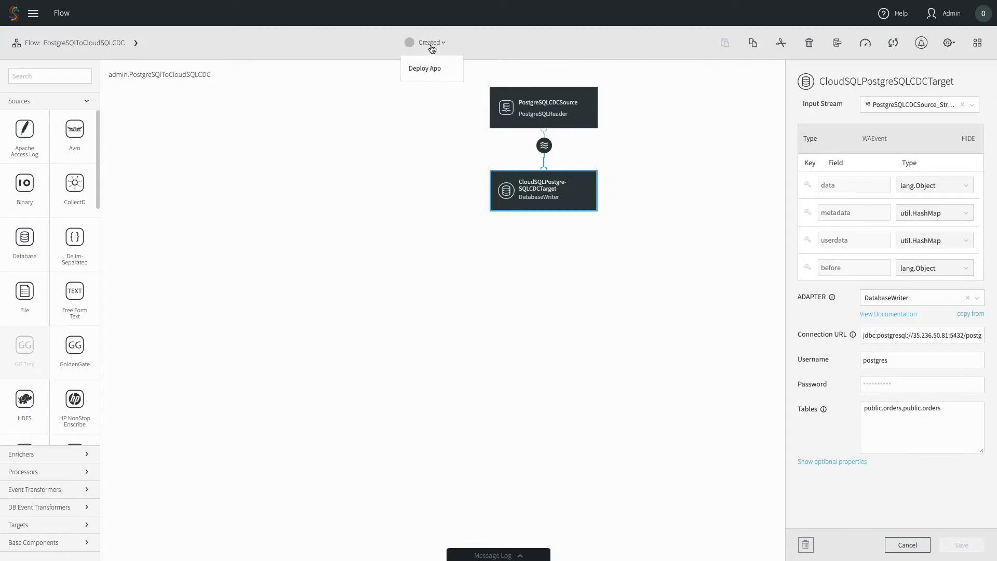
pyautogui.click(434, 68)
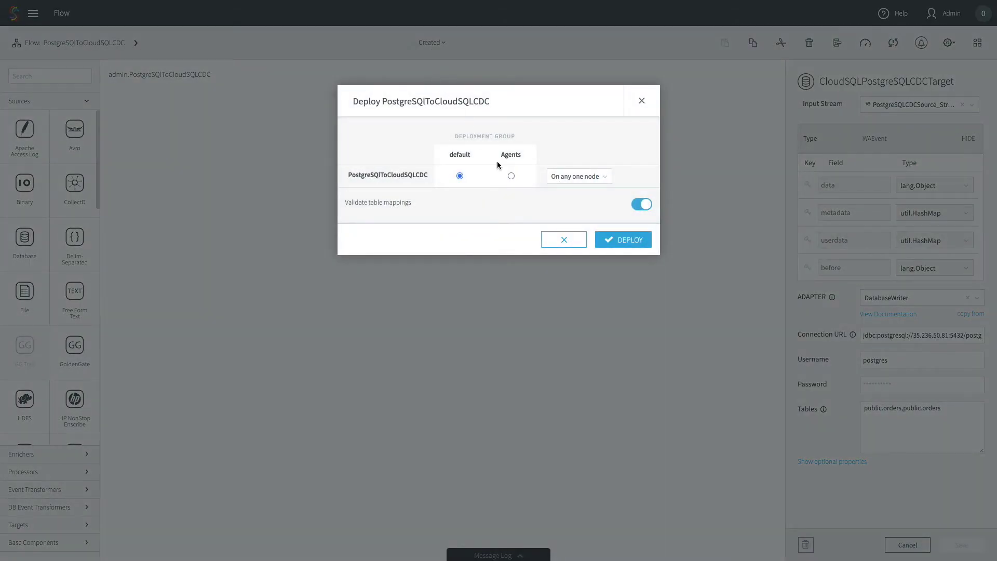
pyautogui.click(632, 246)
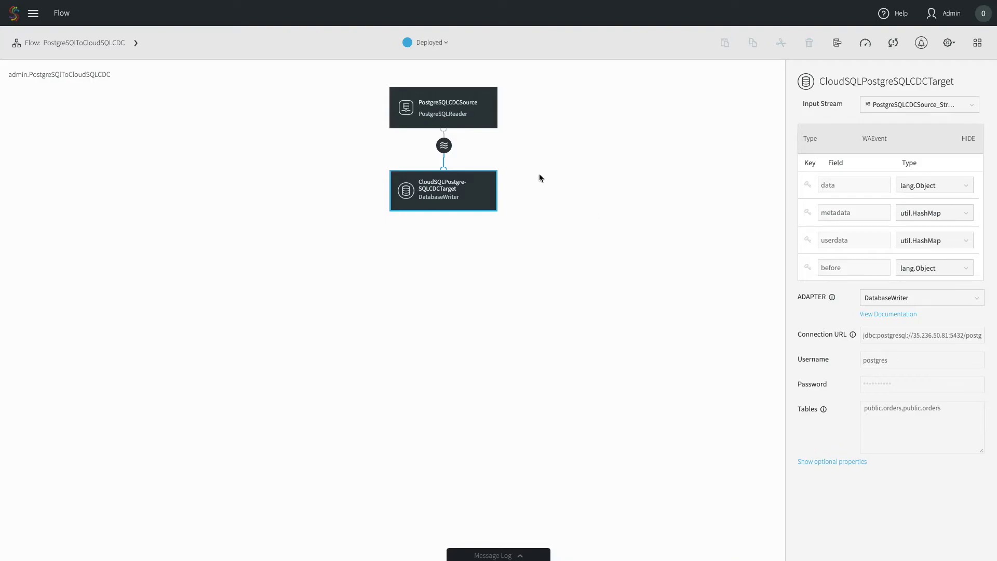
pyautogui.click(444, 146)
# Preview the source stream's data, start the app, and review its Application Progress counts
pyautogui.click(462, 146)
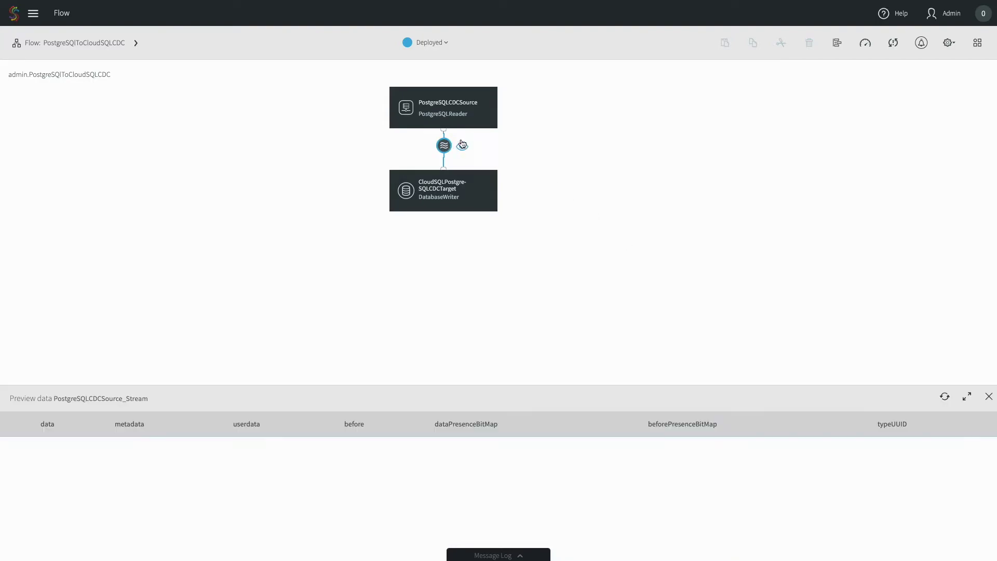
pyautogui.click(437, 46)
pyautogui.click(434, 86)
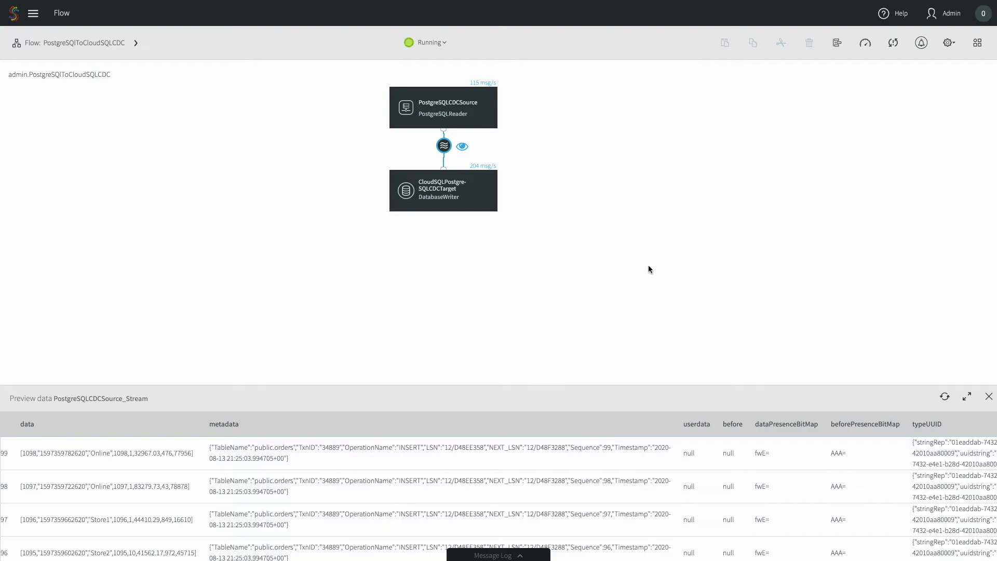
pyautogui.click(865, 46)
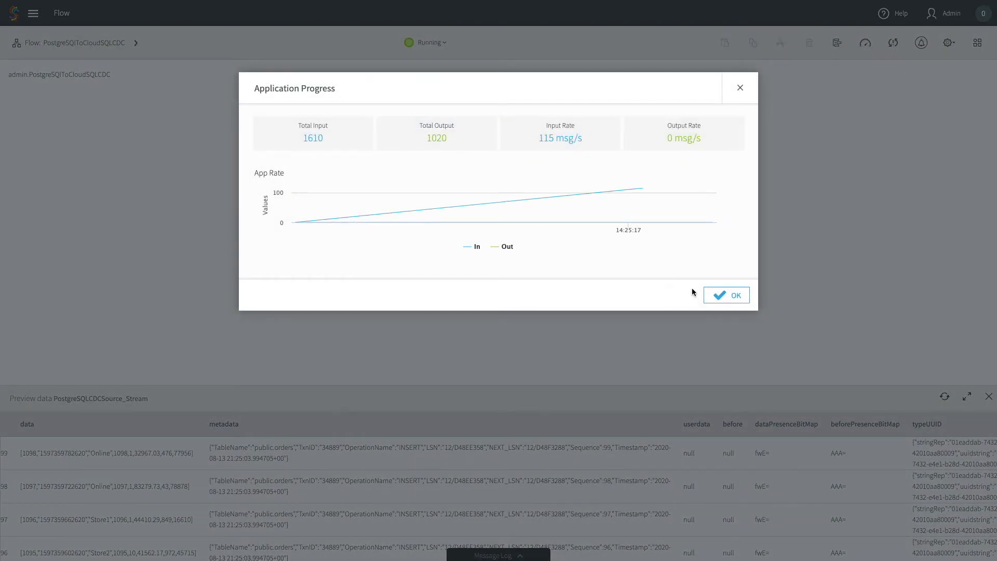
pyautogui.click(736, 296)
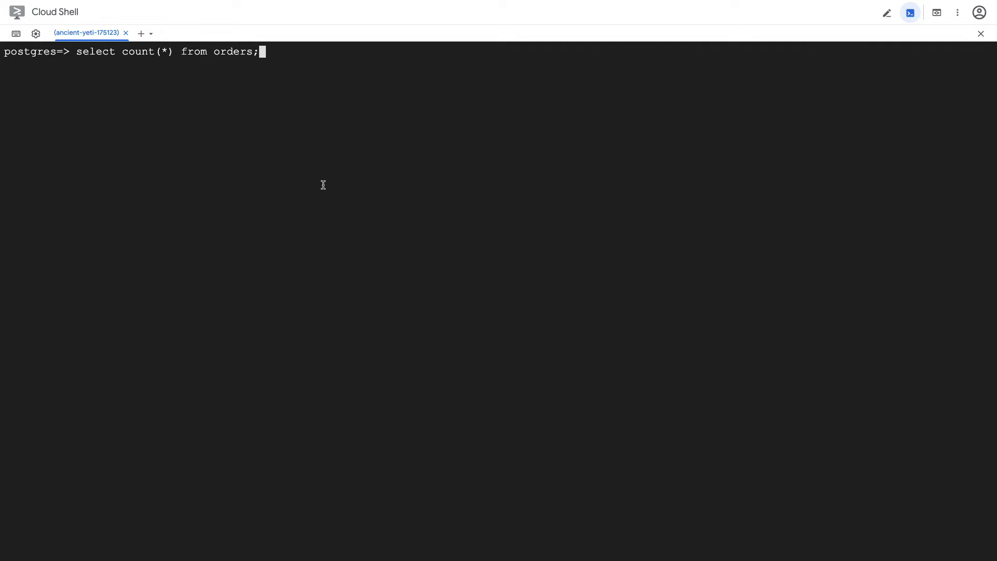
# Run select count(*) from orders; in psql twice, confirming 3425 rows on Cloud SQL
pyautogui.press('Return')
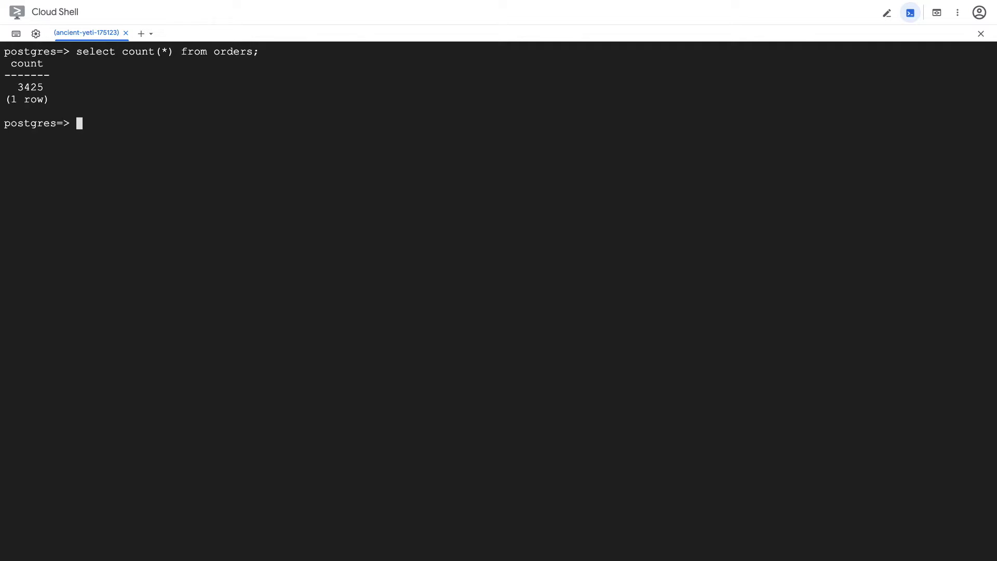
pyautogui.press('Up')
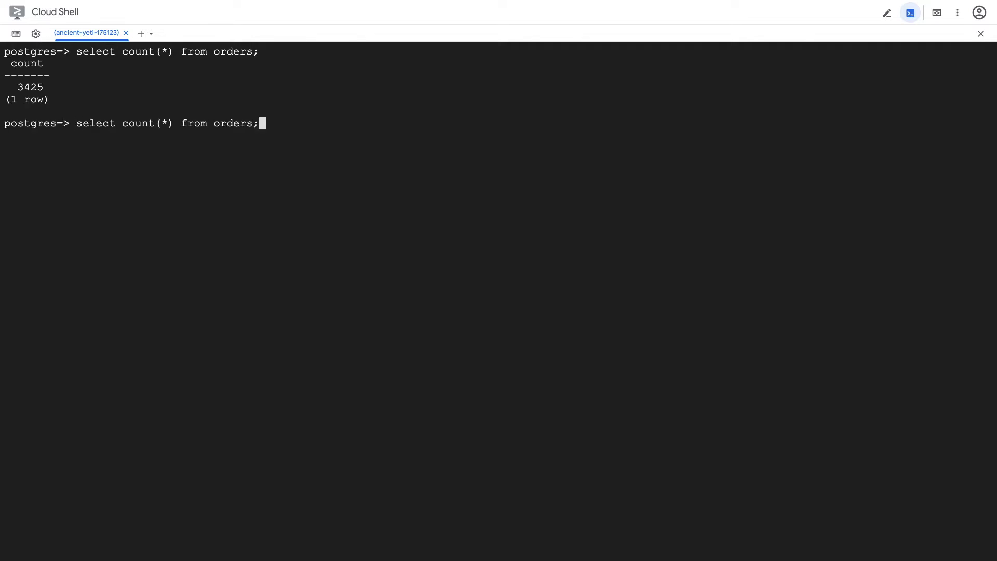
pyautogui.press('Return')
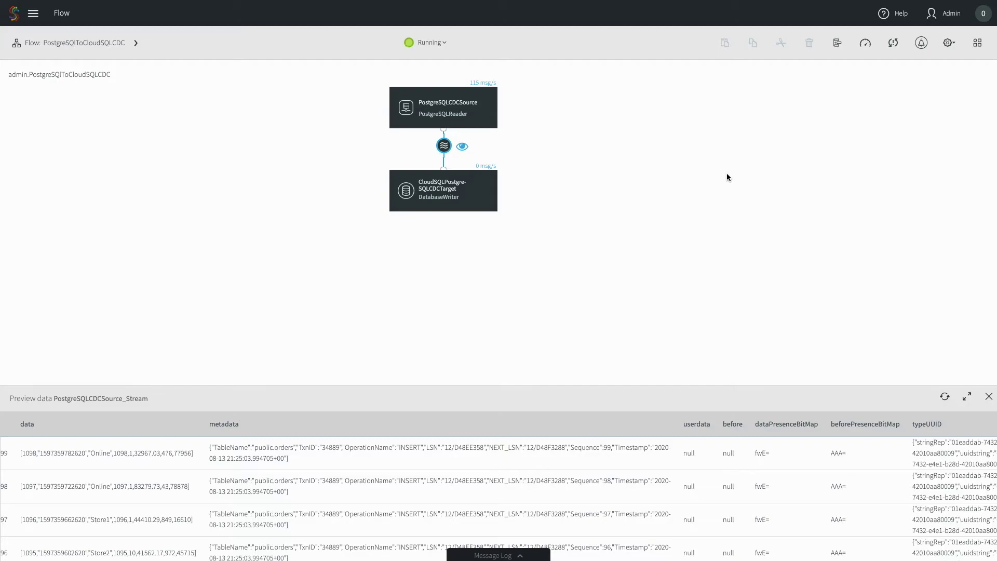
# In the app's Monitor, view source metrics, then CloudSQLPostgreSQLCDCTarget's 12535 events in and out
pyautogui.click(948, 46)
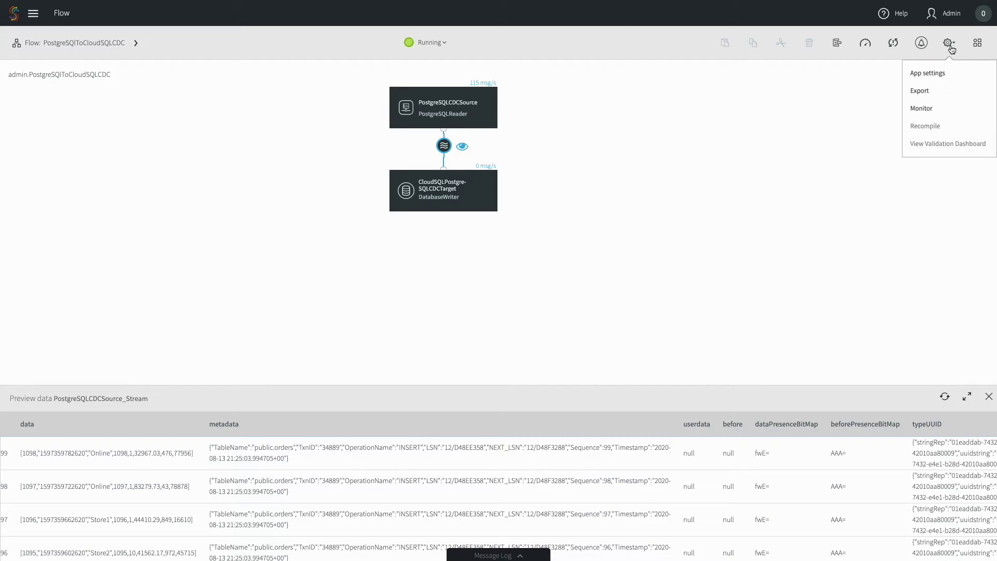
pyautogui.click(935, 109)
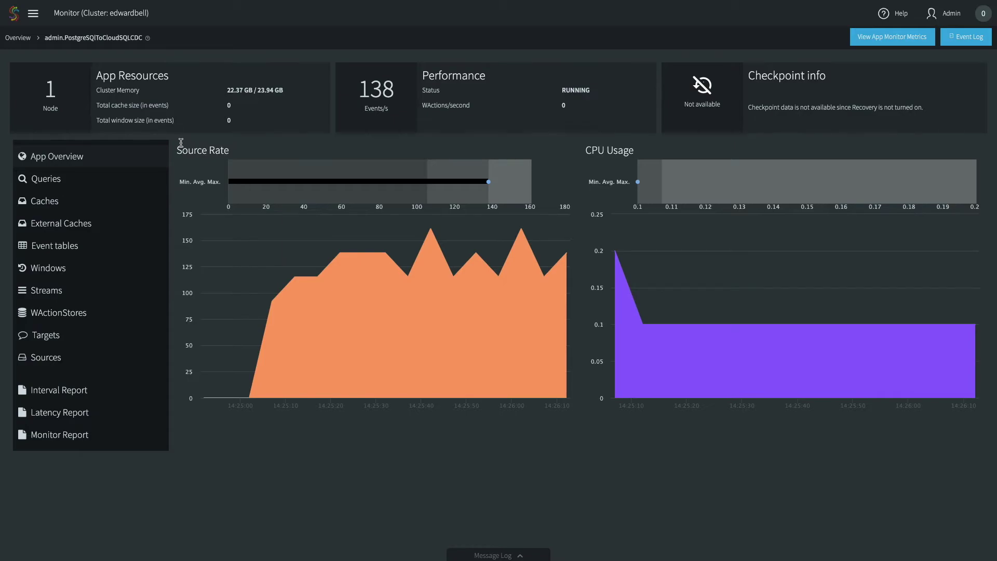
pyautogui.click(88, 362)
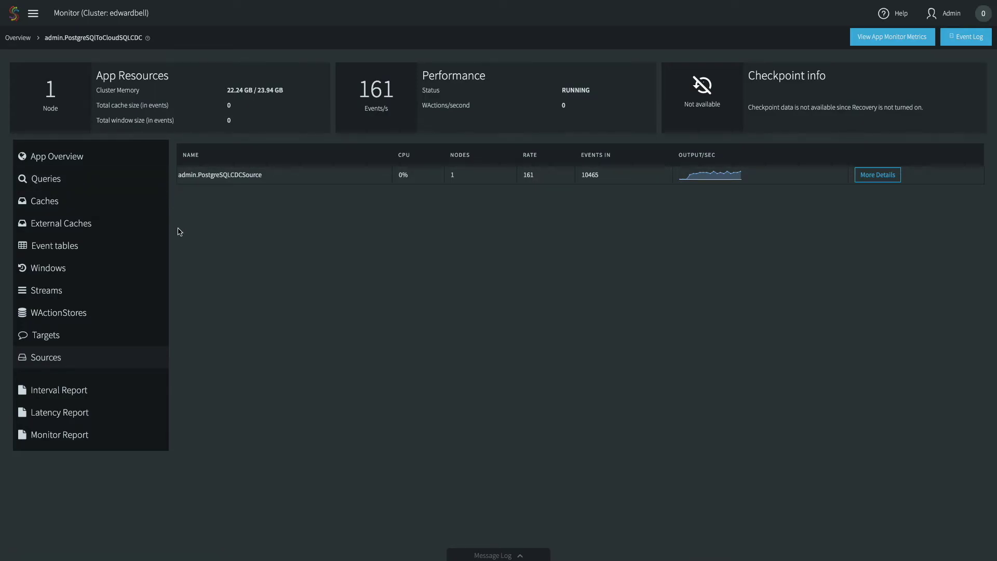
pyautogui.click(116, 343)
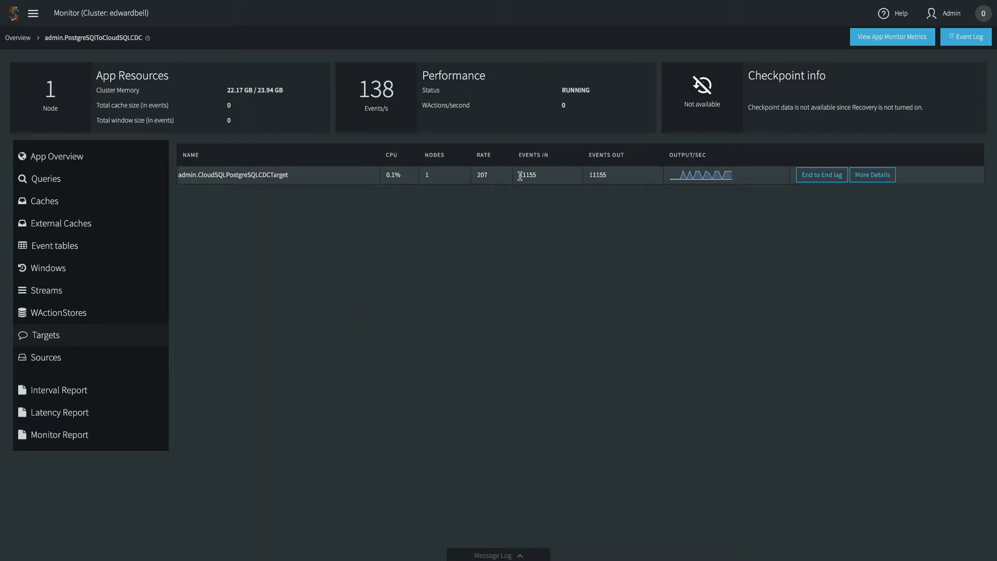
pyautogui.doubleClick(601, 173)
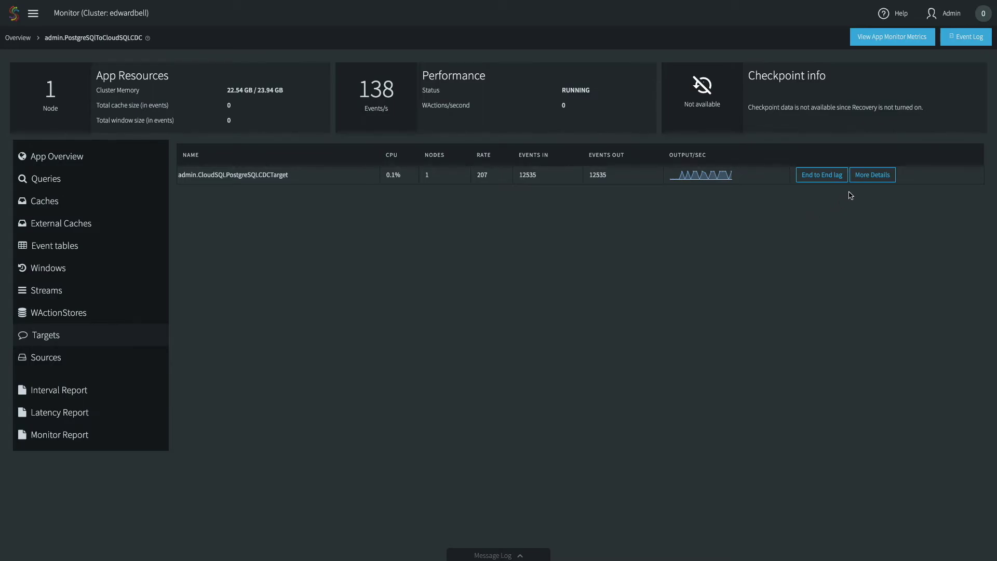
pyautogui.click(866, 180)
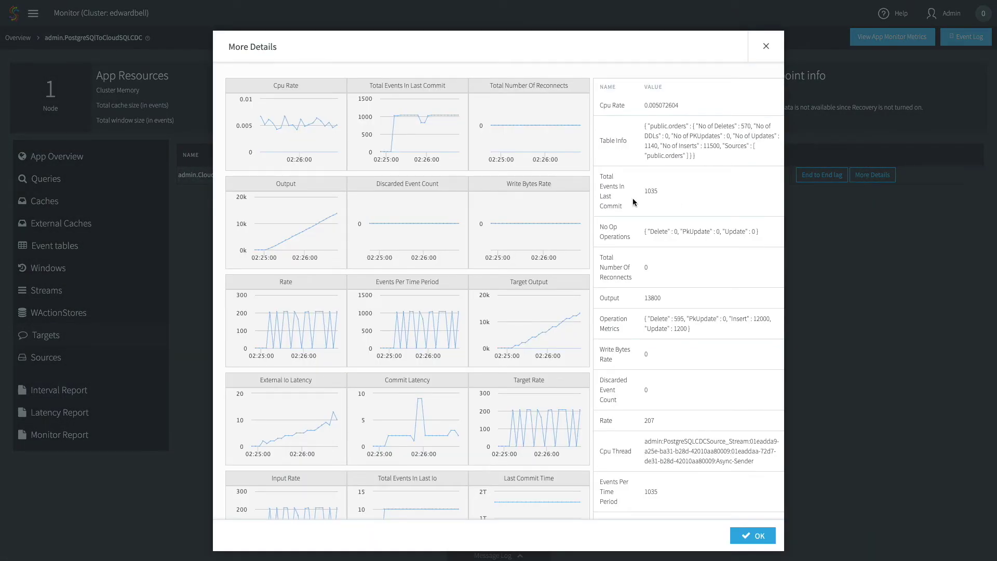
pyautogui.moveTo(519, 350)
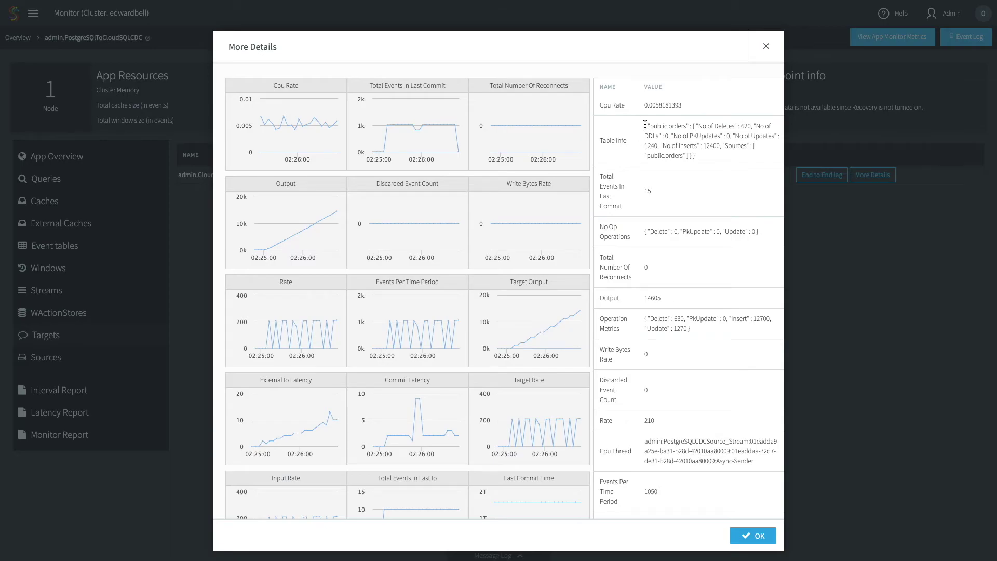
pyautogui.moveTo(645, 126); pyautogui.dragTo(718, 144)
pyautogui.doubleClick(710, 147)
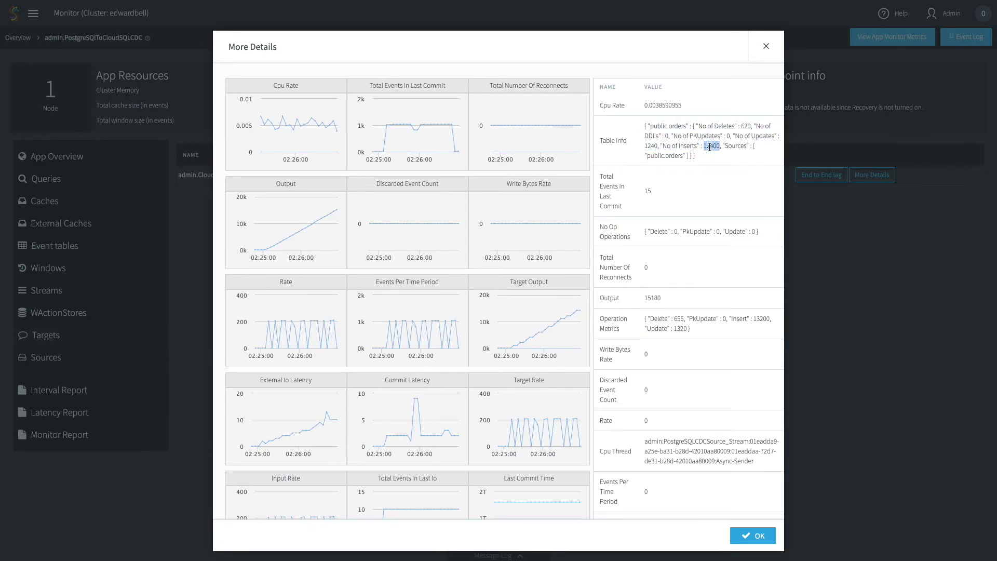
pyautogui.doubleClick(651, 146)
pyautogui.doubleClick(745, 126)
pyautogui.scroll(-6, 550, 225)
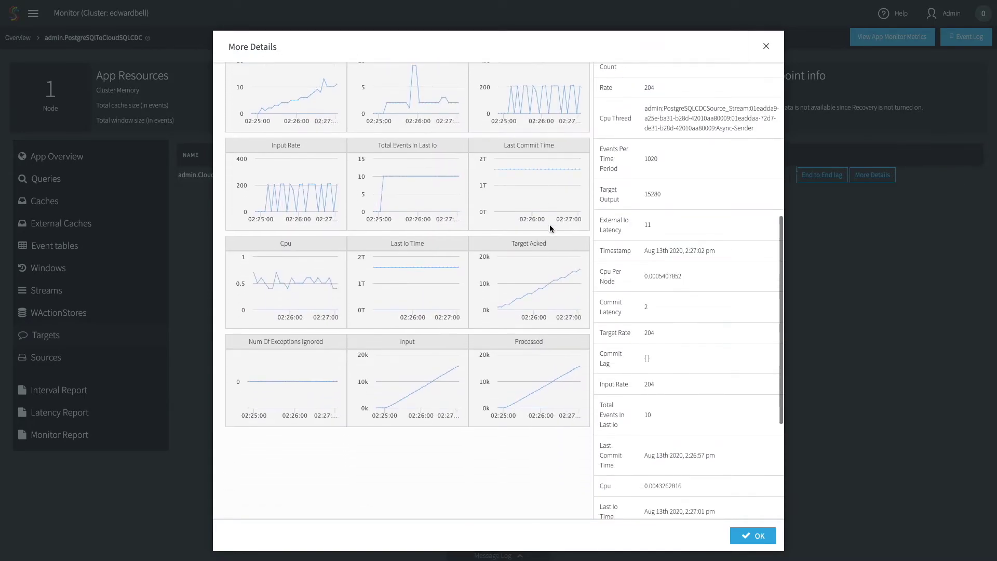
pyautogui.scroll(-1, 549, 224)
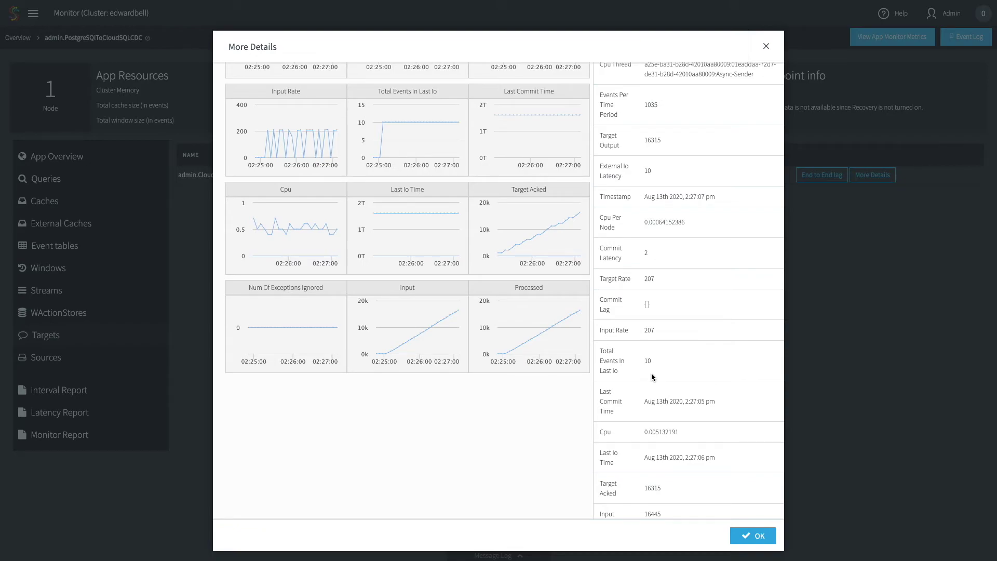
pyautogui.click(750, 538)
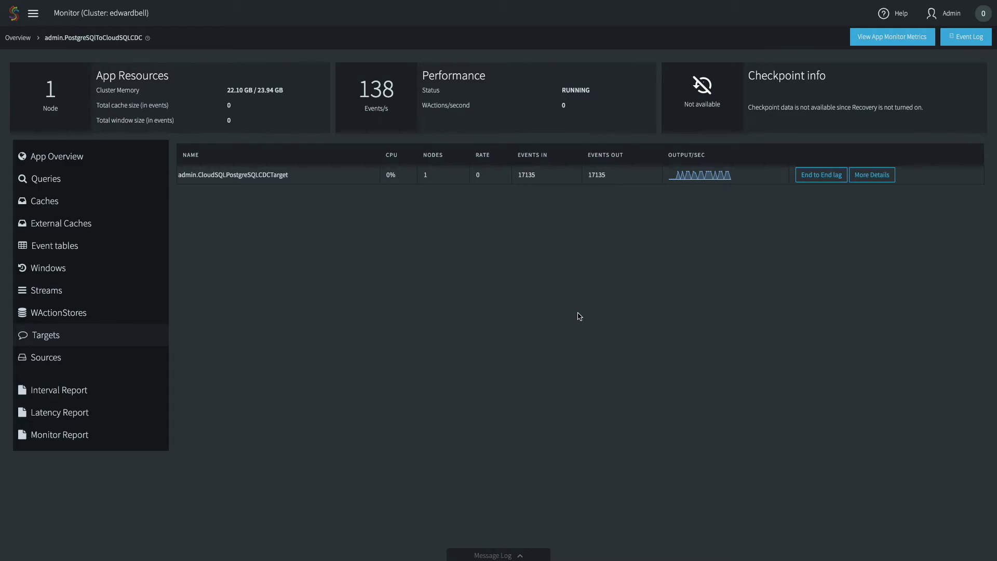
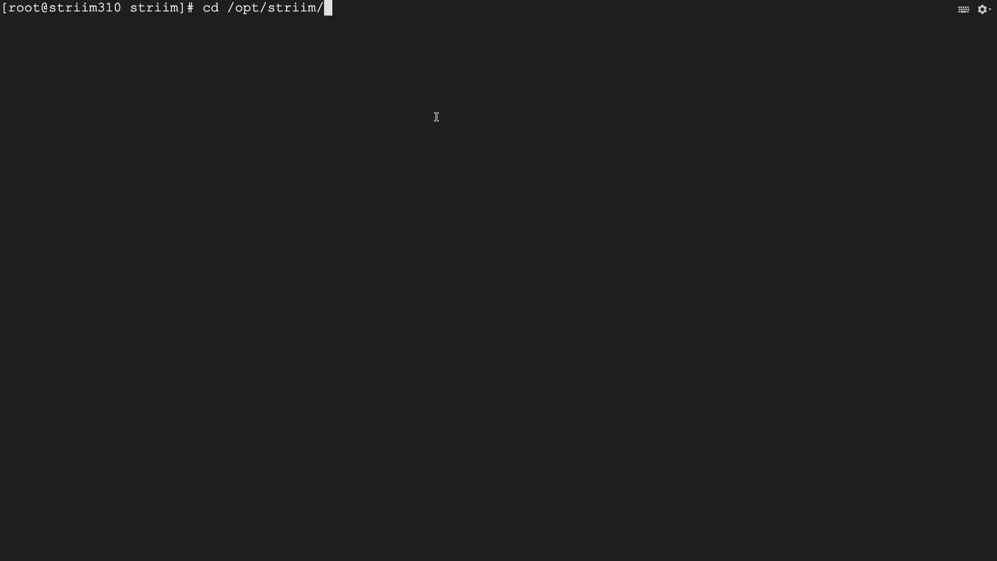
# From /opt/striim, run schemaConversionUtility.sh on the postgres public schema, reporting 3 compatible tables
pyautogui.press('Return')
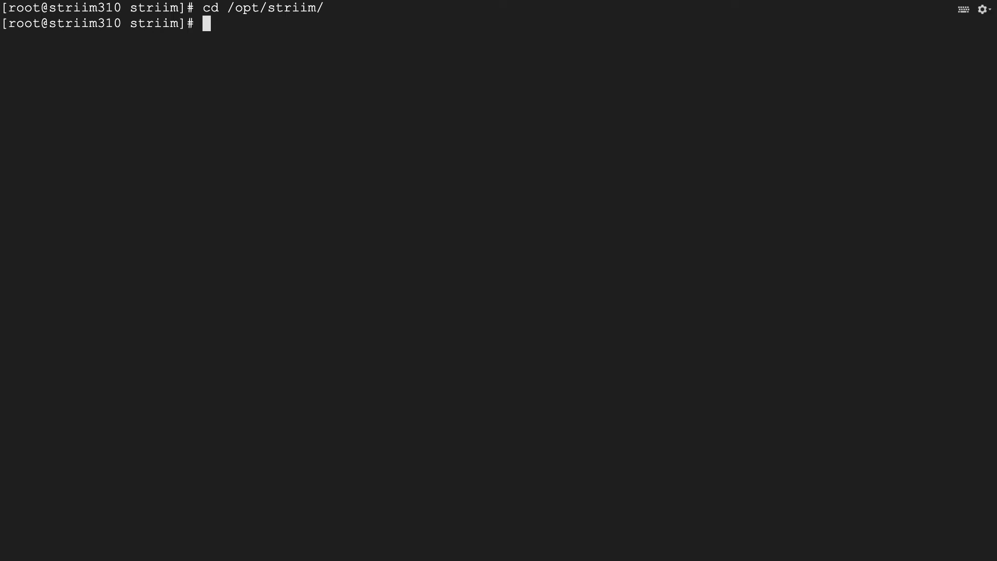
pyautogui.hotkey('ctrl', 'v')
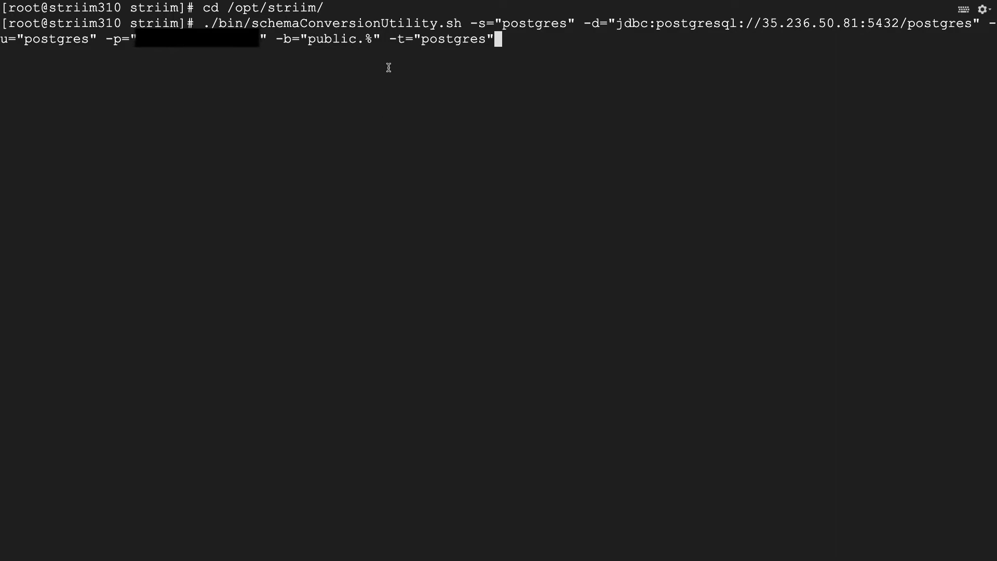
pyautogui.press('Return')
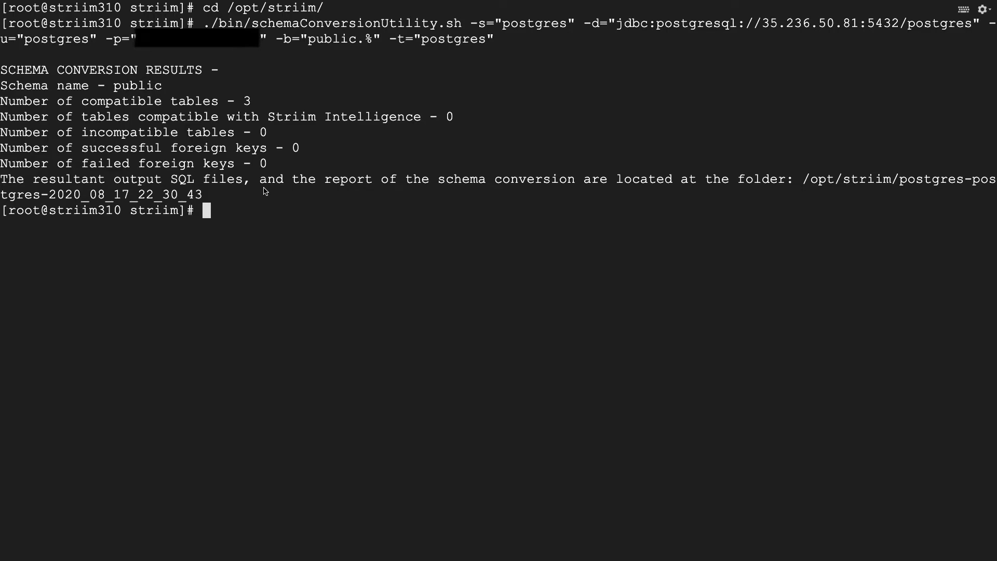
# Move into the postgres-postgres-2020_08_17_22_30_43 output folder and list its files
pyautogui.write('cd')
pyautogui.write('/opt/striim/postgres-postgres-2020_08_17_22_30_43')
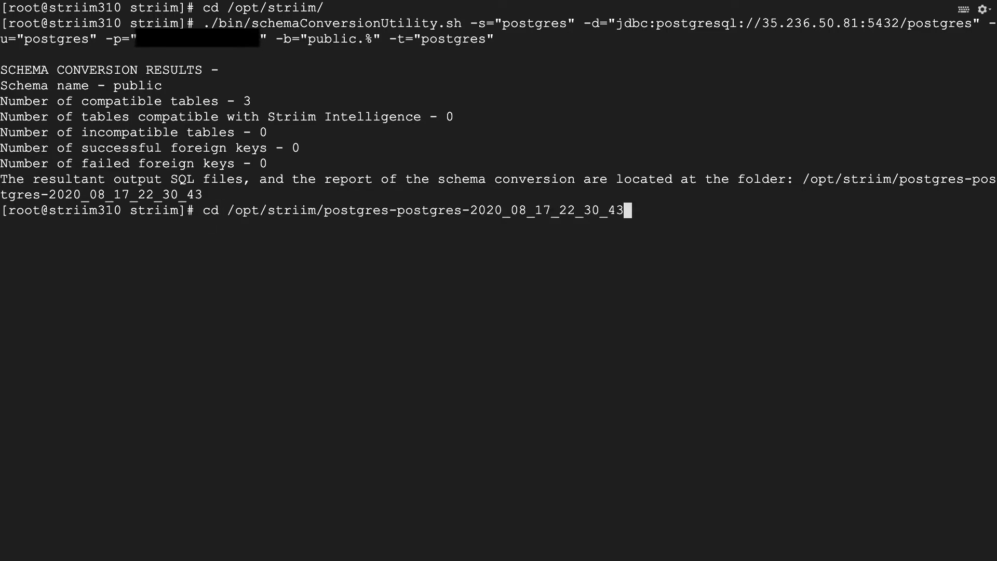
pyautogui.press('Return')
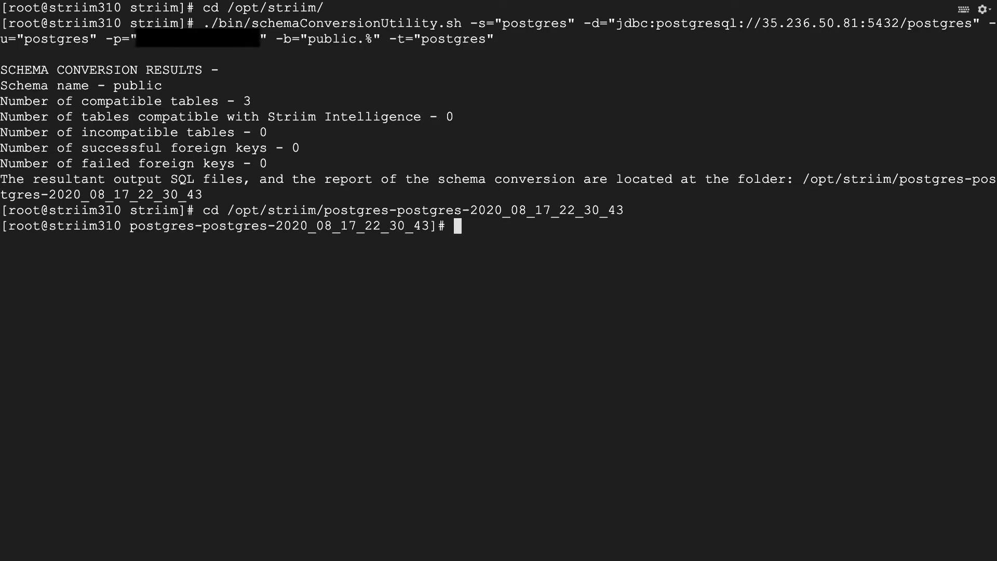
pyautogui.write('ls')
pyautogui.press('Return')
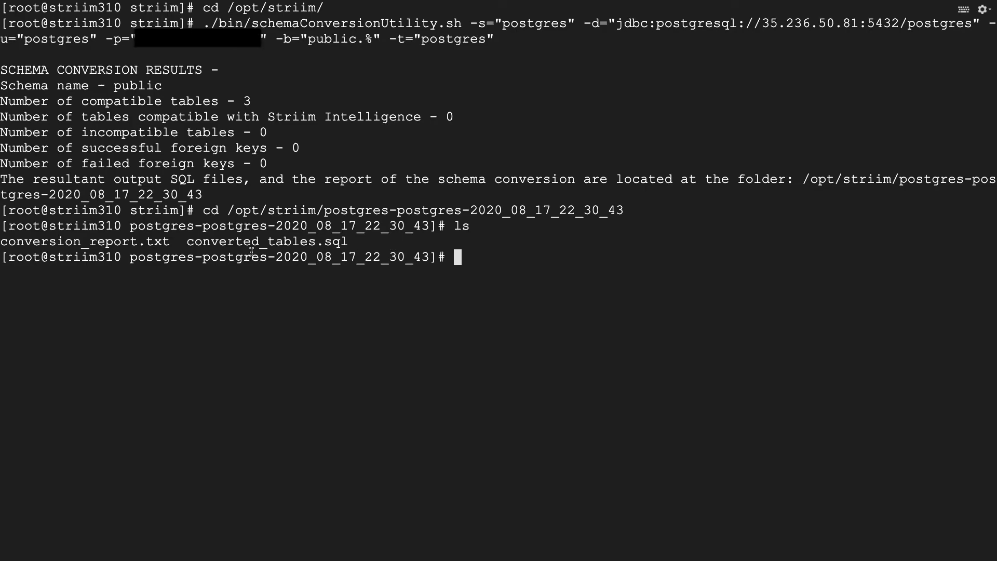
# Print conversion_report.txt with cat, showing 100.0% of tables converted
pyautogui.moveTo(172, 242); pyautogui.dragTo(1, 240)
pyautogui.hotkey('ctrl', 'c')
pyautogui.click(518, 264)
pyautogui.write('cat')
pyautogui.hotkey('ctrl', 'v')
pyautogui.press('Return')
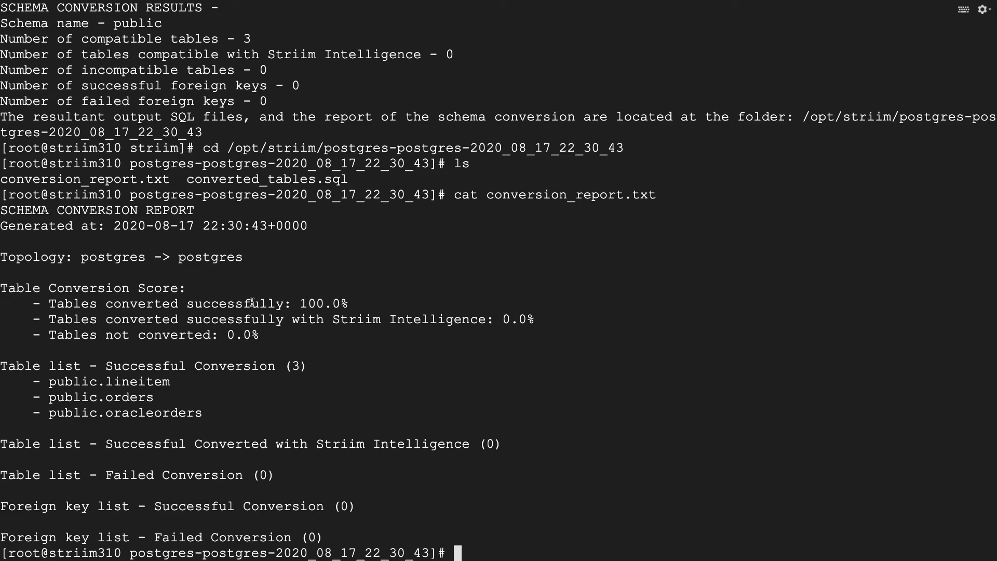
# Highlight the report's 100.0% score and the converted tables lineitem, orders and oracleorders
pyautogui.moveTo(211, 303); pyautogui.dragTo(367, 307)
pyautogui.click(365, 308)
pyautogui.moveTo(207, 414); pyautogui.dragTo(51, 370)
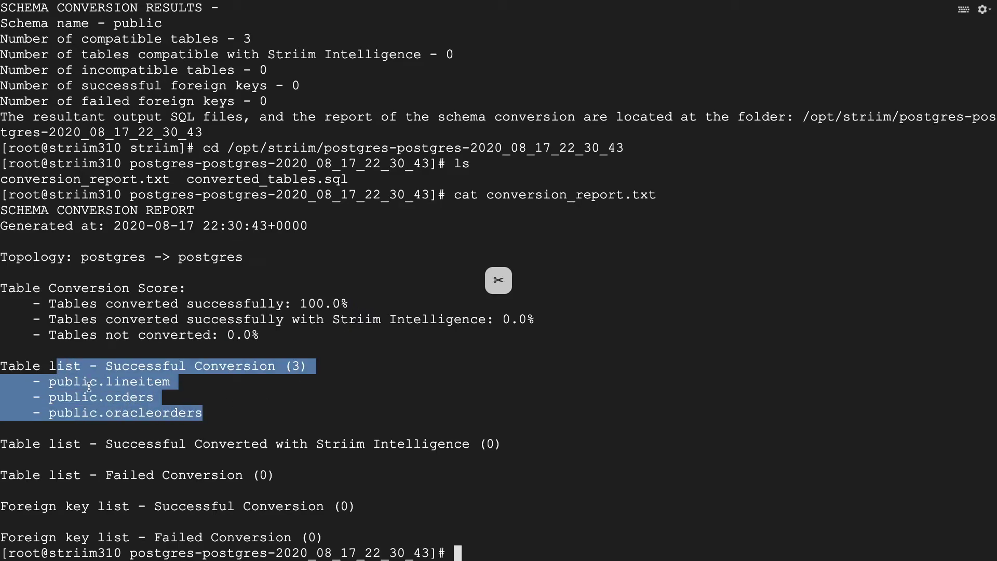
pyautogui.click(243, 440)
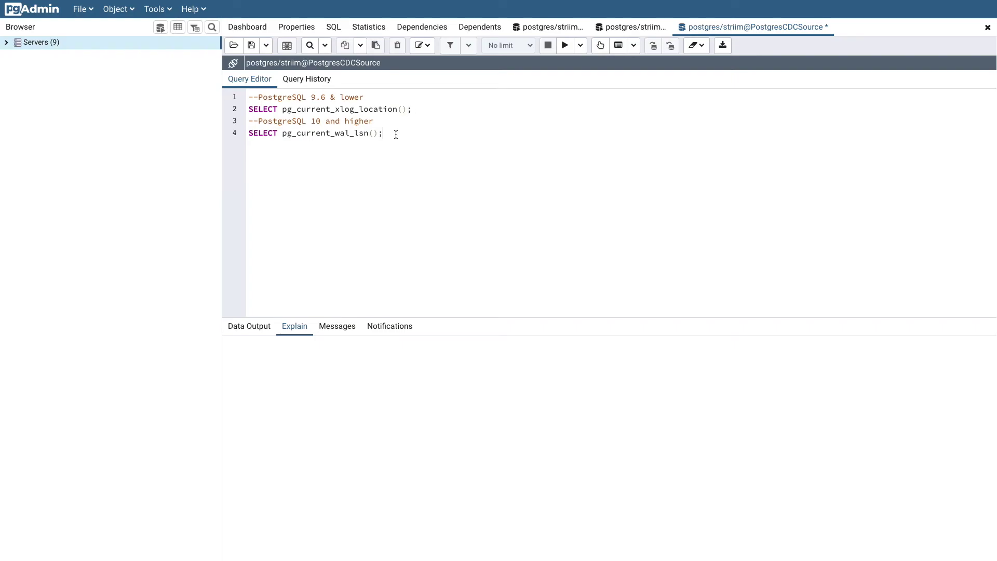
# Run SELECT pg_current_wal_lsn(); in pgAdmin, returning WAL position 7/D5000118
pyautogui.moveTo(387, 132); pyautogui.dragTo(245, 134)
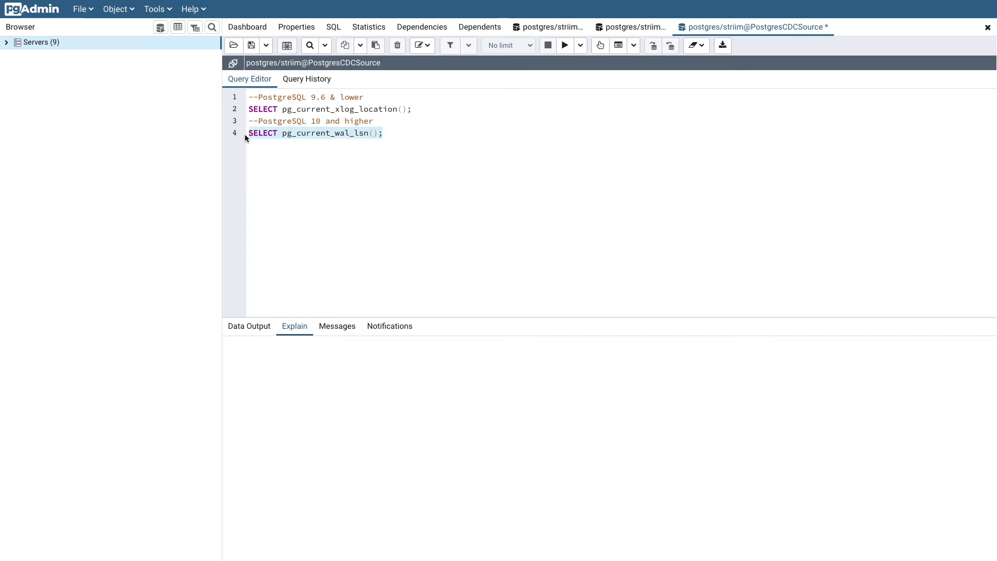
pyautogui.click(565, 45)
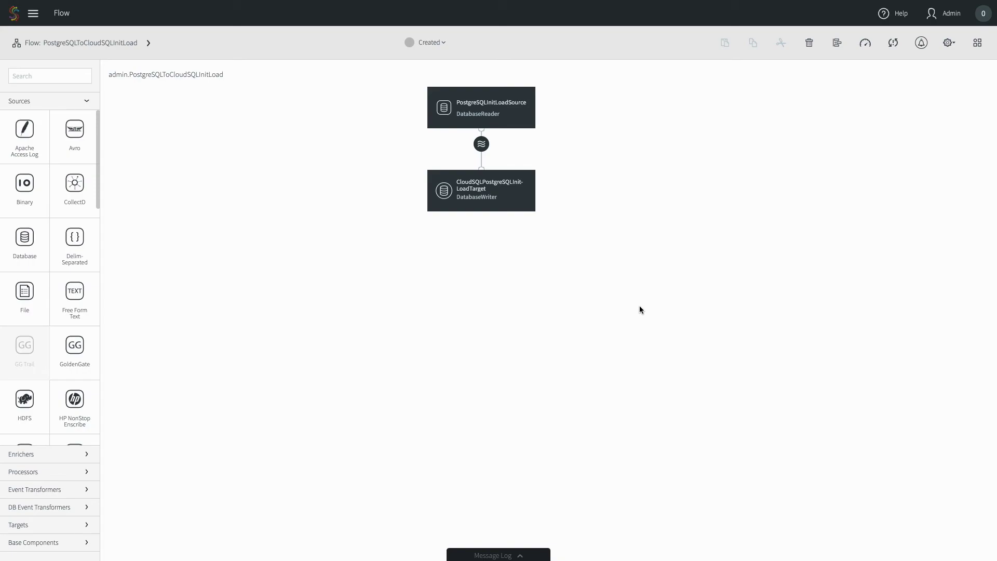
# Enable Quiesce On IL Completion on PostgreSQLInitLoadSource, save, and select CloudSQLPostgreSQLInitLoadTarget
pyautogui.click(515, 124)
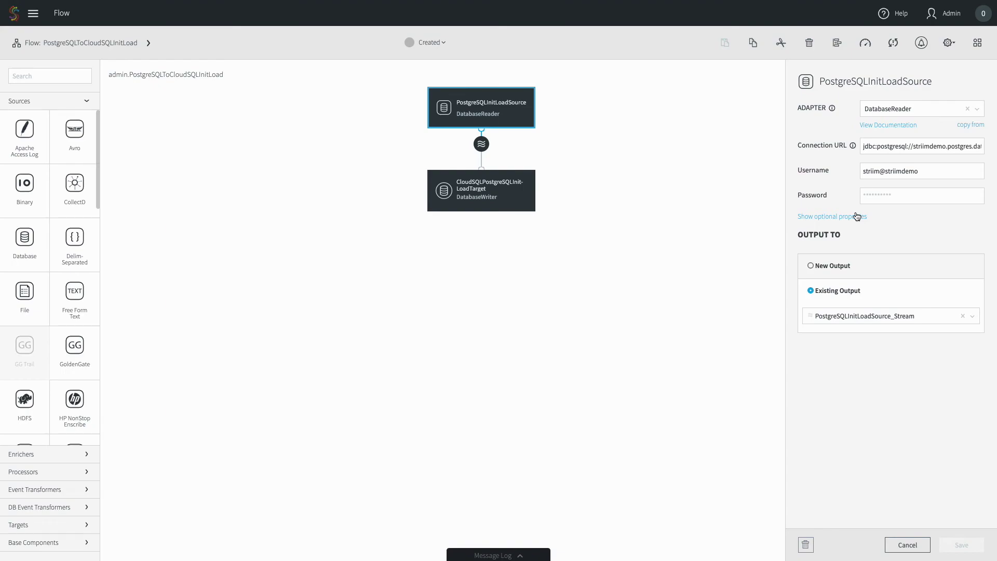
pyautogui.click(856, 217)
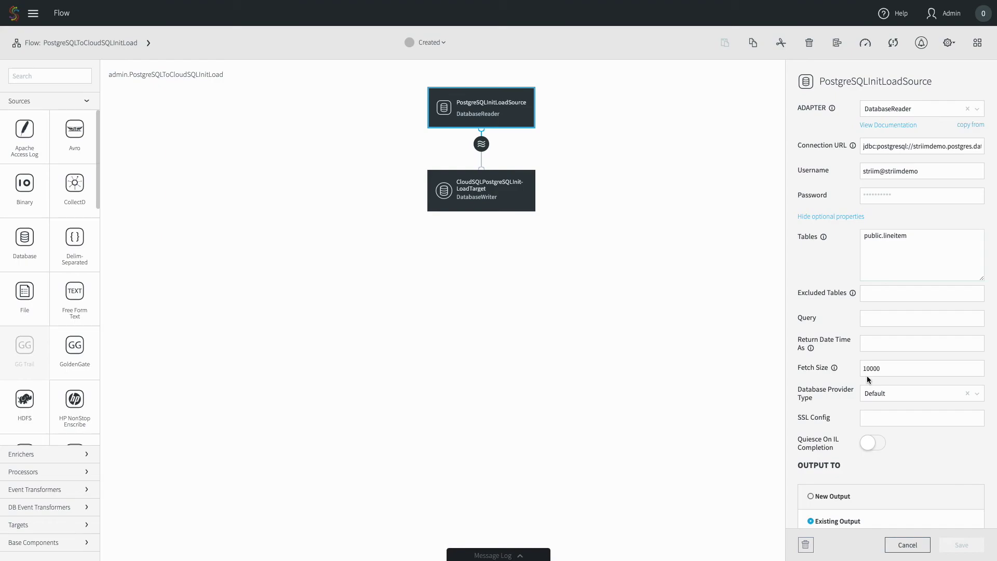
pyautogui.click(878, 444)
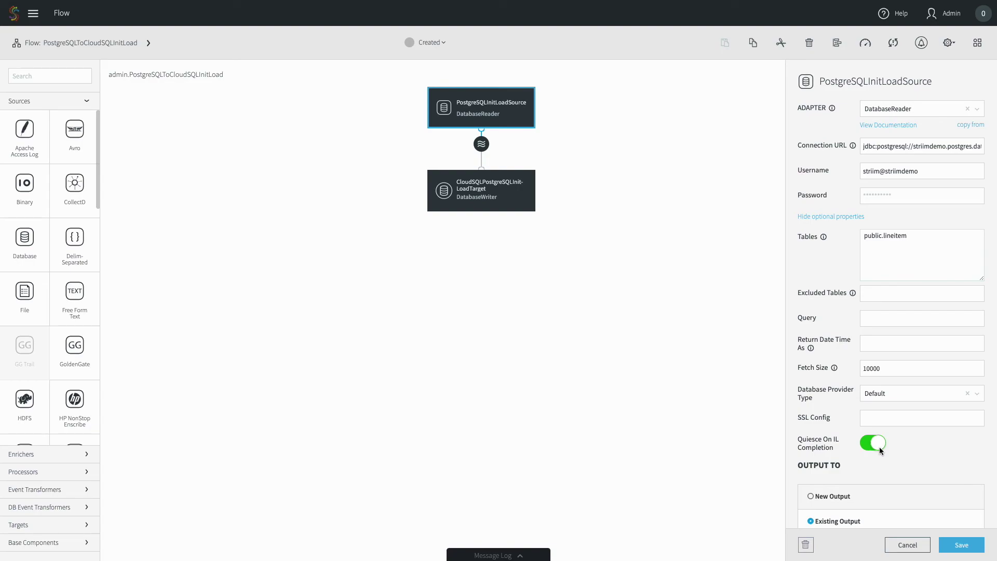
pyautogui.click(972, 545)
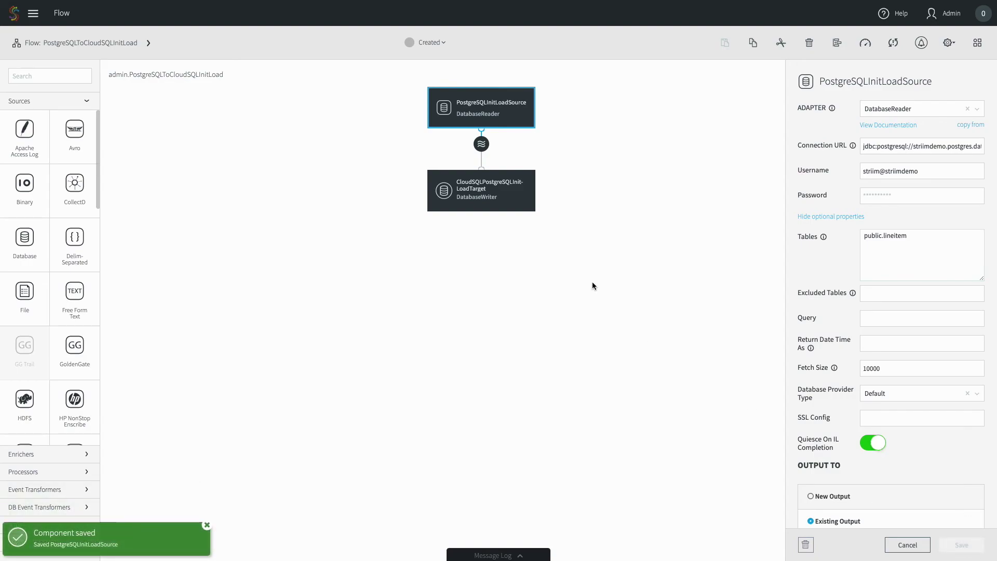
pyautogui.click(544, 193)
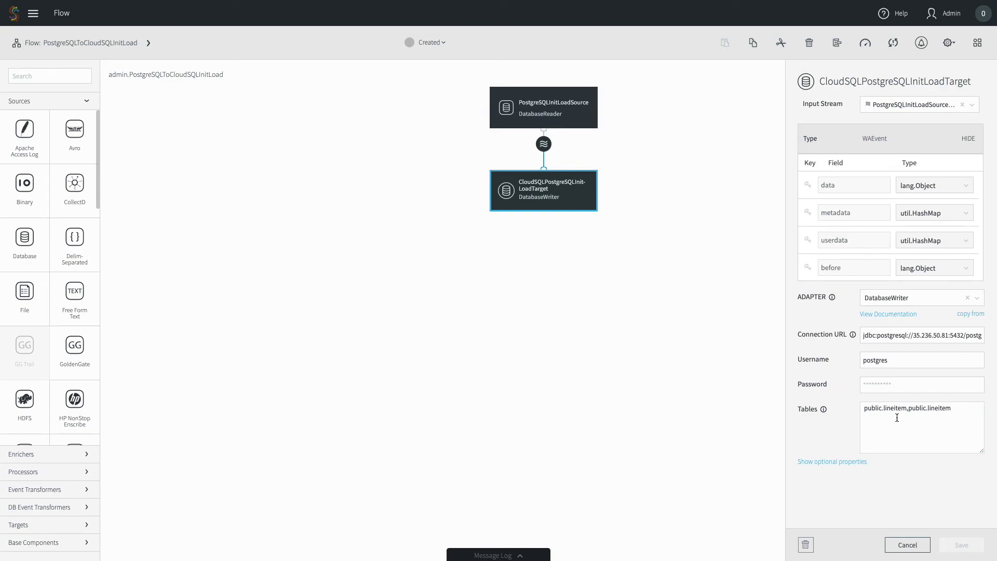
# Review the init-load target's optional properties: Batch Policy EventCount:10000,Interval:1, CHKPOINT table, 8 threads
pyautogui.click(835, 464)
pyautogui.scroll(-3, 842, 429)
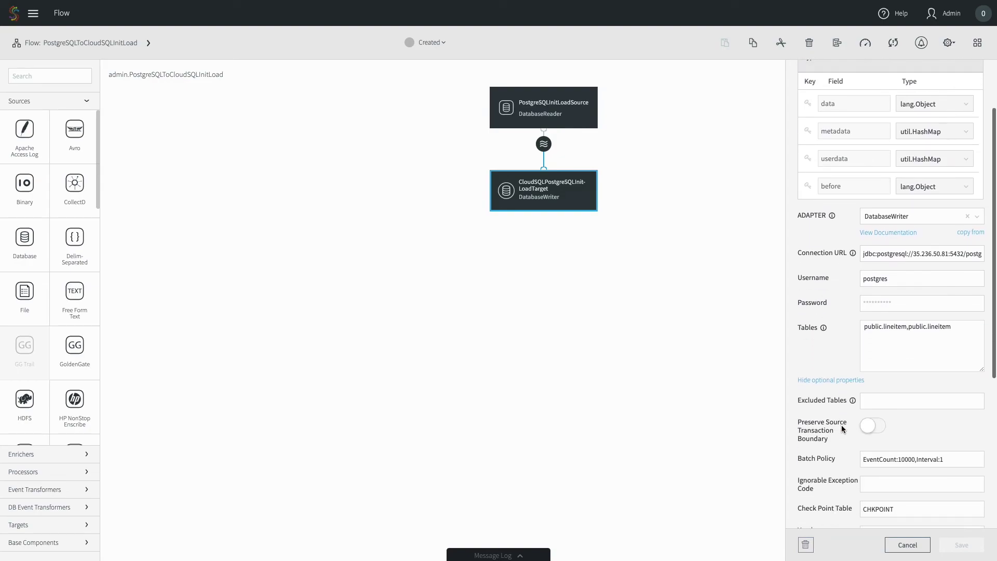
pyautogui.scroll(-4, 842, 429)
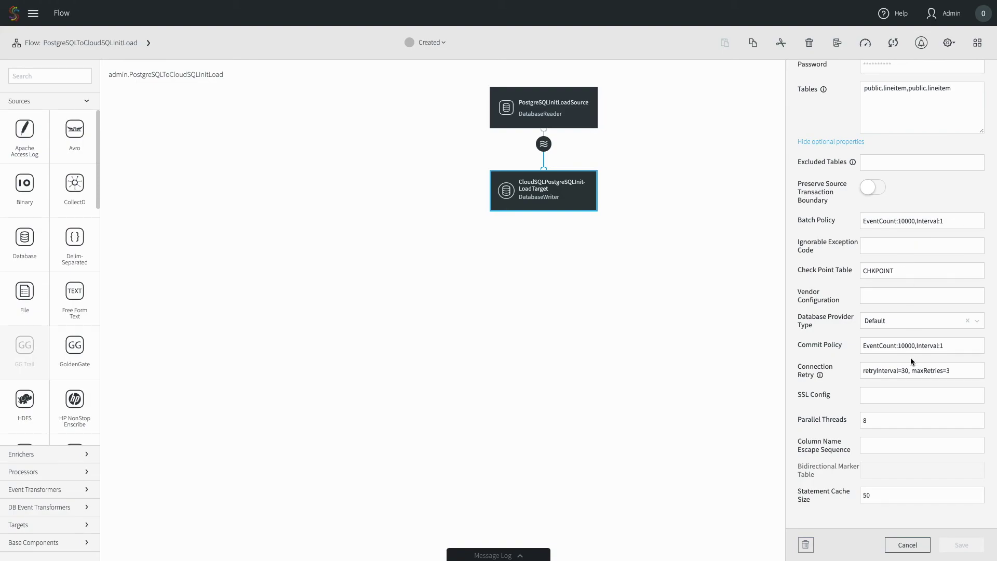
pyautogui.scroll(-1, 911, 360)
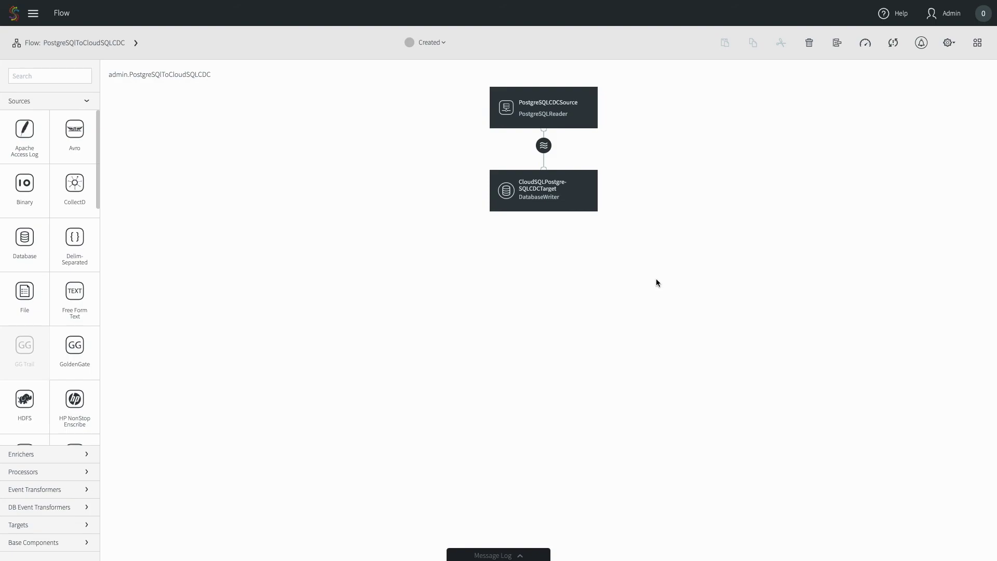
# Inspect PostgreSQLCDCSource's settings including optional ones, then select CloudSQLPostgreSQLCDCTarget
pyautogui.click(554, 99)
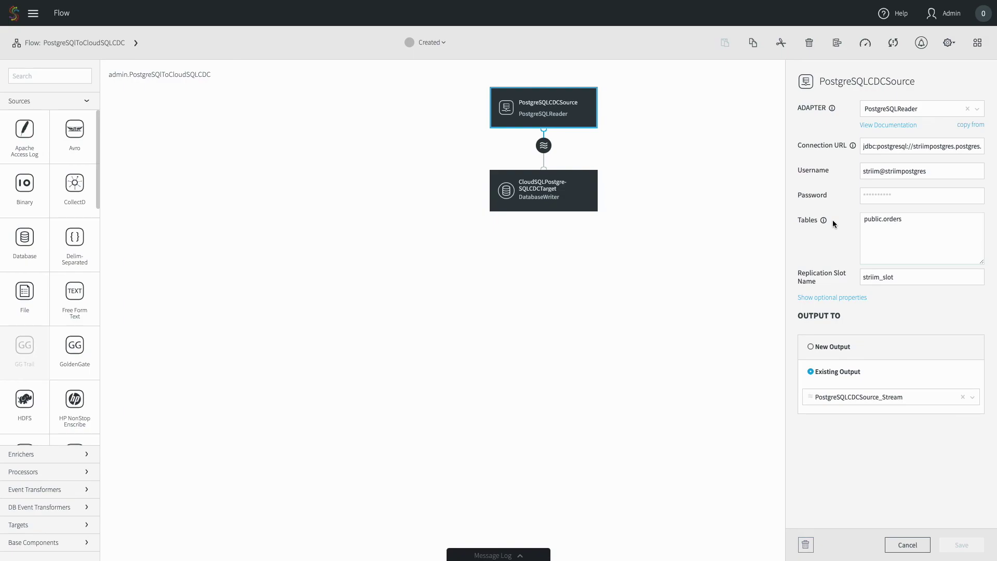
pyautogui.click(842, 298)
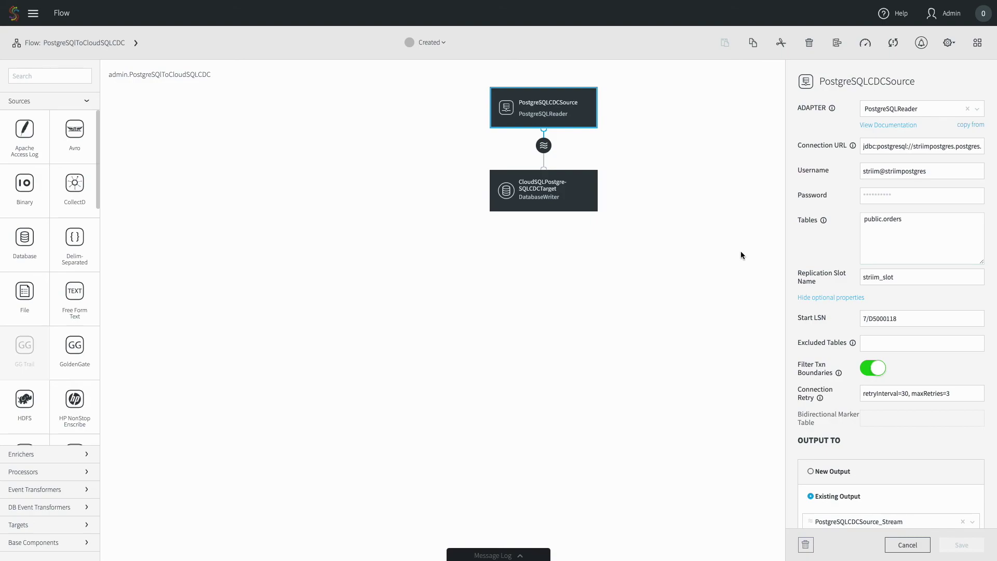
pyautogui.click(575, 203)
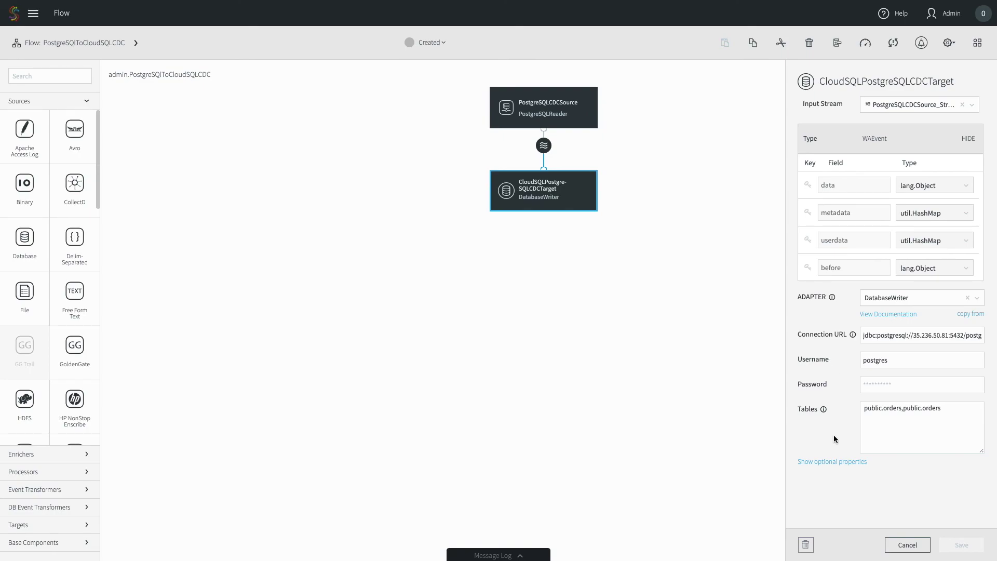
# Set CloudSQLPostgreSQLCDCTarget's Ignorable Exception Code to 23505,NO_OP_UPDATE,NO_OP_DELETE and save
pyautogui.click(834, 463)
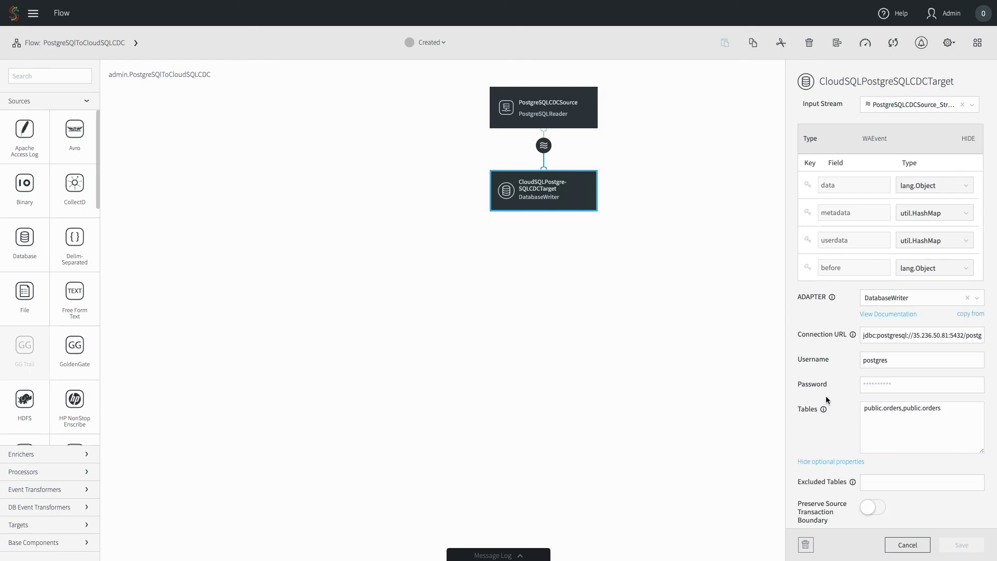
pyautogui.scroll(-3, 826, 396)
pyautogui.scroll(-5, 827, 398)
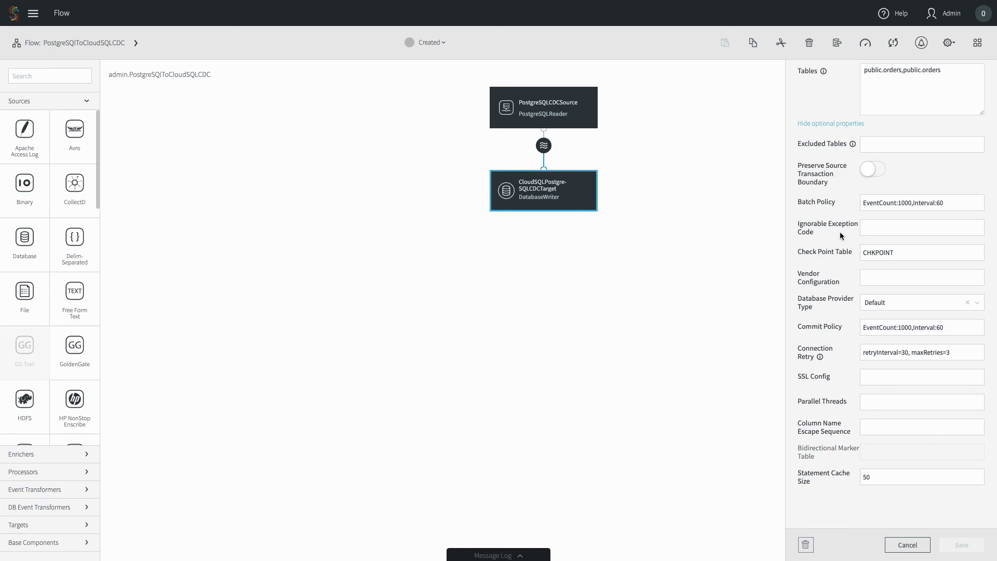
pyautogui.click(874, 230)
pyautogui.write('23505,')
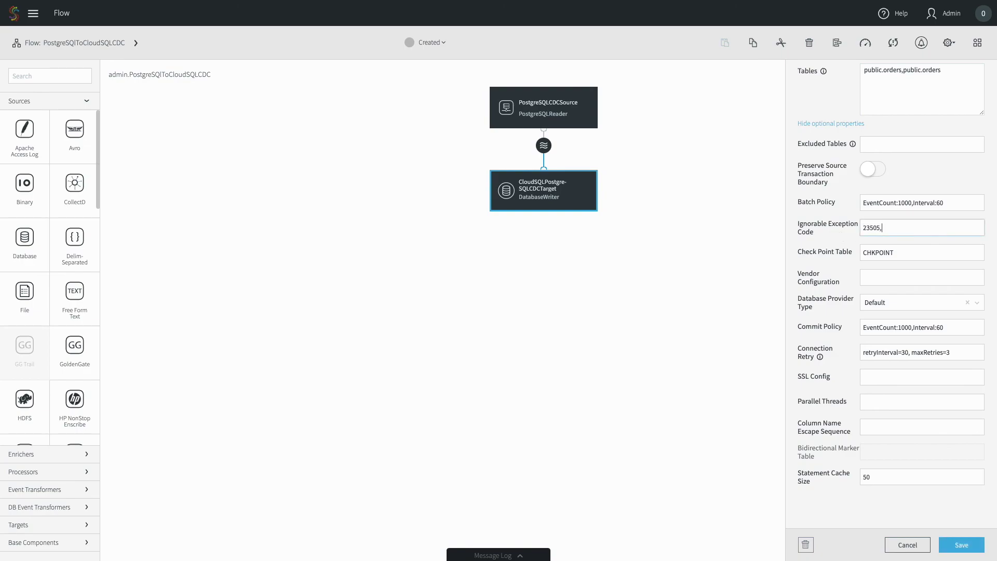
pyautogui.write('NO_OP_UPDATE,NO_OP_DELETE')
pyautogui.click(978, 545)
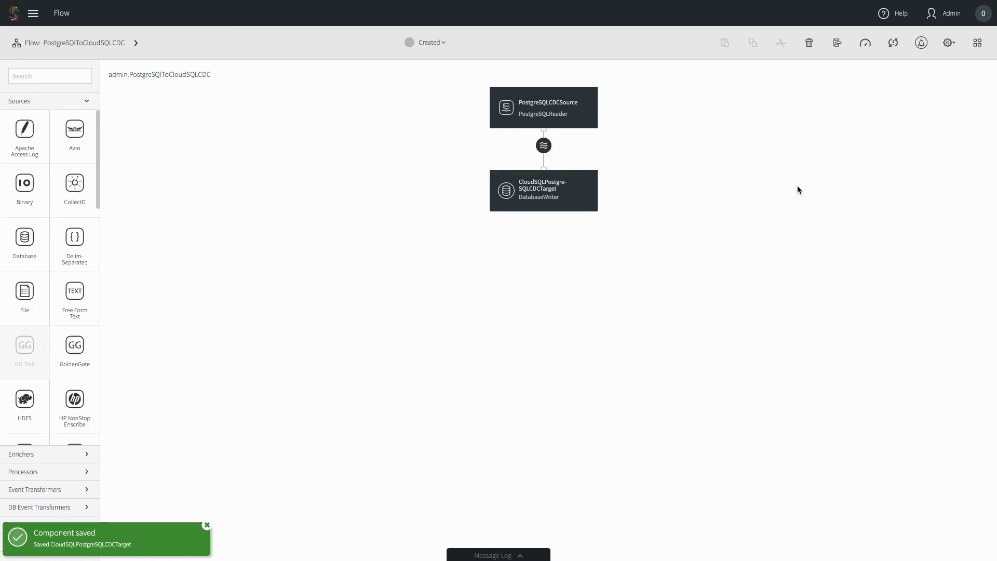
# Turn on the exception store from the CDC flow's Exceptions panel
pyautogui.click(893, 44)
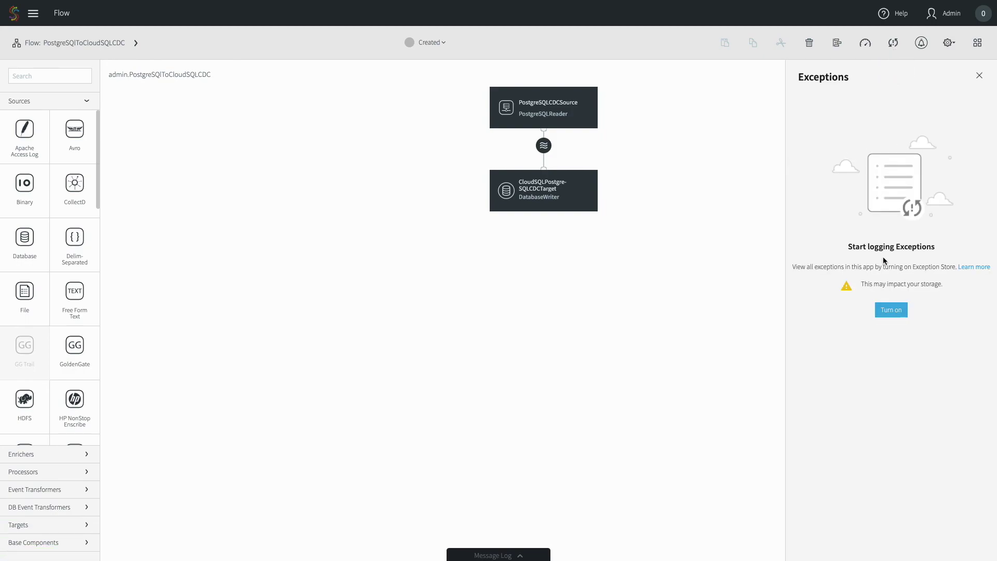
pyautogui.click(893, 311)
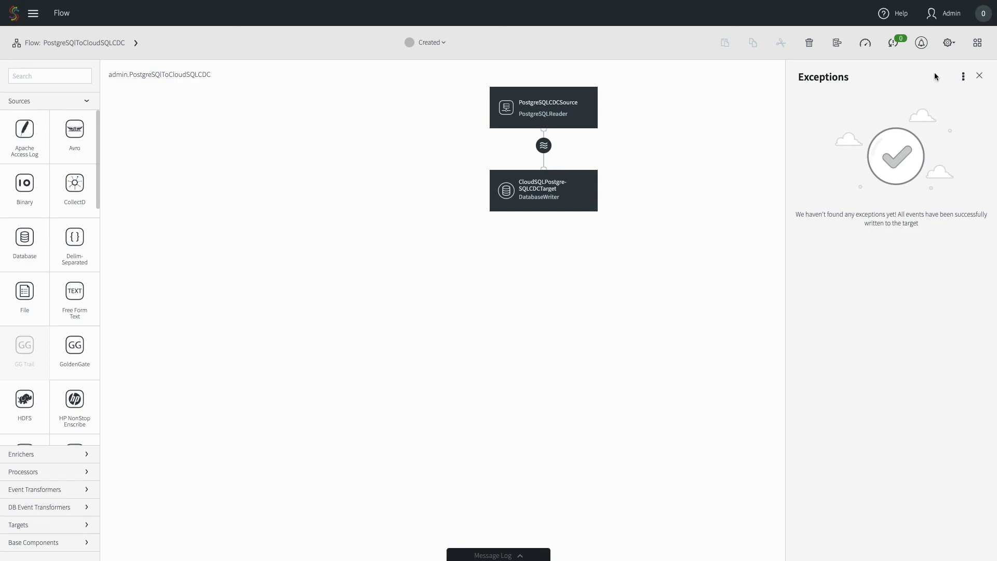
pyautogui.click(949, 43)
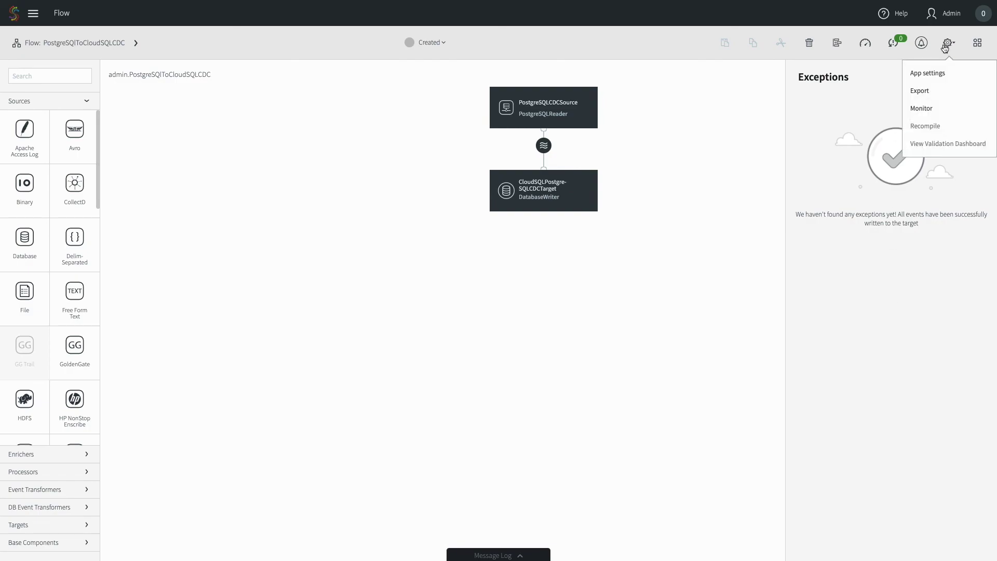
# Set the CDC app's Recovery Interval to 30 seconds and save the app settings
pyautogui.click(942, 73)
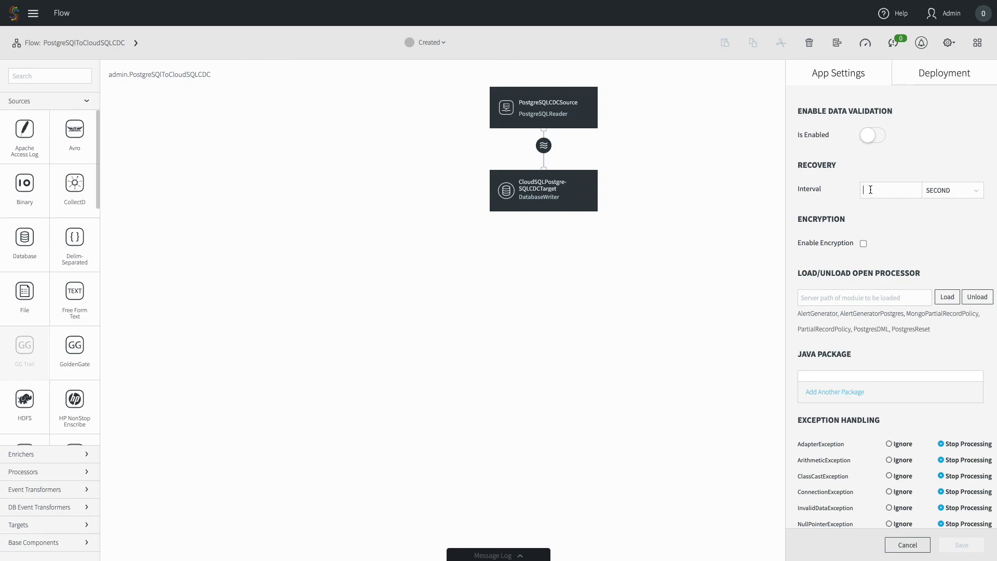
pyautogui.write('30')
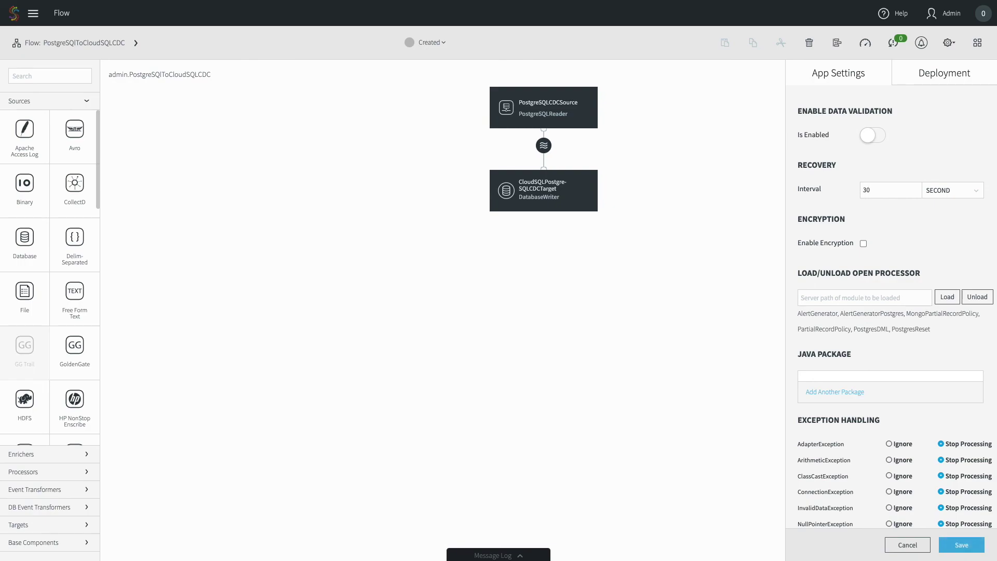
pyautogui.click(966, 547)
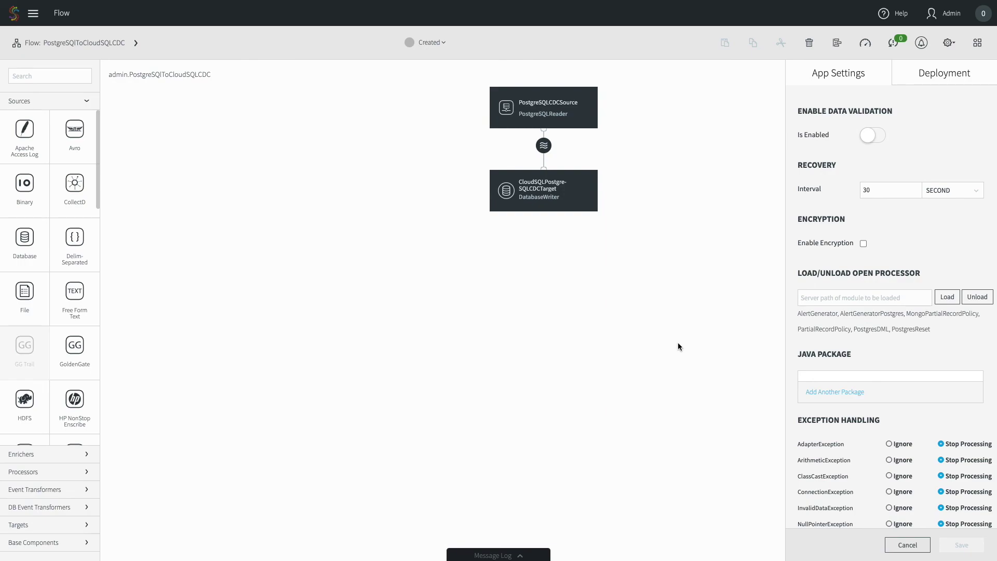
pyautogui.click(679, 344)
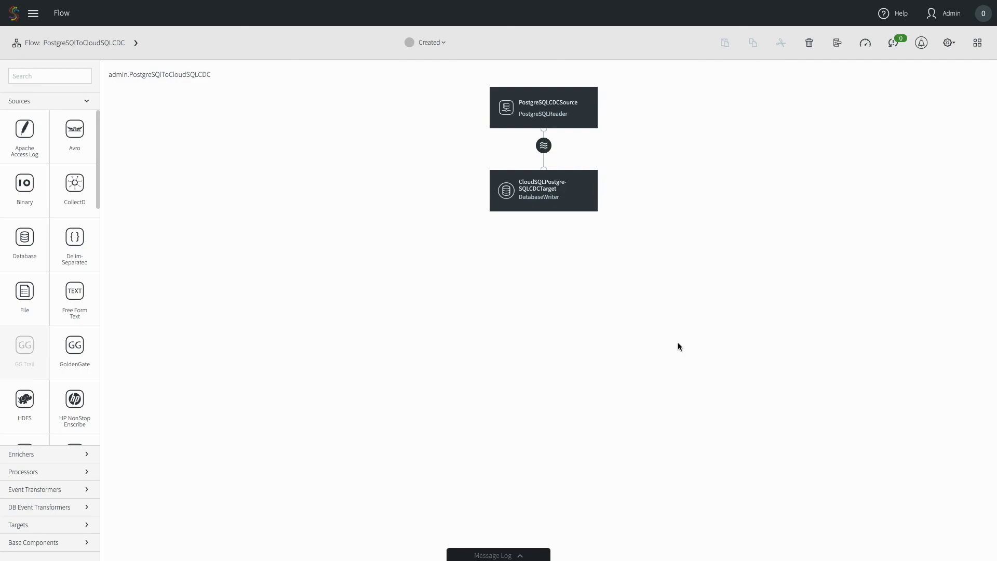